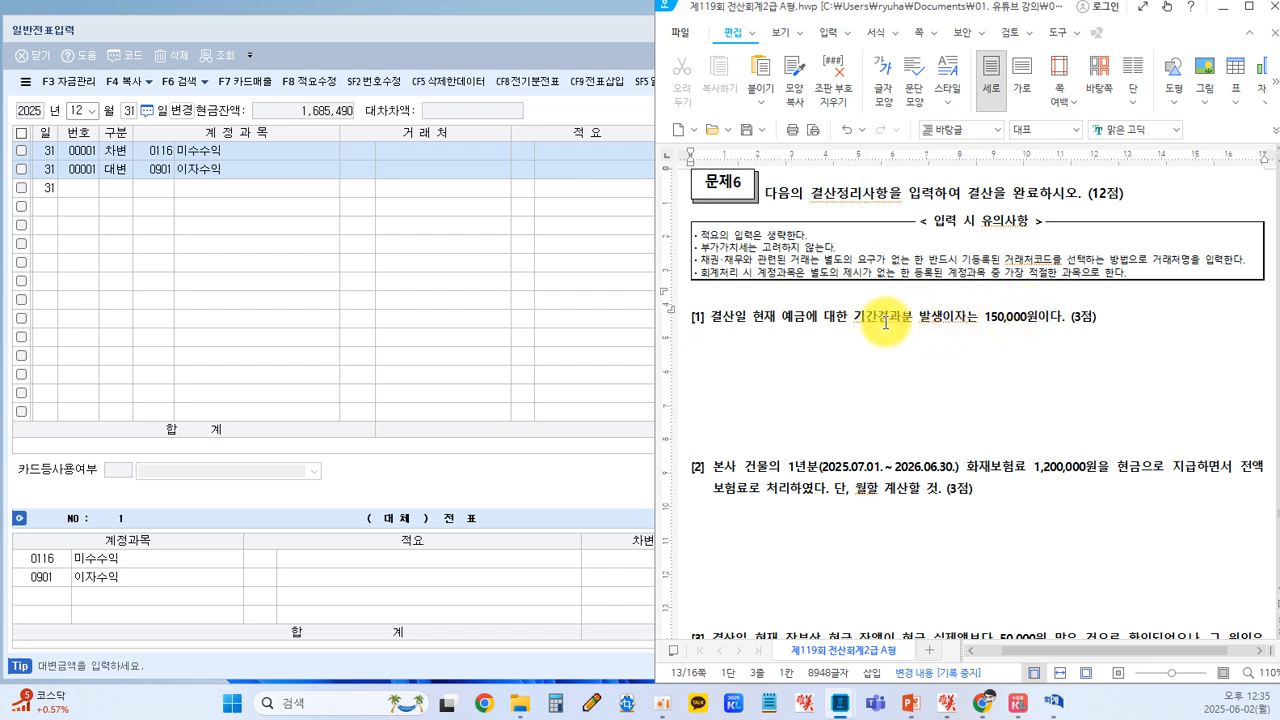
- Annotate the adjusting entry below question [1]: (차) 미수수익 150,000 and (대) 이자수익 150,000
key(Hangul)
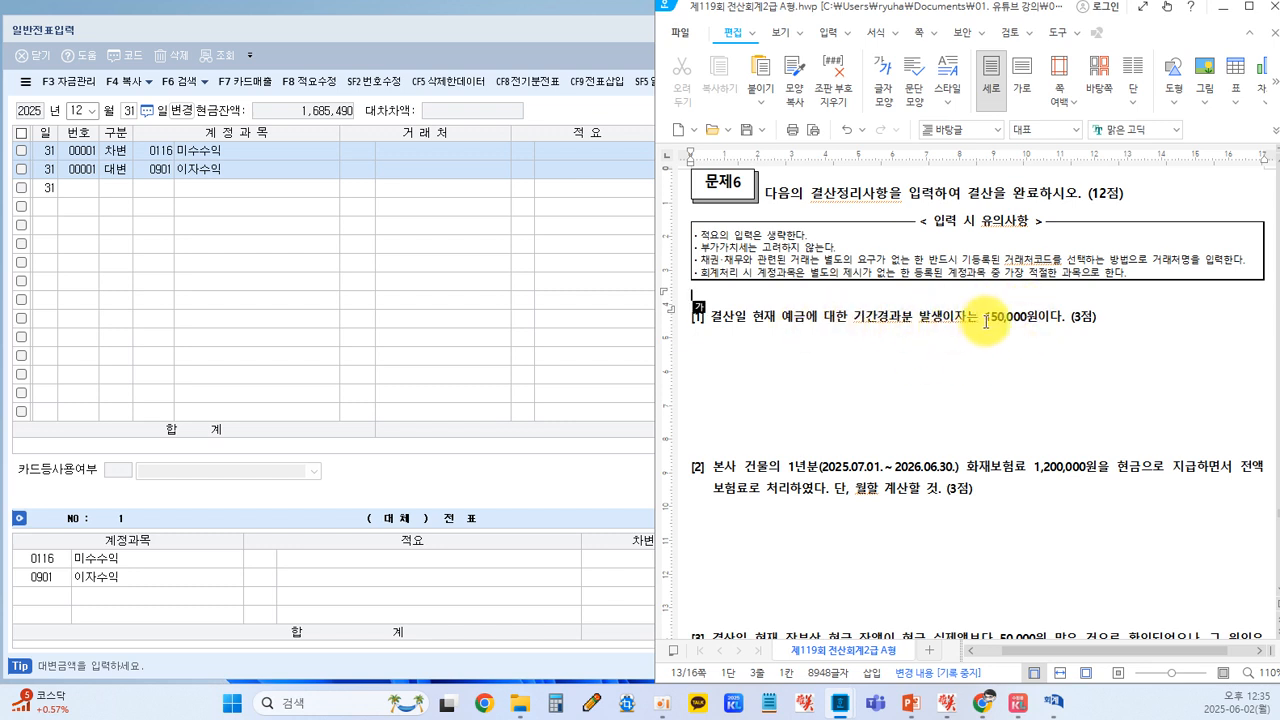
click(986, 319)
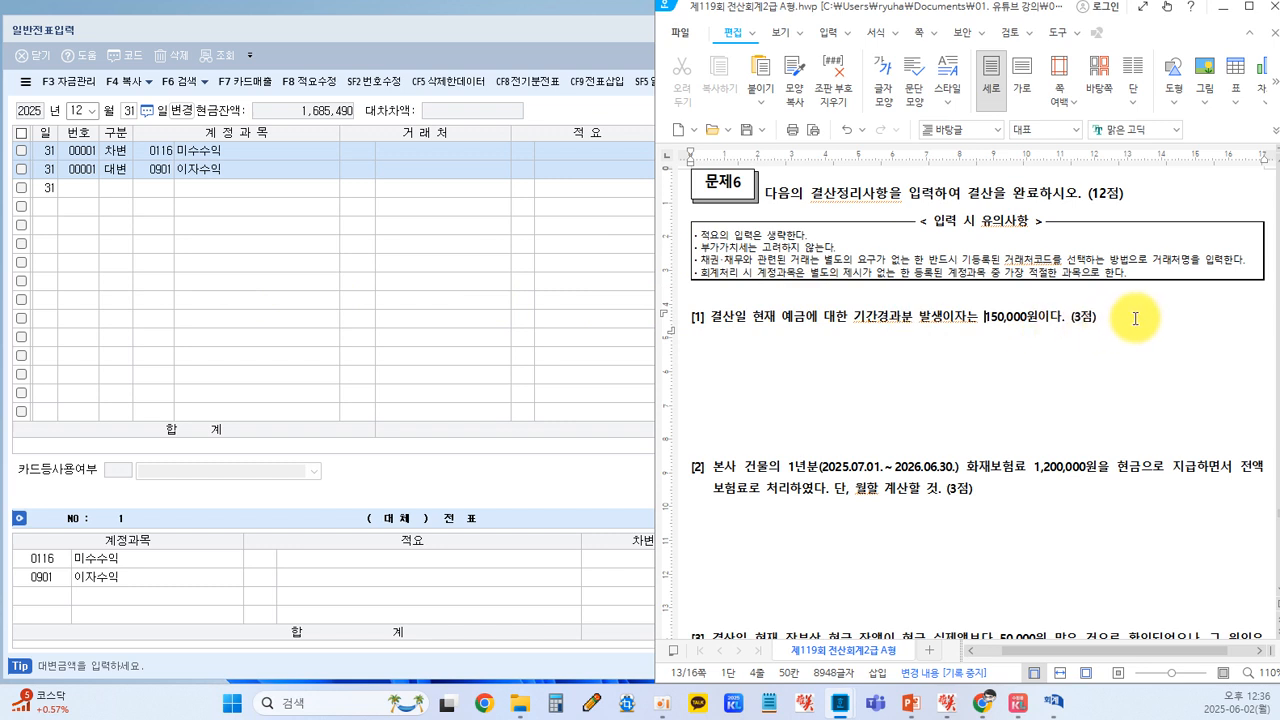
key(Hangul)
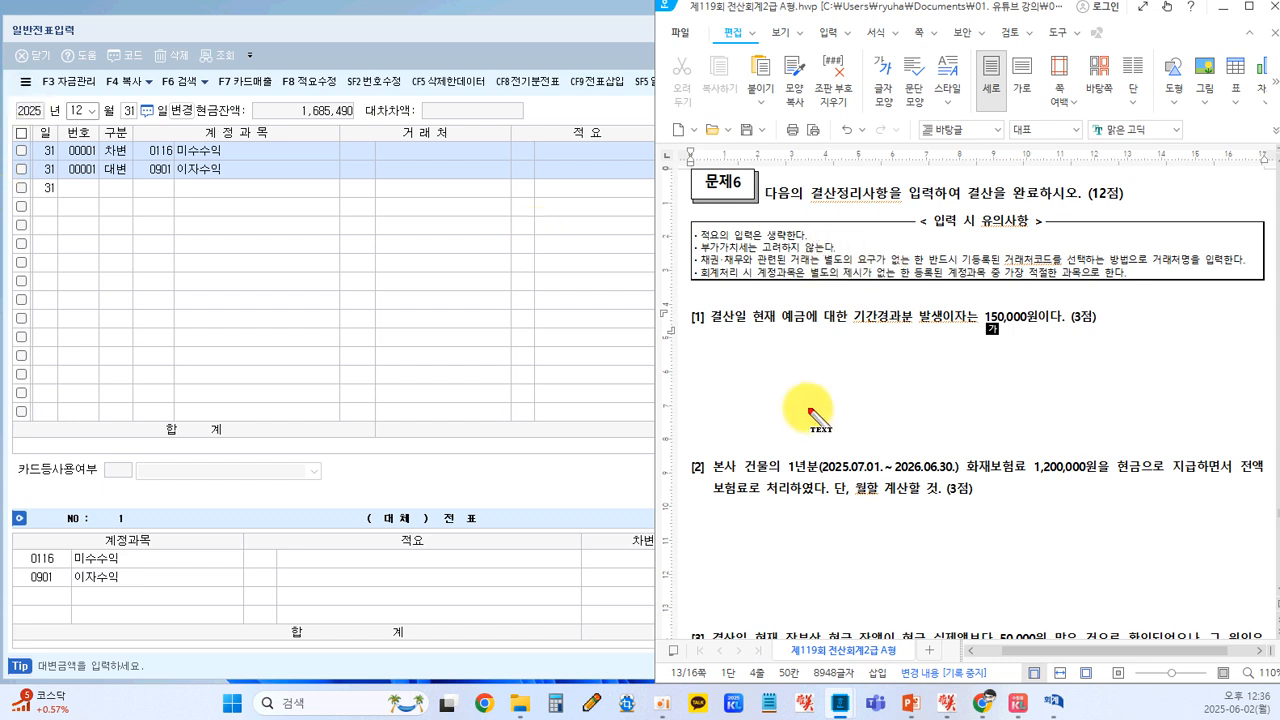
click(980, 370)
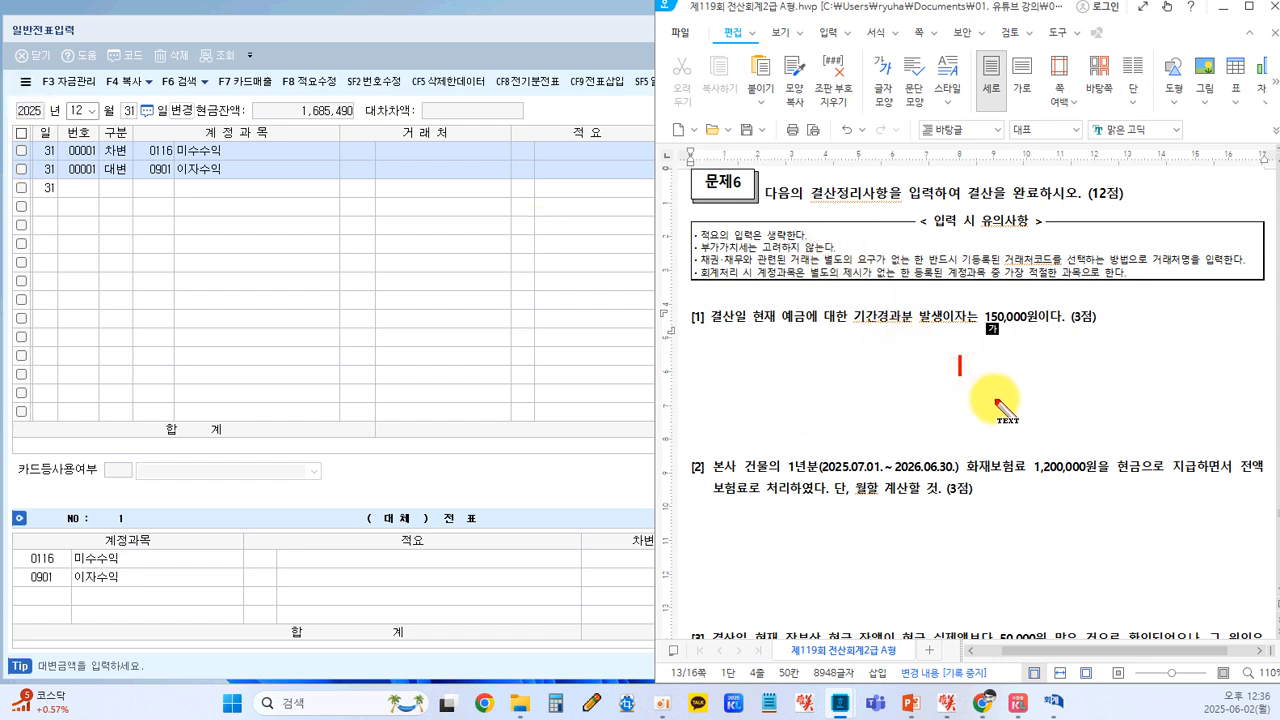
text(()
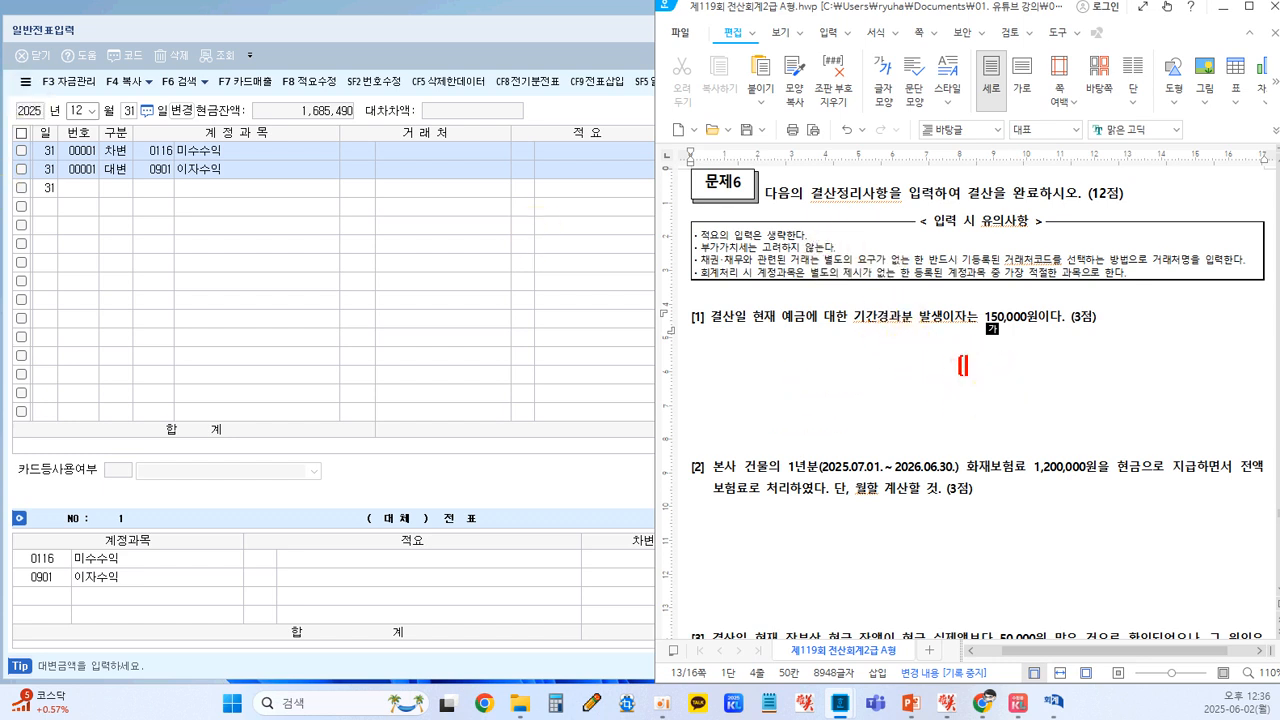
text(대) 이자수익 150,000)
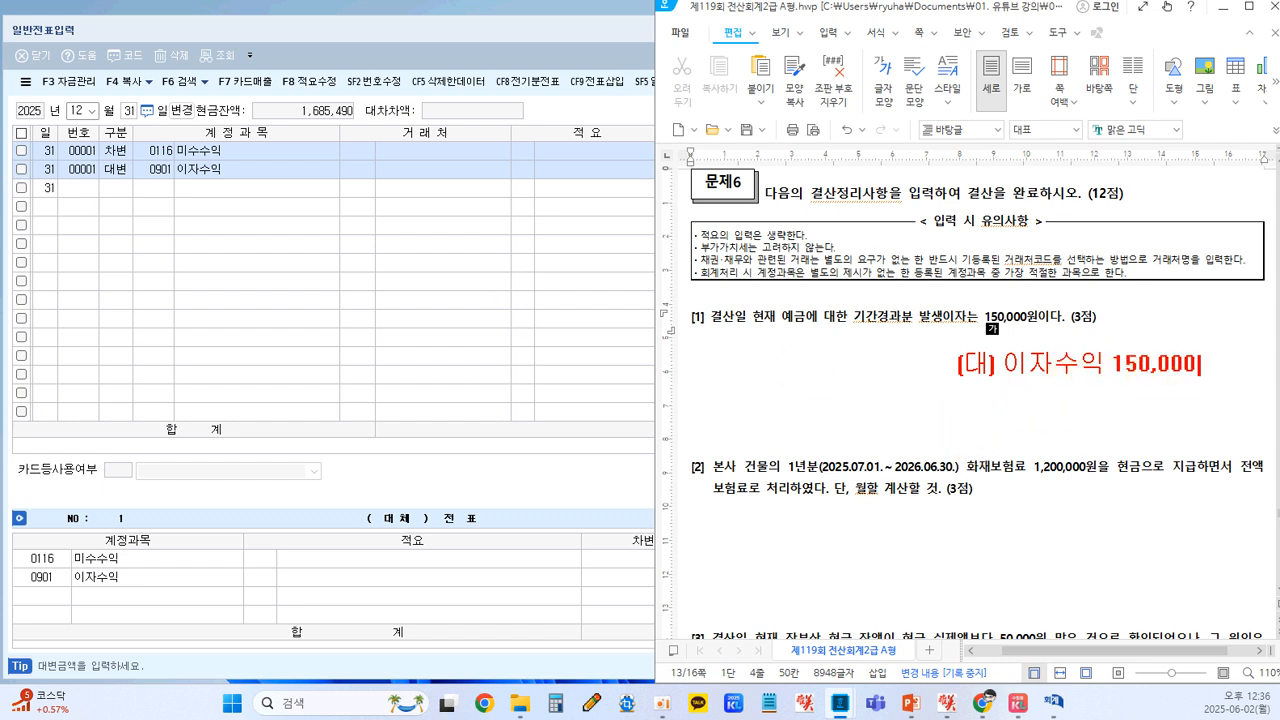
click(706, 367)
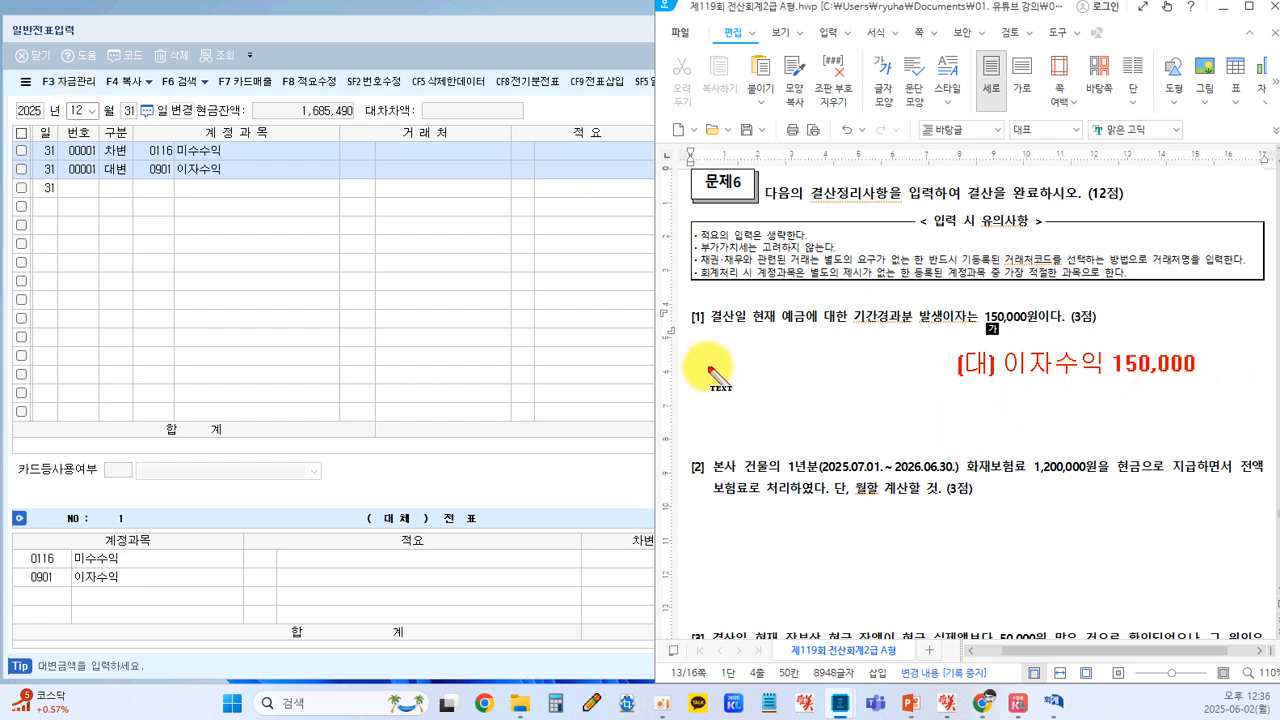
text(차) 미수수익)
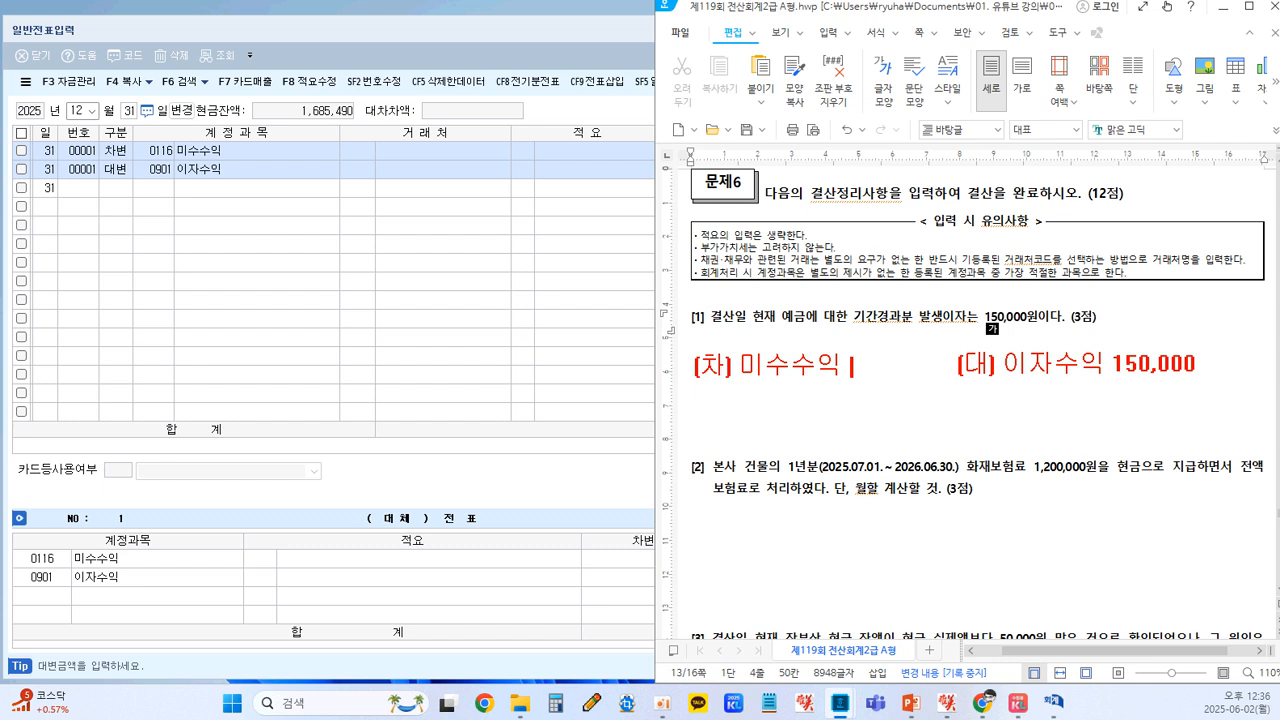
text( 150,000)
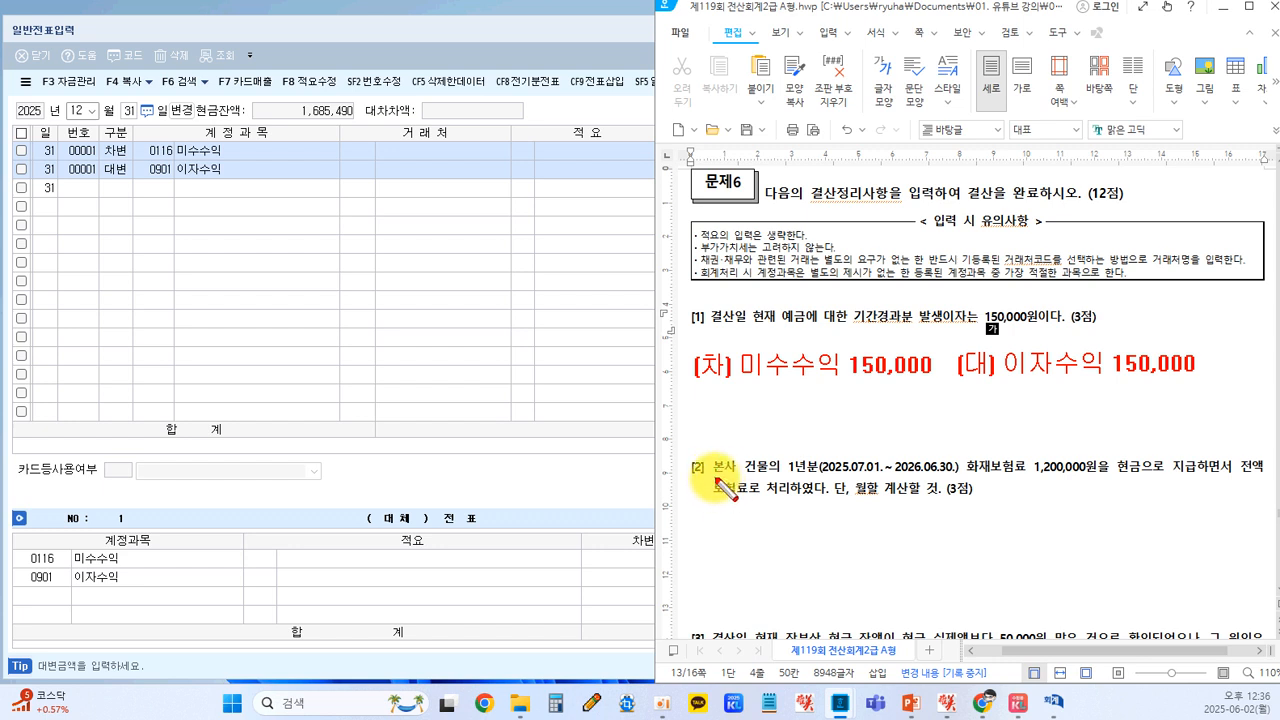
- Box the one-year period and 지급 in question [2], and write the note "선불....손익의 이연....선급비용, 선수수익" above it
mouse_move(784, 455)
mouse_down()
mouse_move(794, 468)
mouse_move(956, 480)
mouse_up()
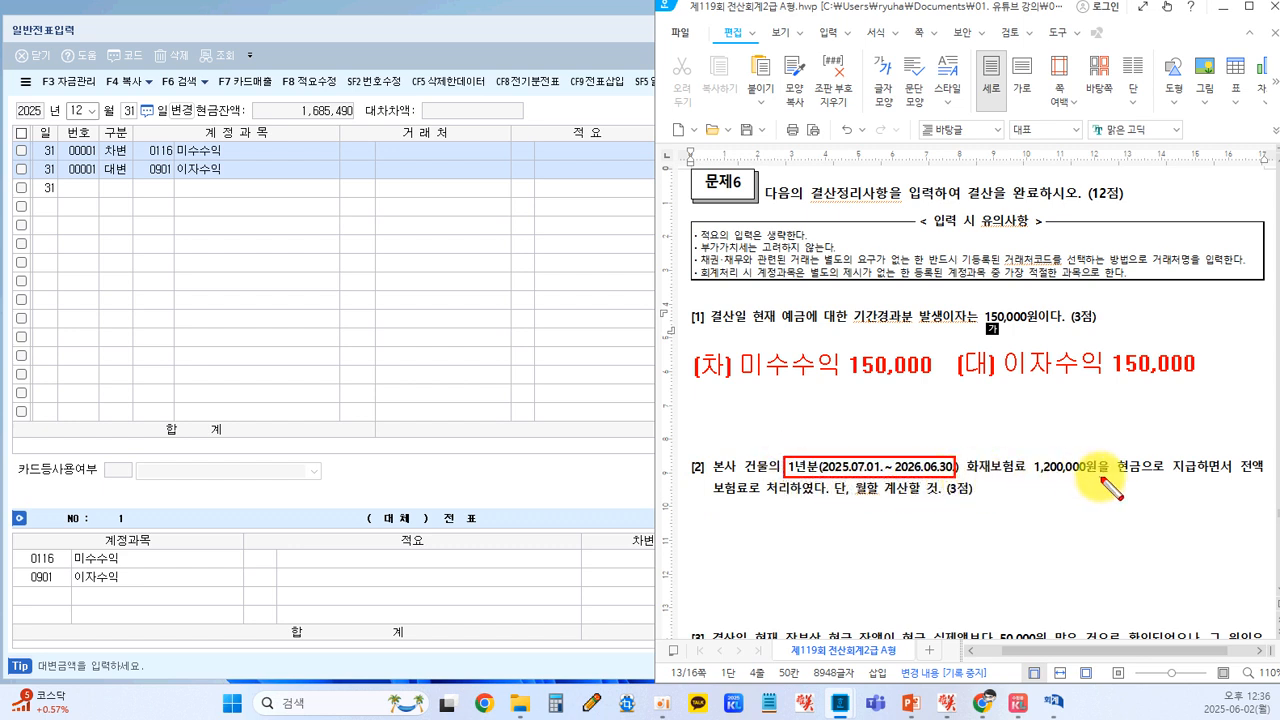
drag(1170, 458, 1200, 477)
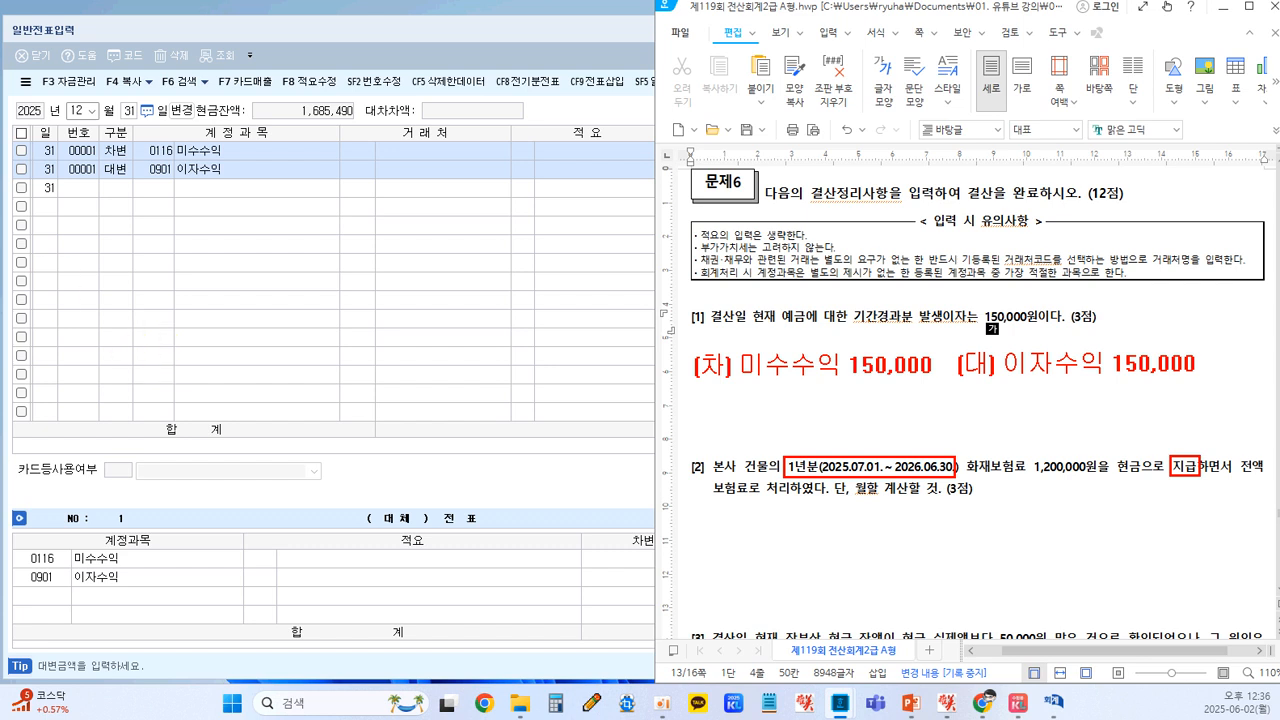
click(826, 428)
text(선불....)
text(소ㄴ이ㄱ의 ㅇ)
text(연....)
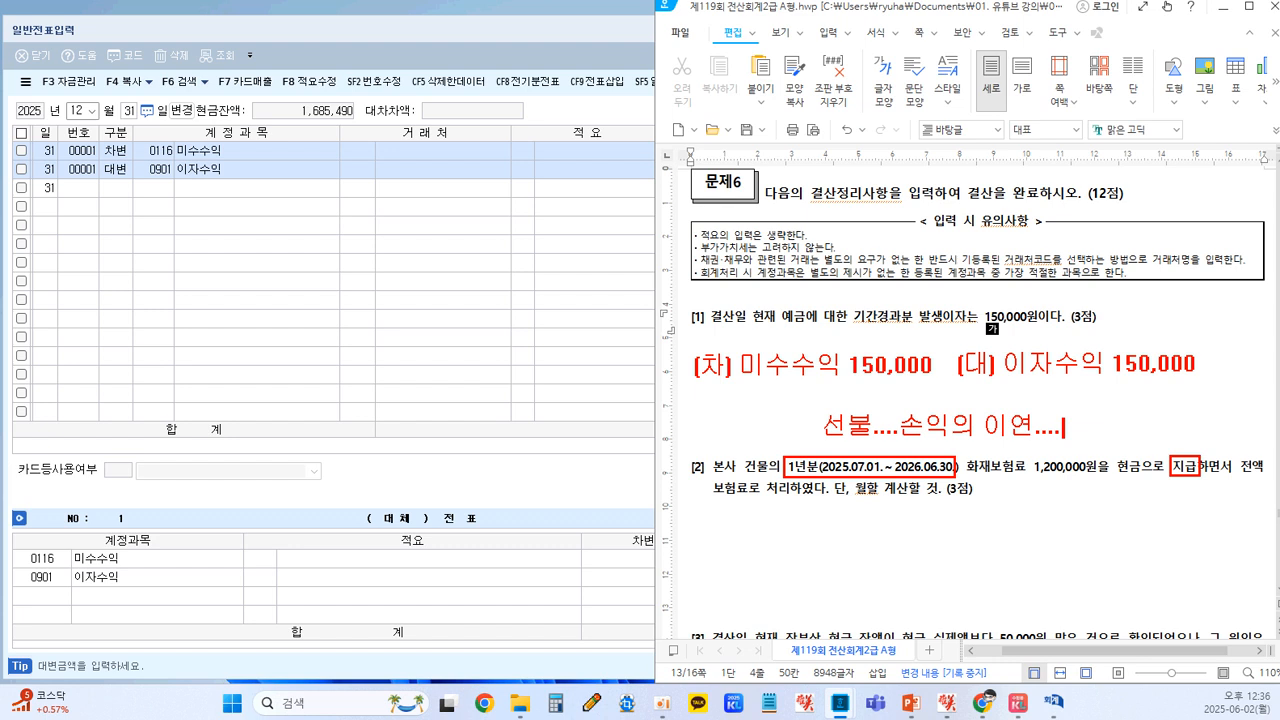
text(서ㄴ급비요)
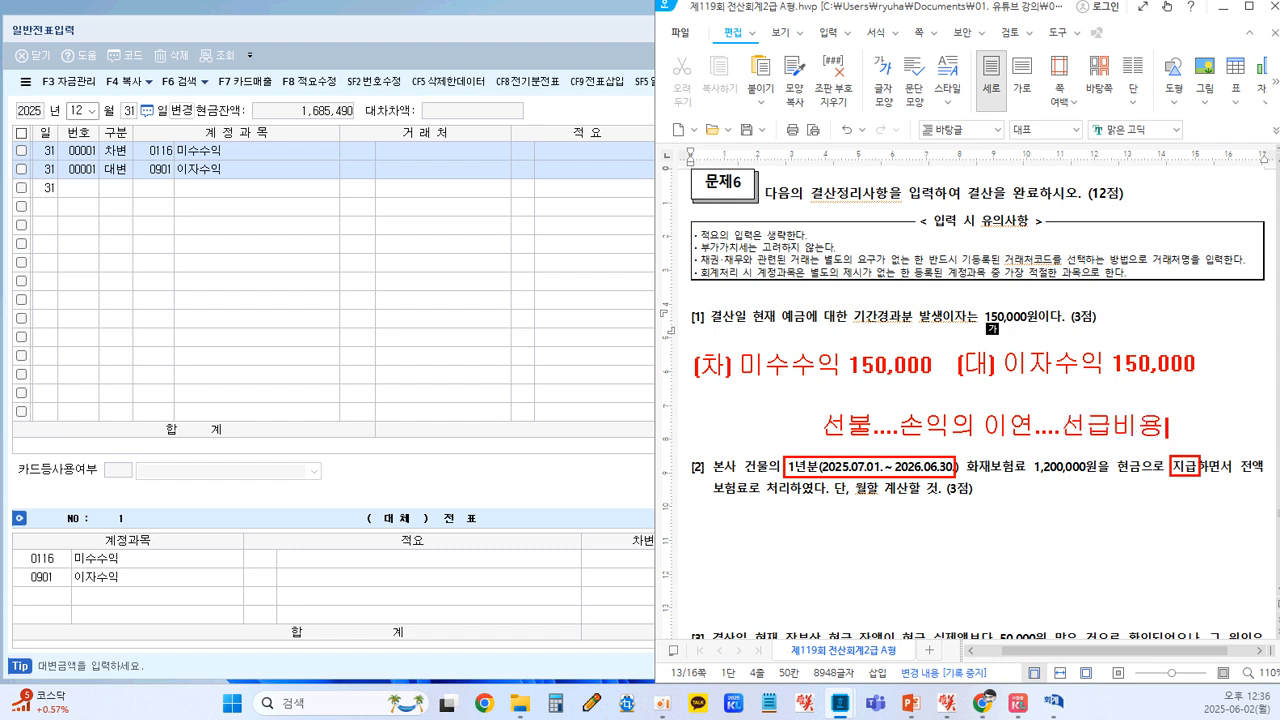
text(ㅇ, 선수이)
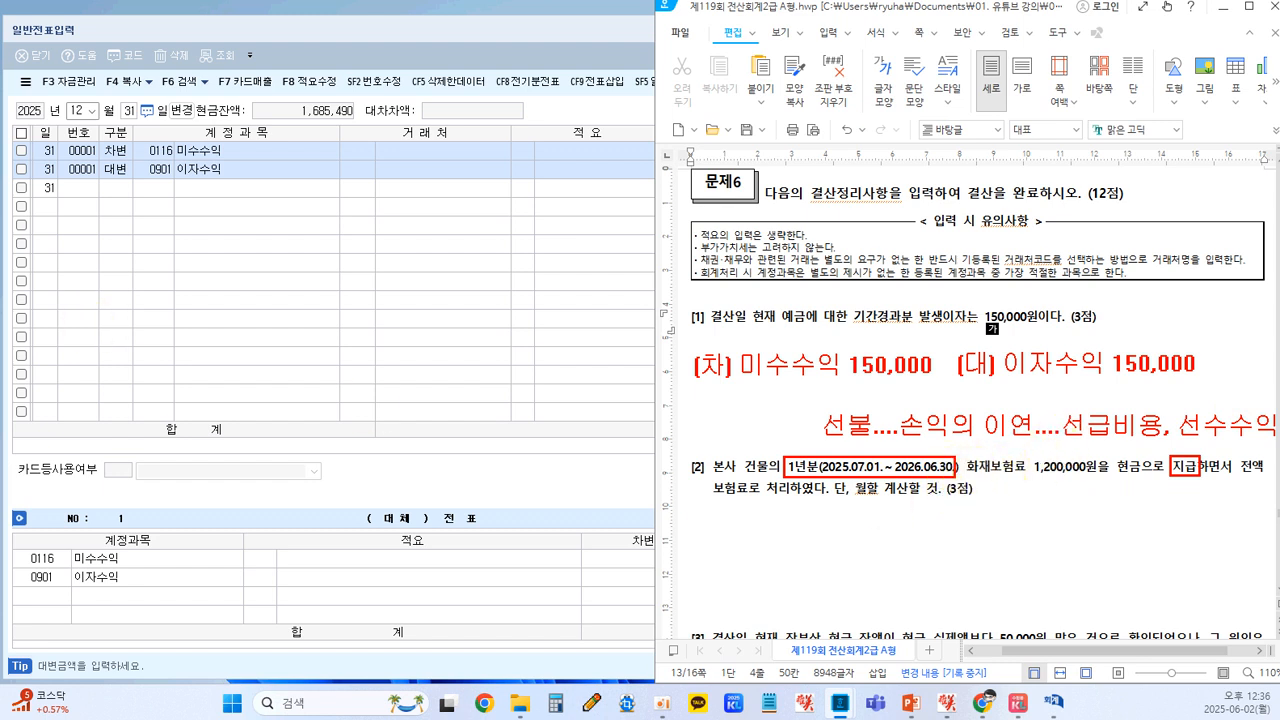
- Box 화재보험료 1,200,000원 in question [2] and write the debit label (차) below the question
click(962, 465)
drag(970, 487, 1102, 478)
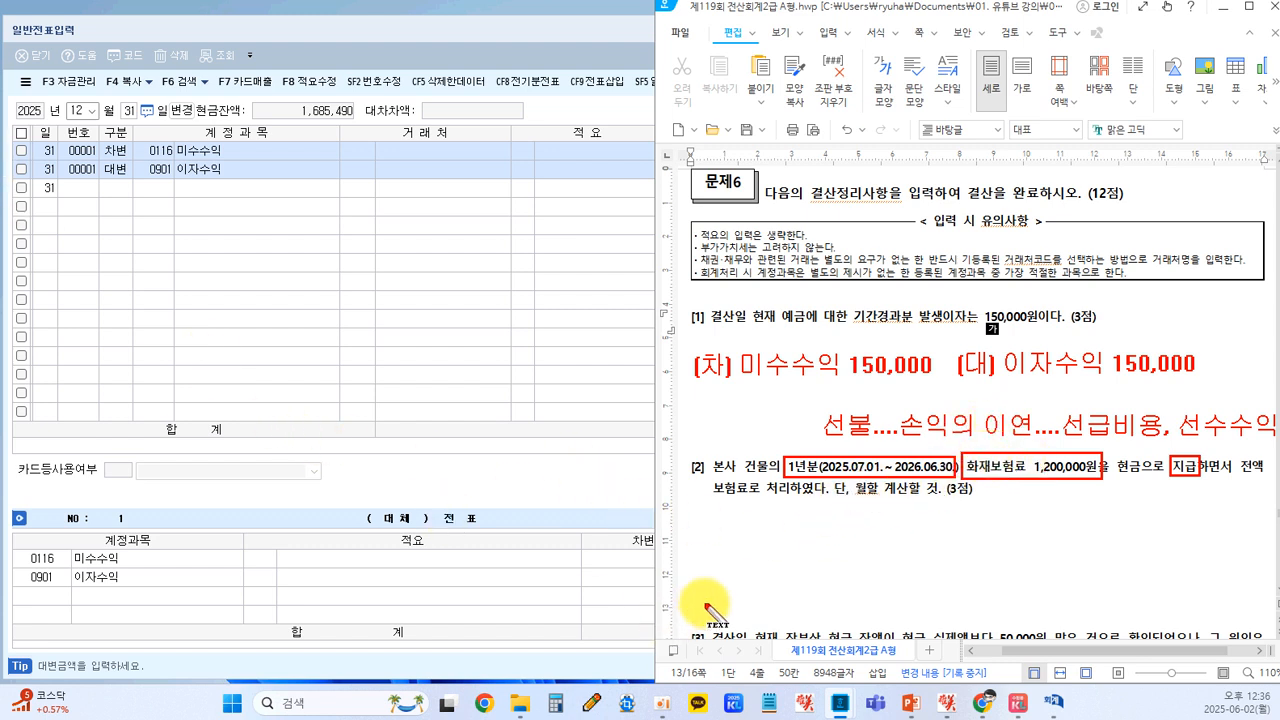
drag(718, 526, 718, 545)
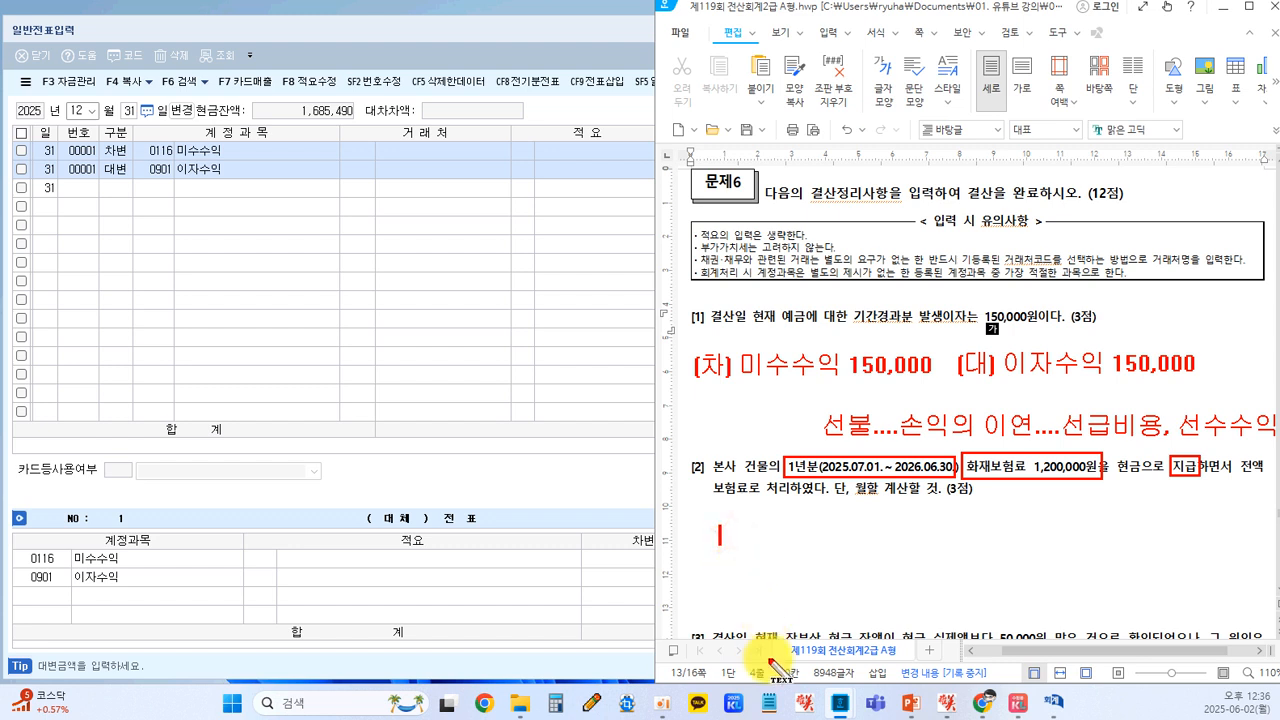
text(차)
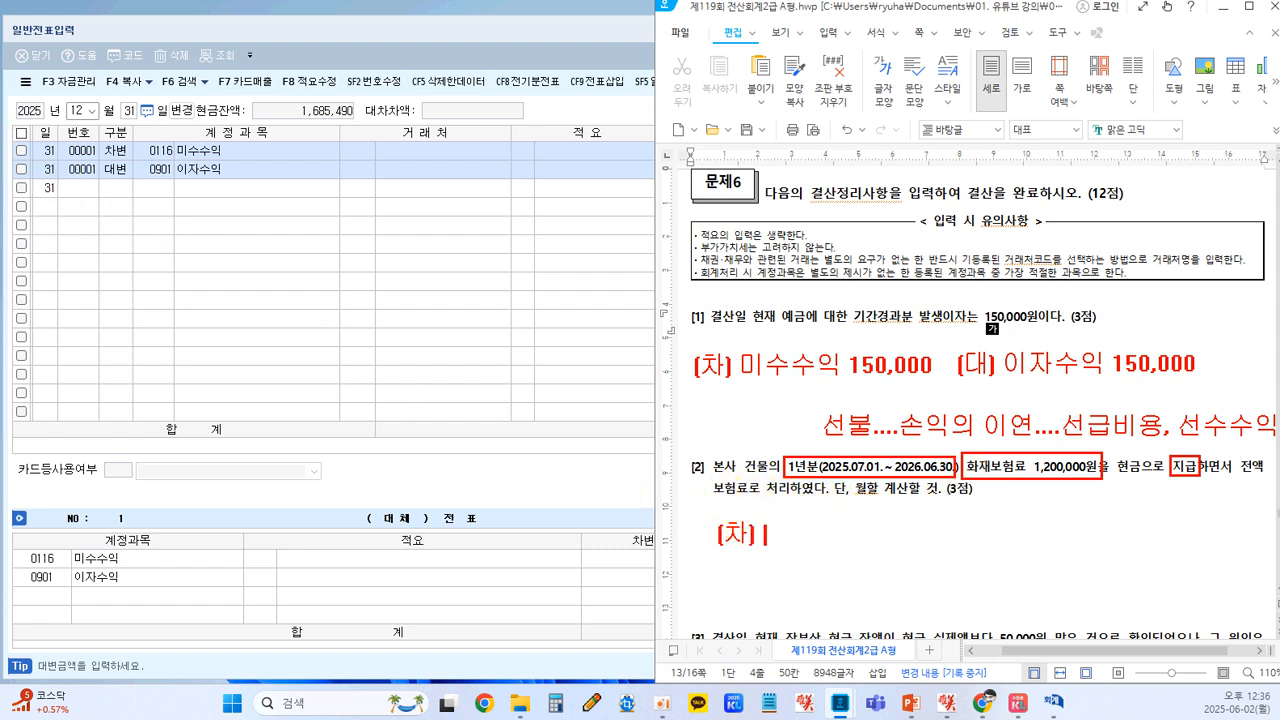
- Write the payment entry over the empty voucher rows: 07.01 (차) 보험료 1,200,000 (대) 보통예금 1,200,000
click(101, 275)
text(07.01 (차) 보험료 1,200,000  (대))
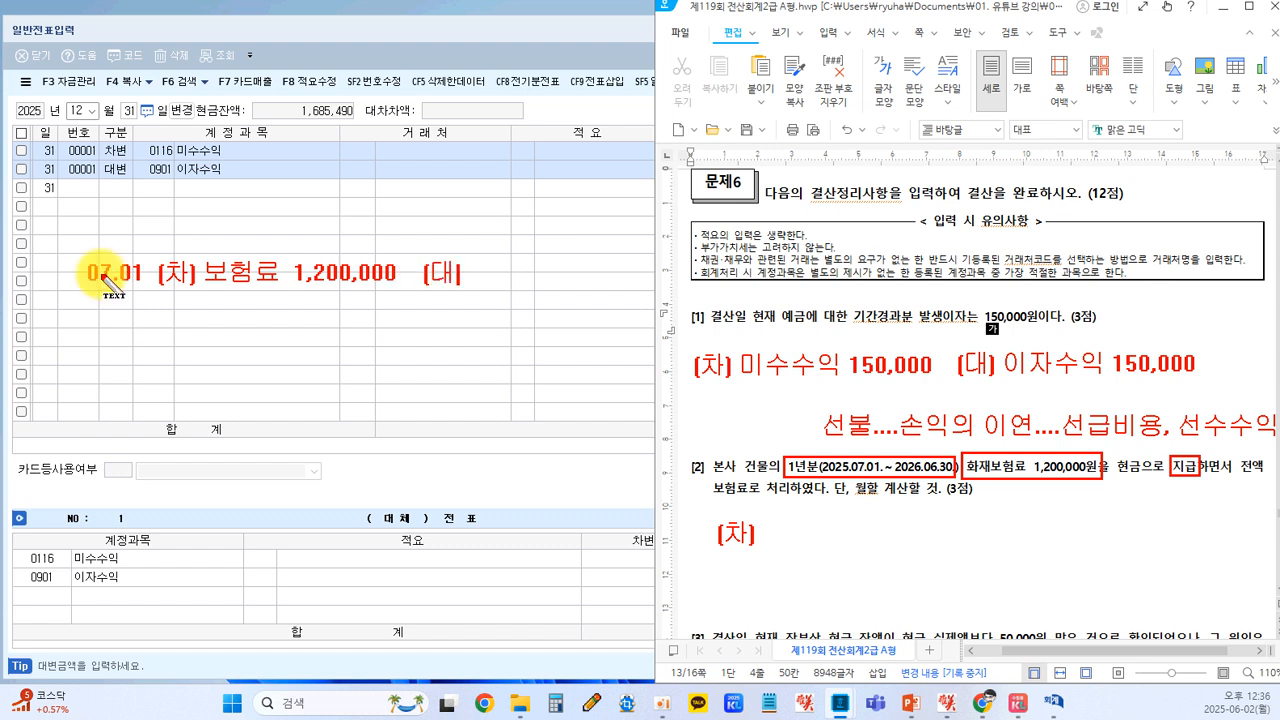
text( 보통ㅇ)
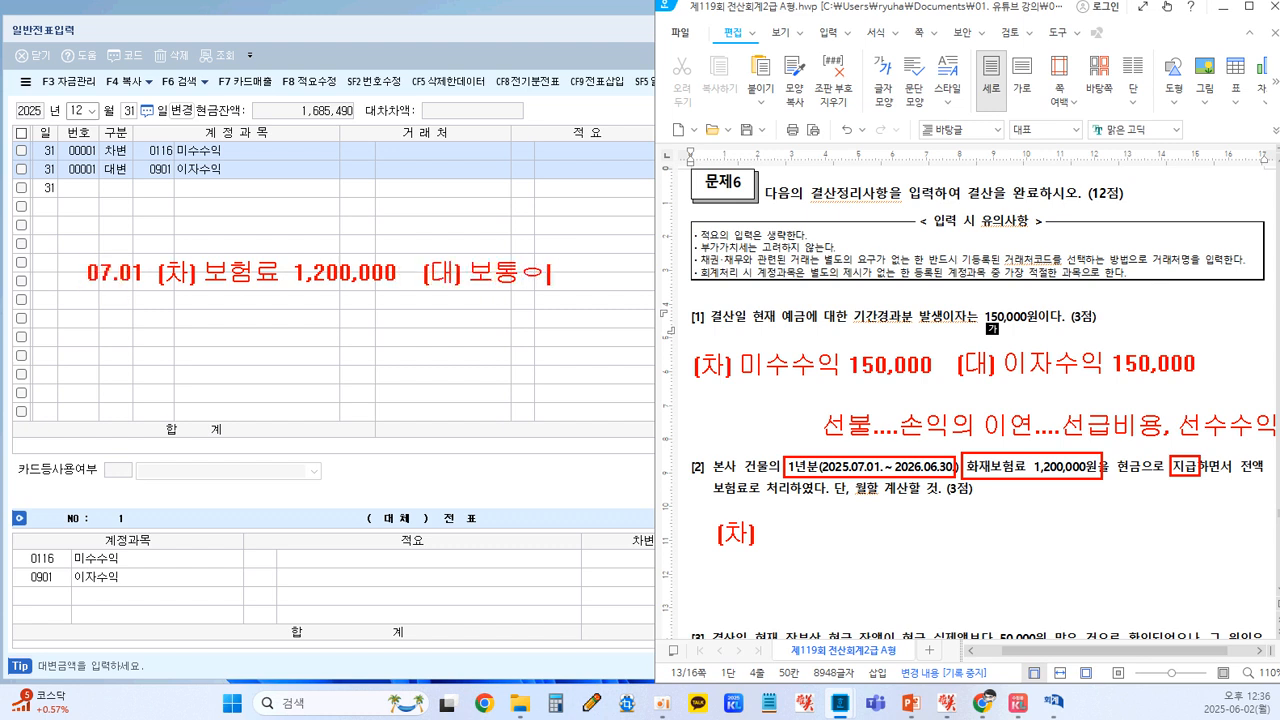
text(그 )
text(1)
text(,200,000)
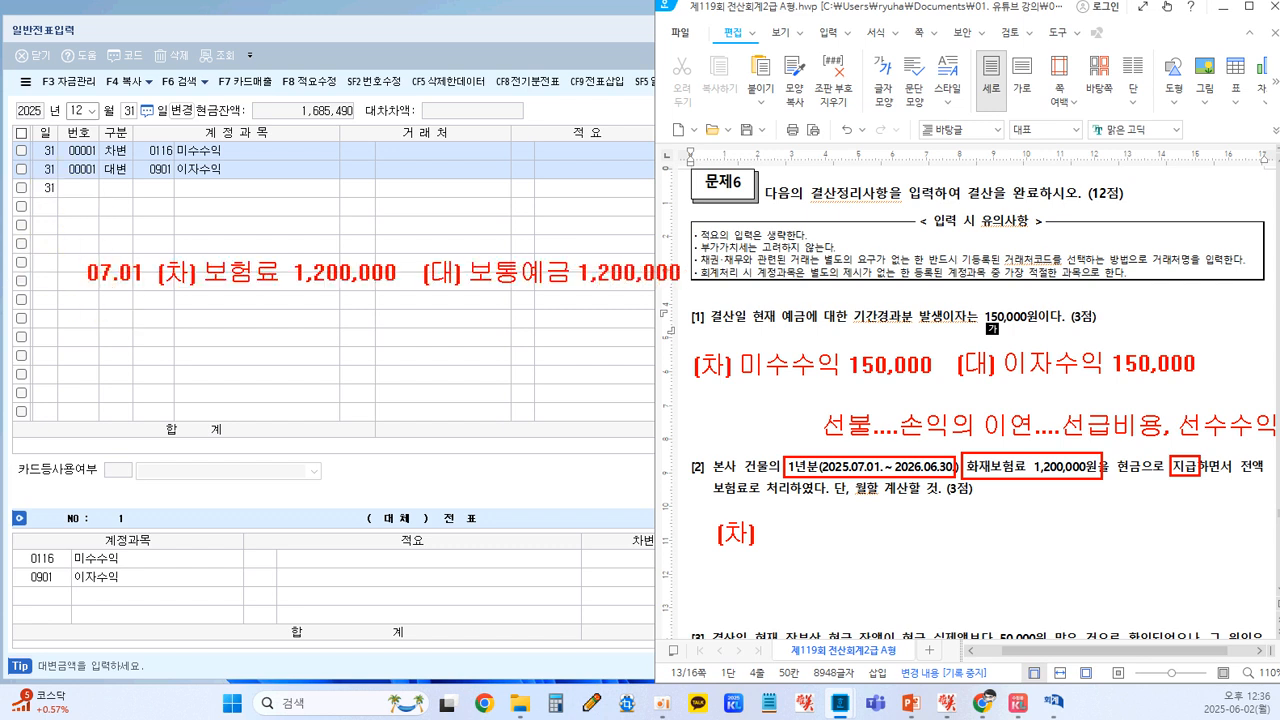
- Box 07.01 with an arrow down to a new 12.31. label, and write 600,000 under both sides of the entry
mouse_move(73, 254)
mouse_down()
mouse_move(150, 290)
mouse_move(116, 337)
mouse_up()
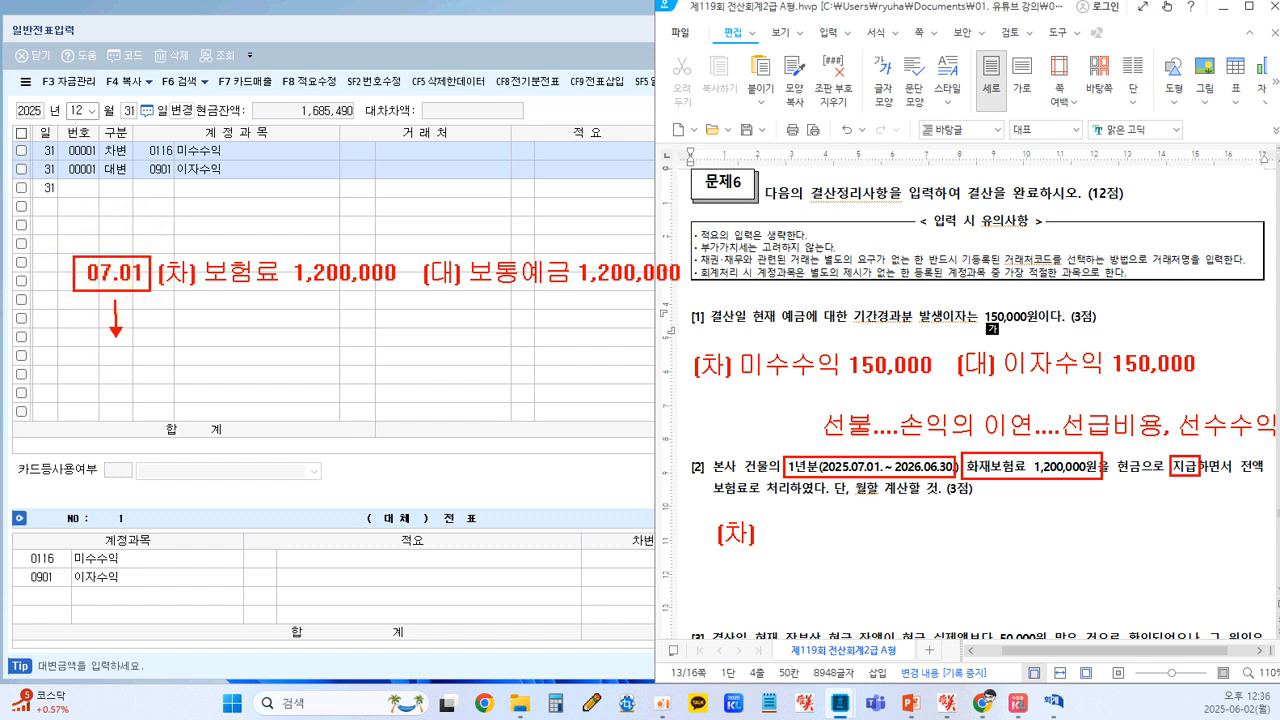
click(90, 378)
text(12.31.)
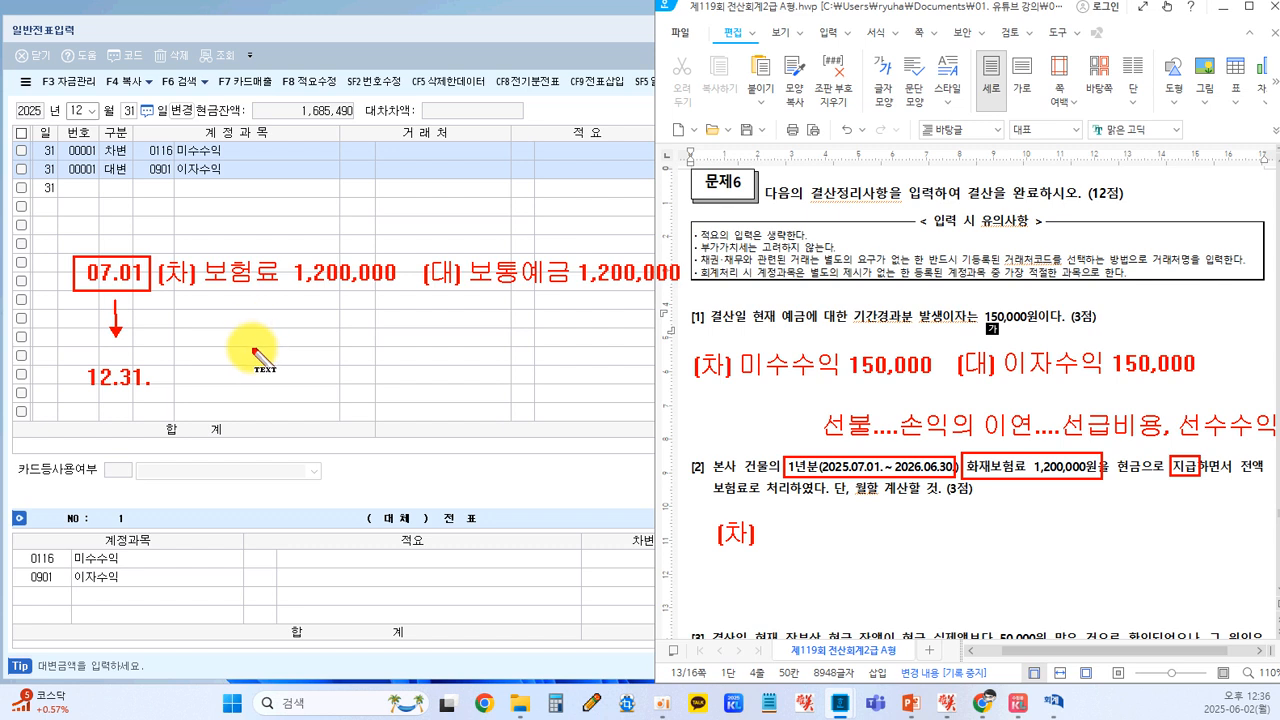
text(600,000)
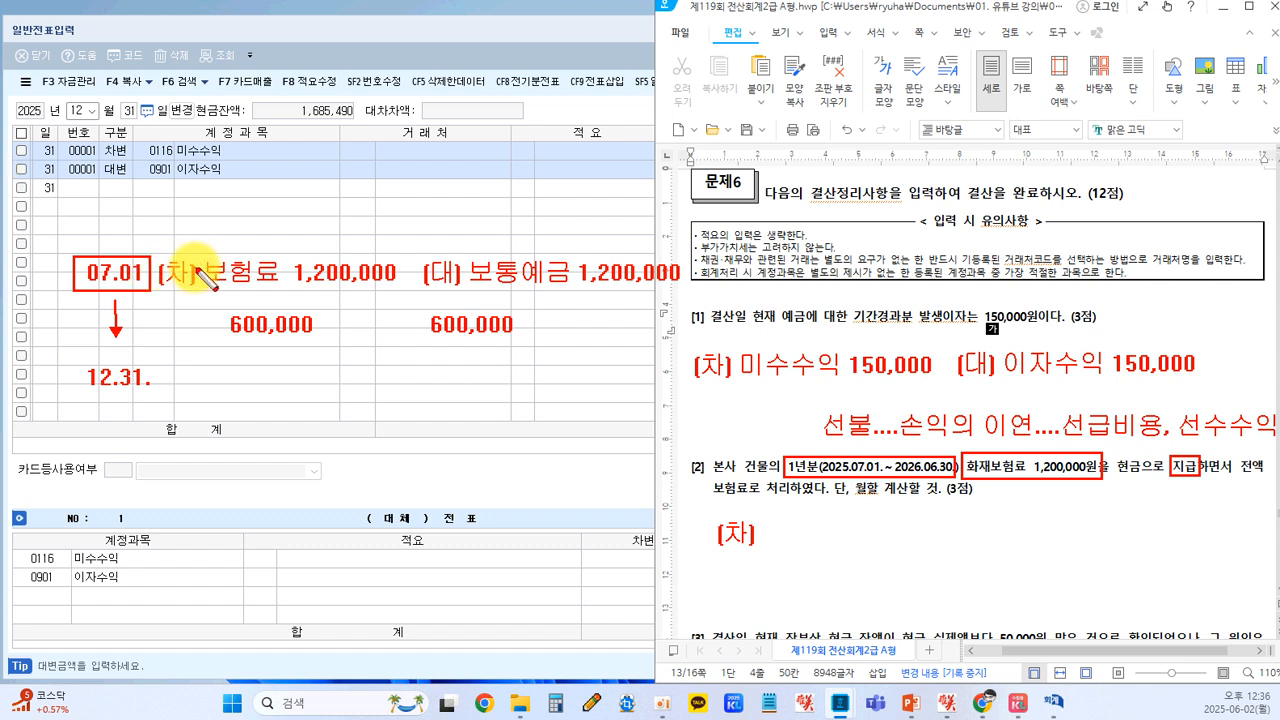
- Box the 보험료 1,200,000 debit with an arrow upward, and write a boxed 12.31. credit (대) 보험료 600,000
drag(198, 256, 406, 292)
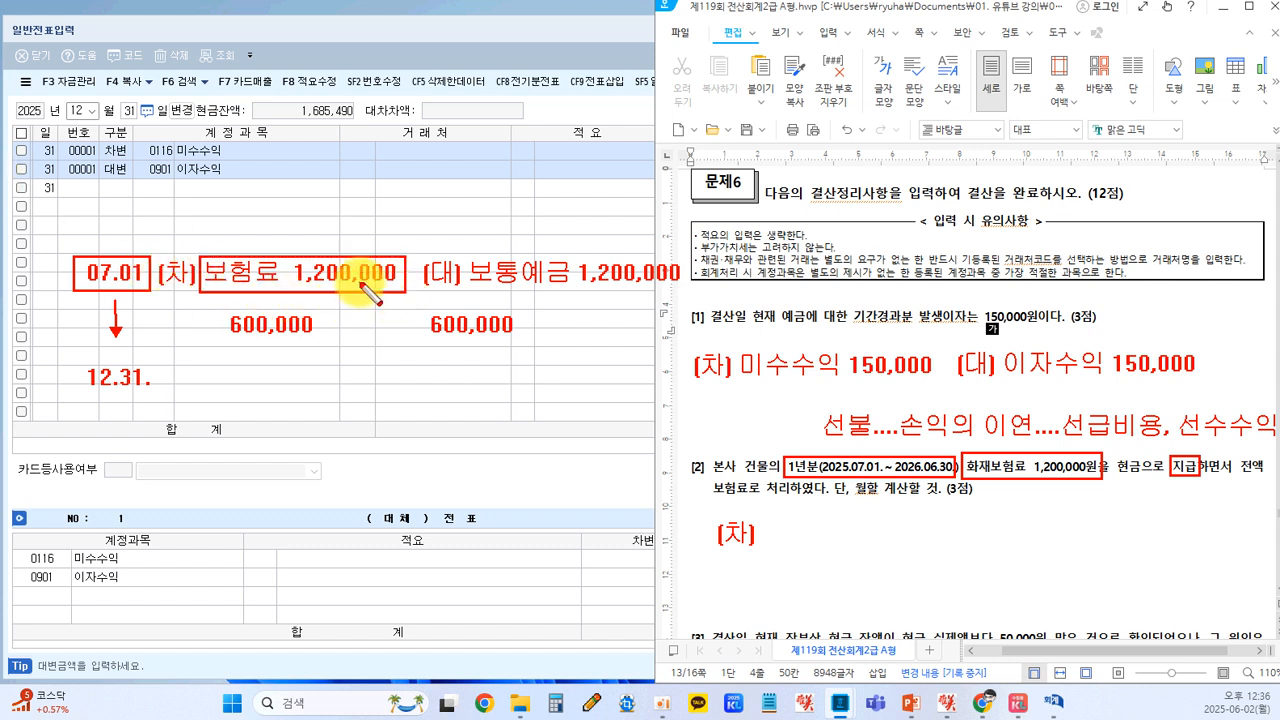
drag(268, 248, 340, 166)
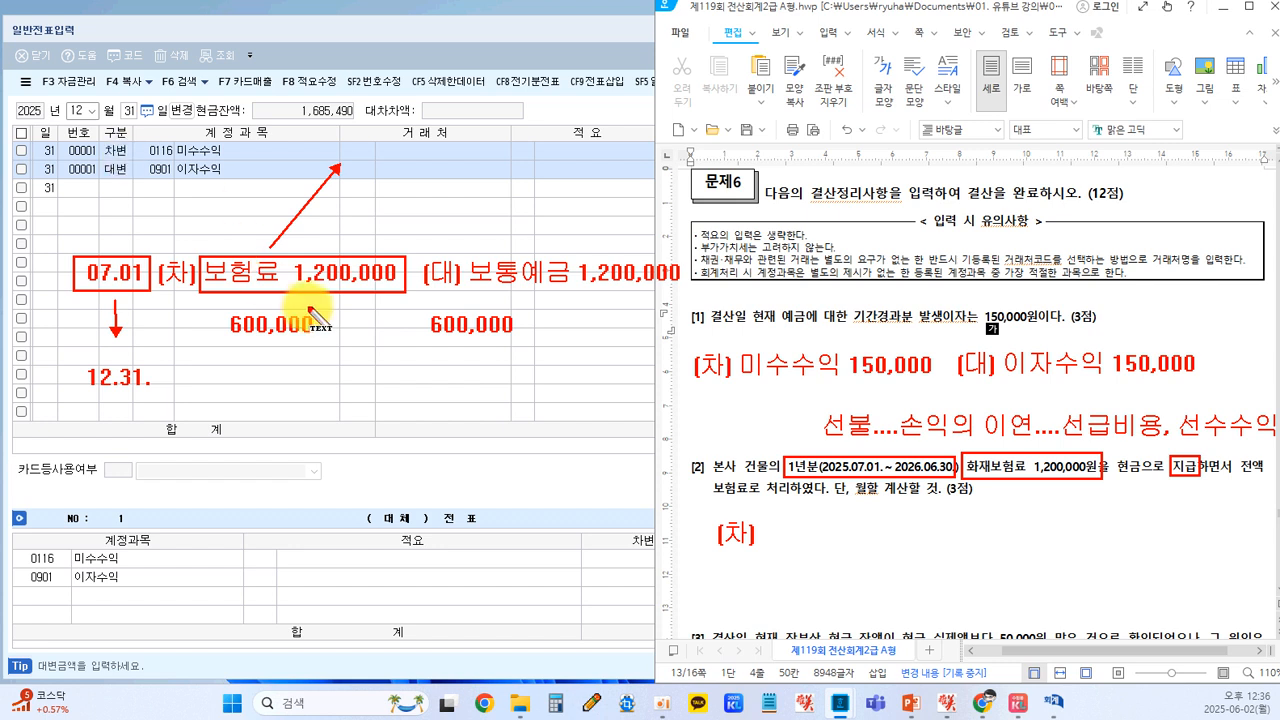
drag(428, 374, 428, 392)
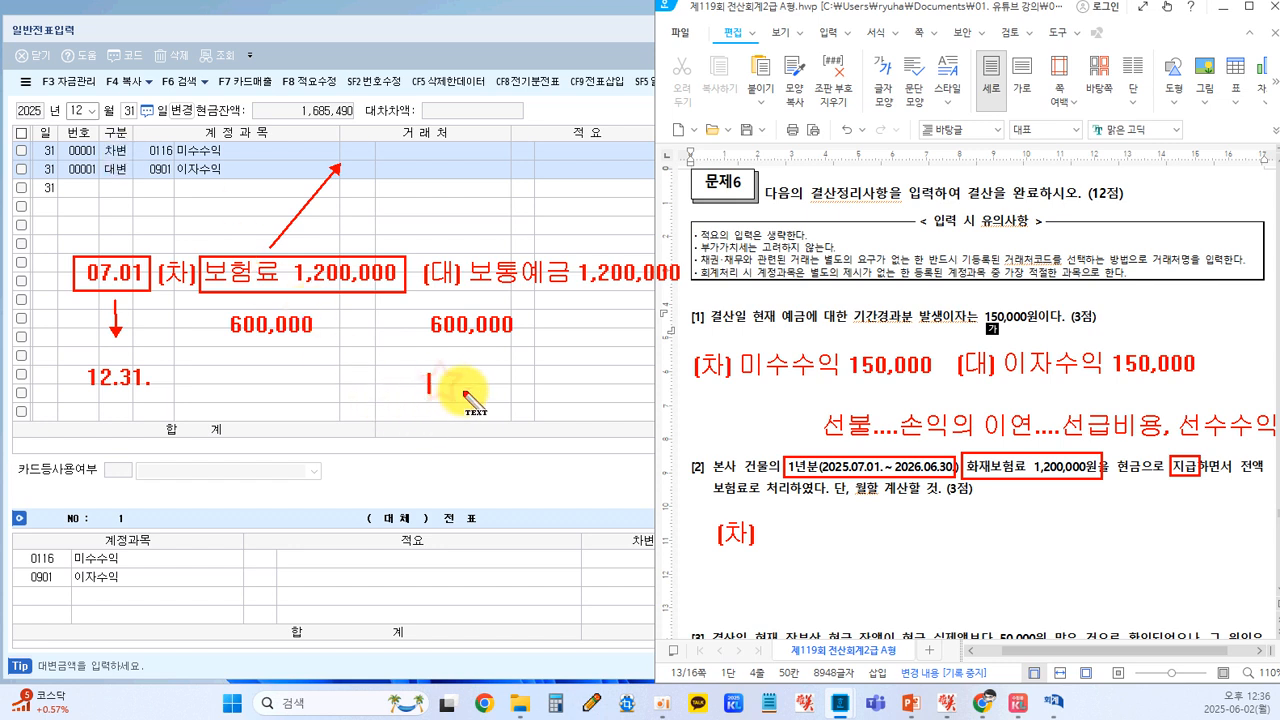
text((ㅓ)
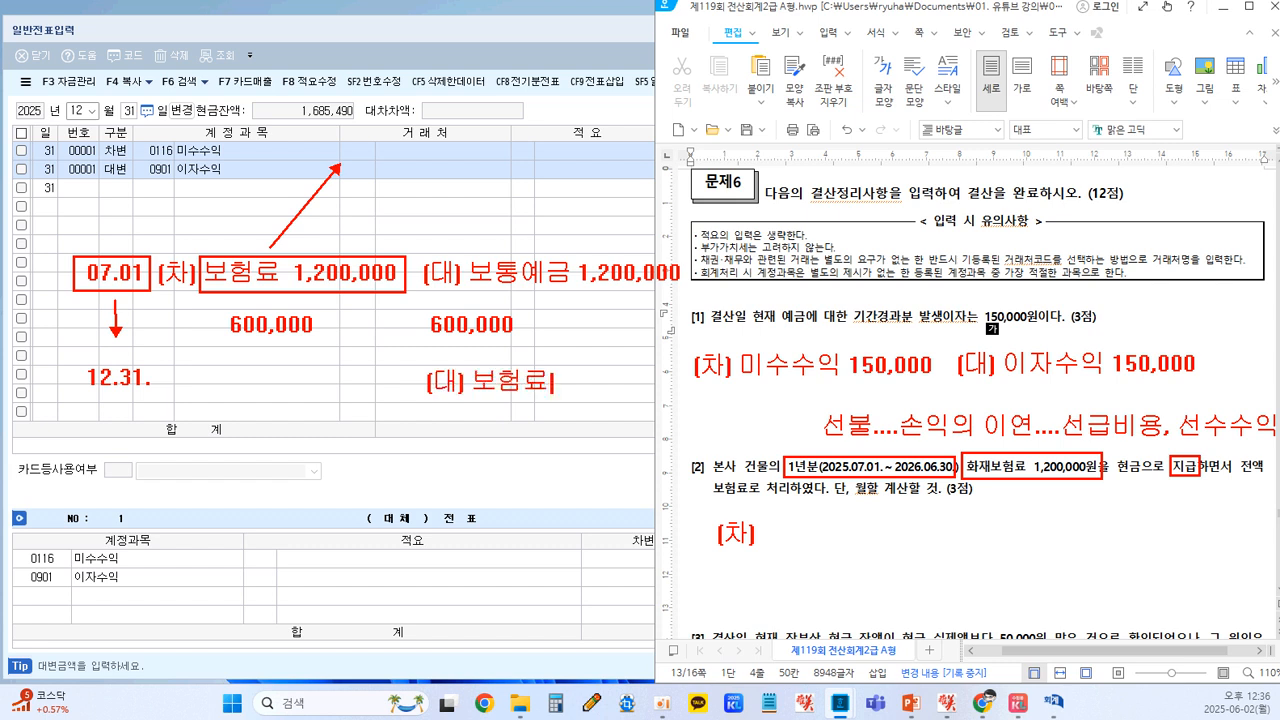
text() 보험료 600,000)
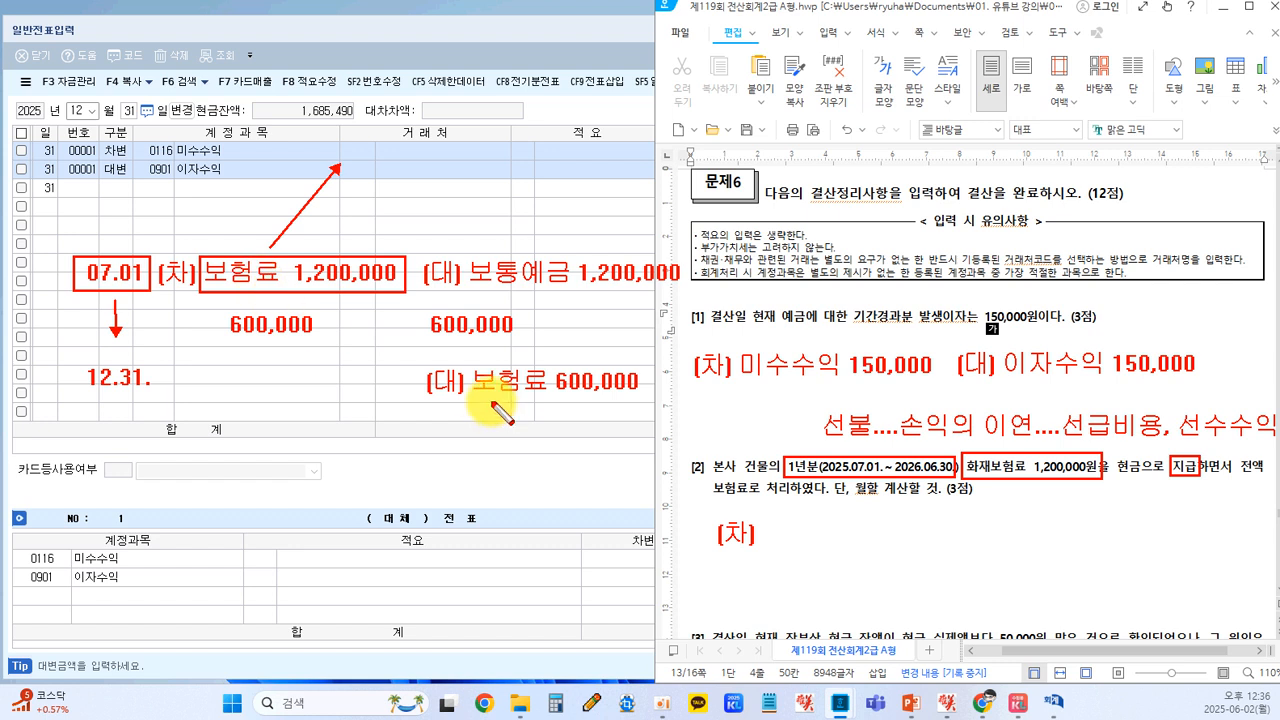
mouse_move(466, 362)
mouse_down()
mouse_move(522, 404)
mouse_move(638, 404)
mouse_up()
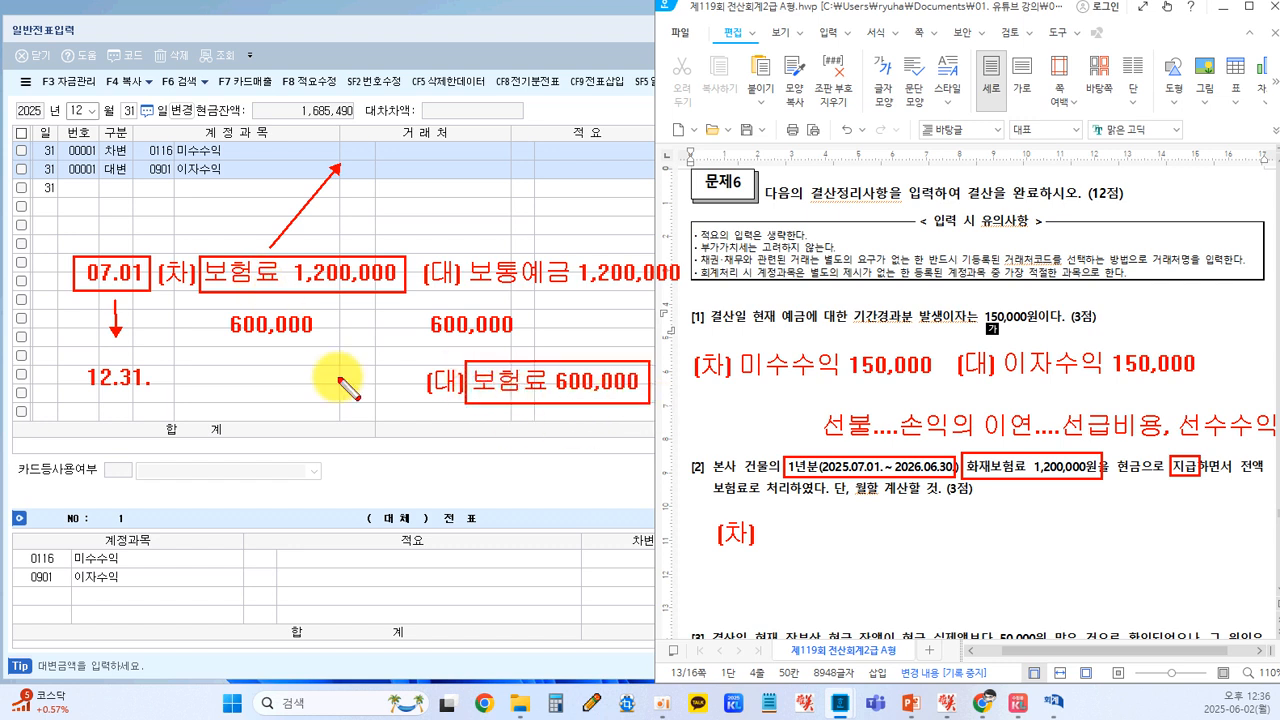
- Link the two 보험료 boxes with an arrow labelled 소멸, and complete and box the 12.31. entry with (차) 선급비용 600,000
drag(357, 295, 445, 361)
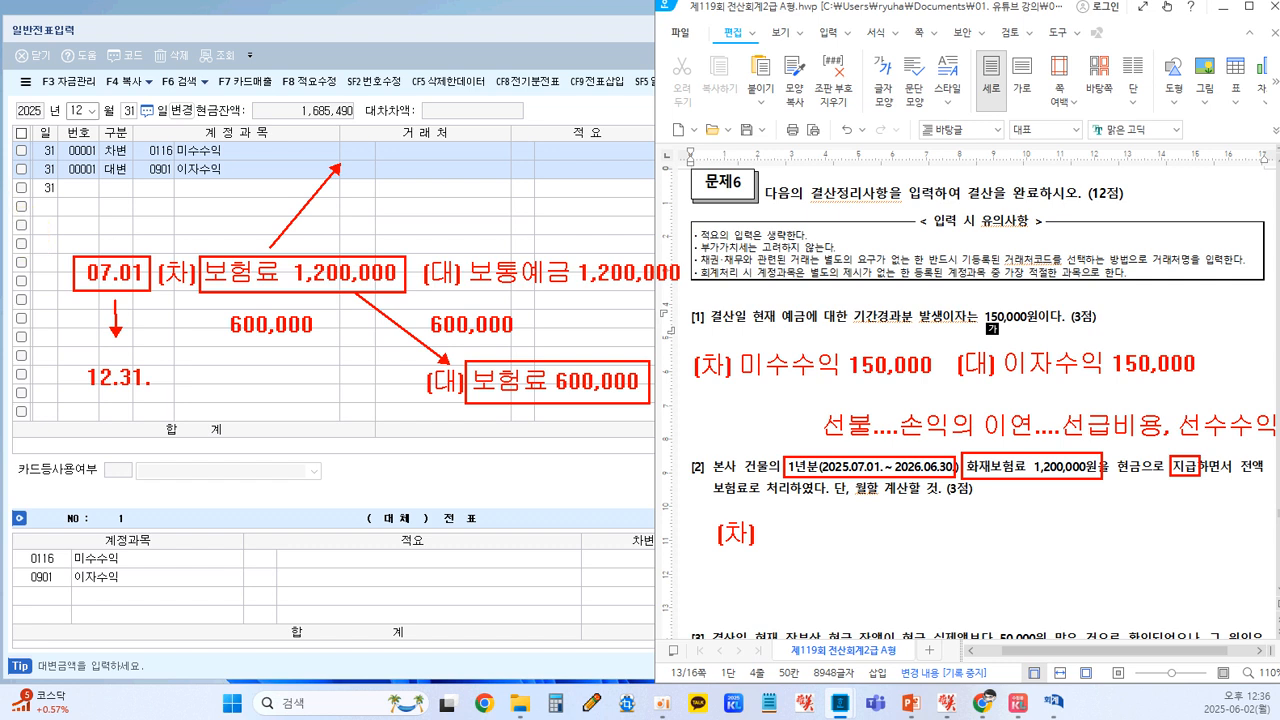
click(351, 341)
text(ㅅㅗ)
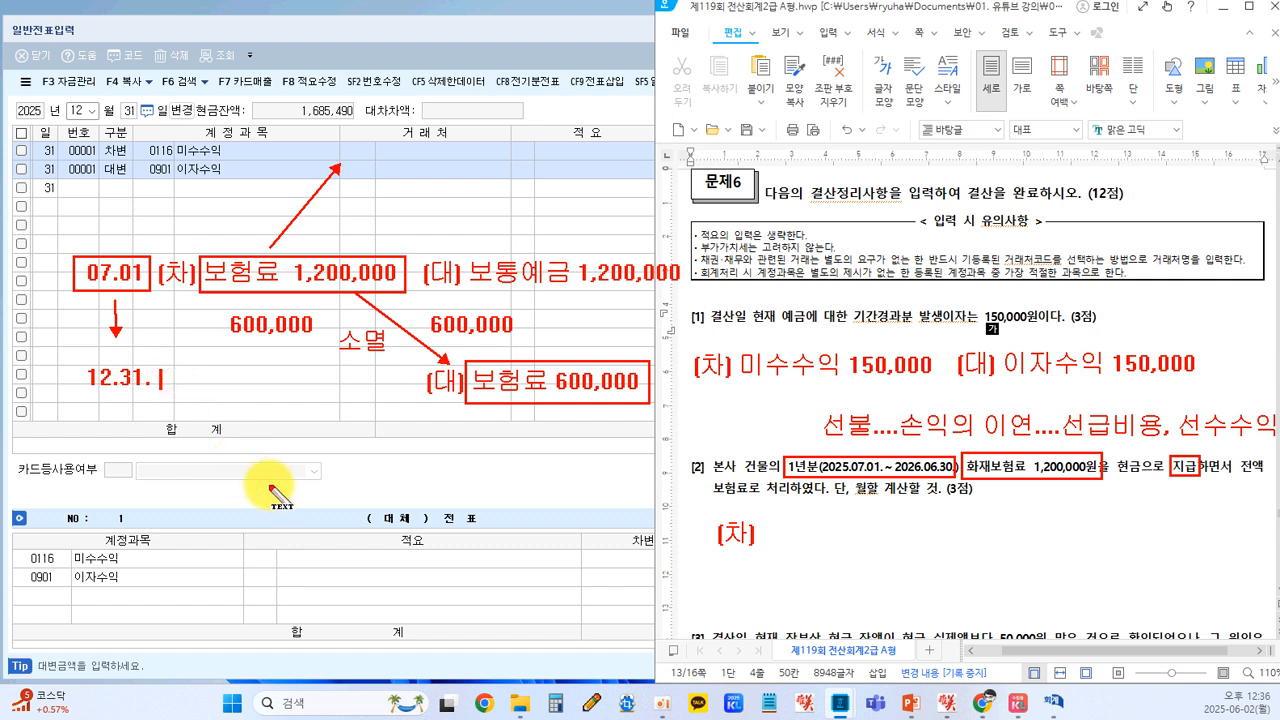
text(()
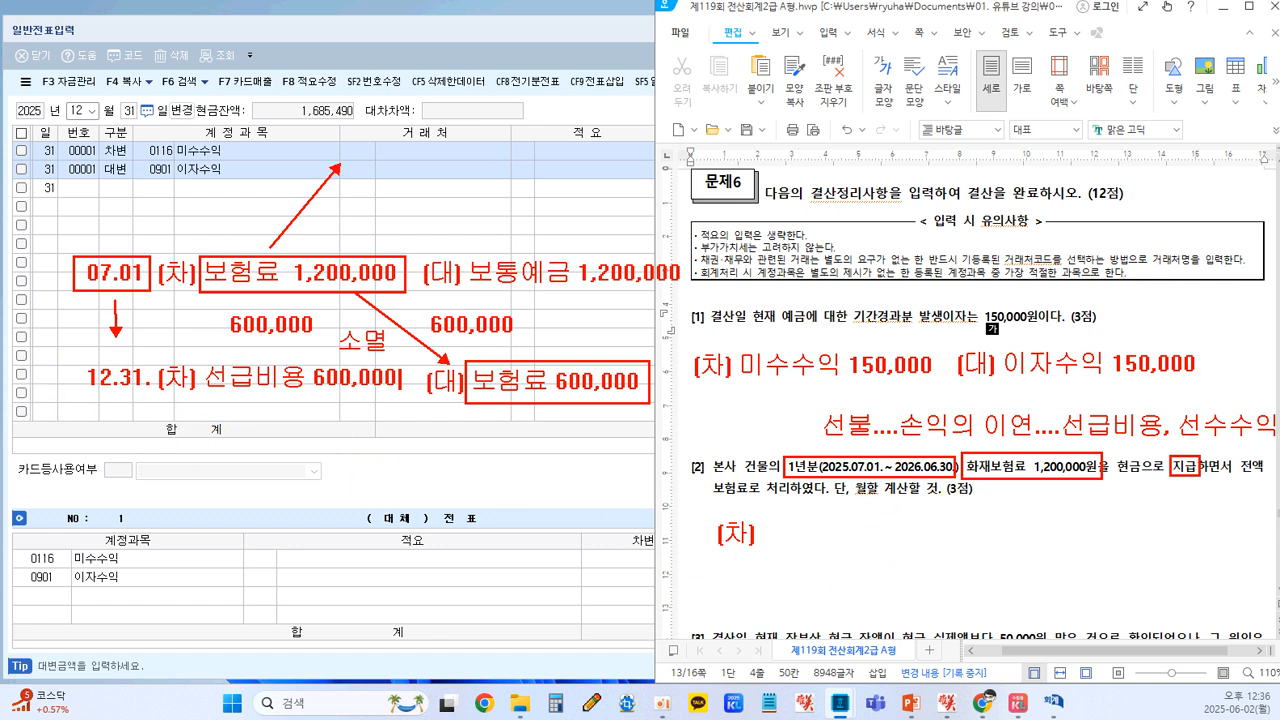
mouse_move(78, 357)
mouse_down()
mouse_move(140, 400)
mouse_move(662, 413)
mouse_up()
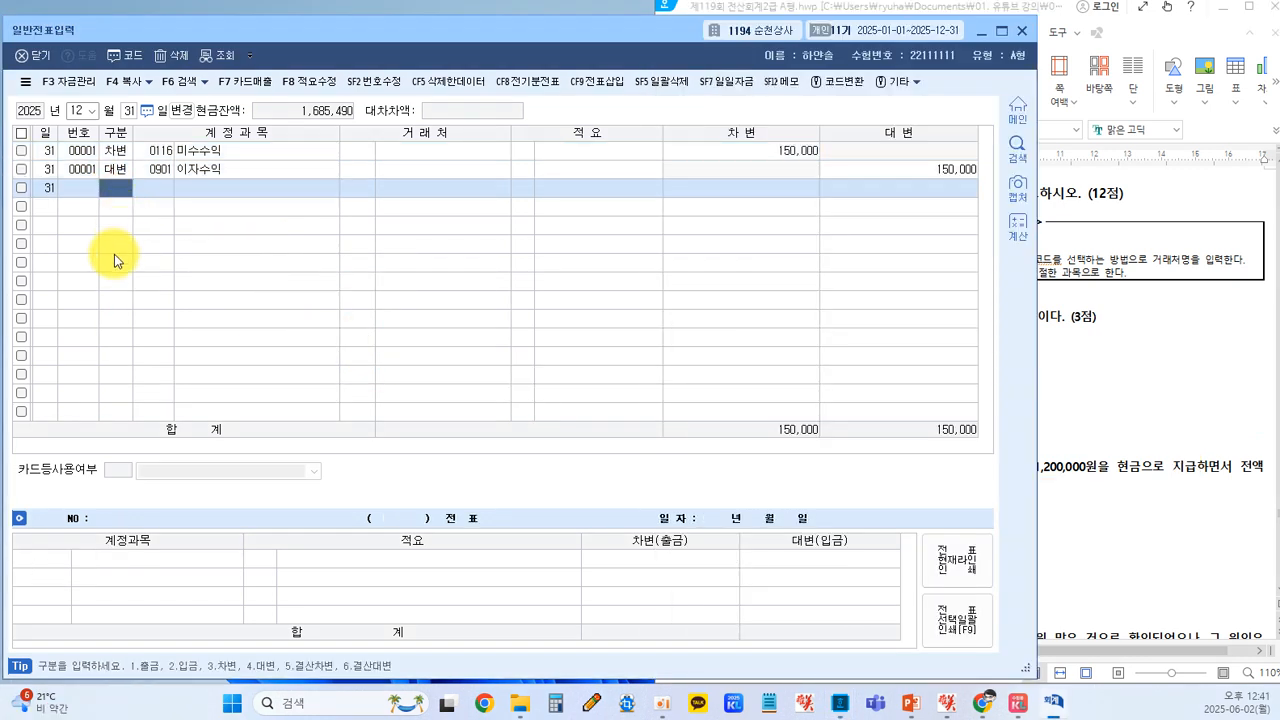
- Add a December 31 debit line for 선급비용 (0133) with an amount of 600,000
key(3)
key(Return)
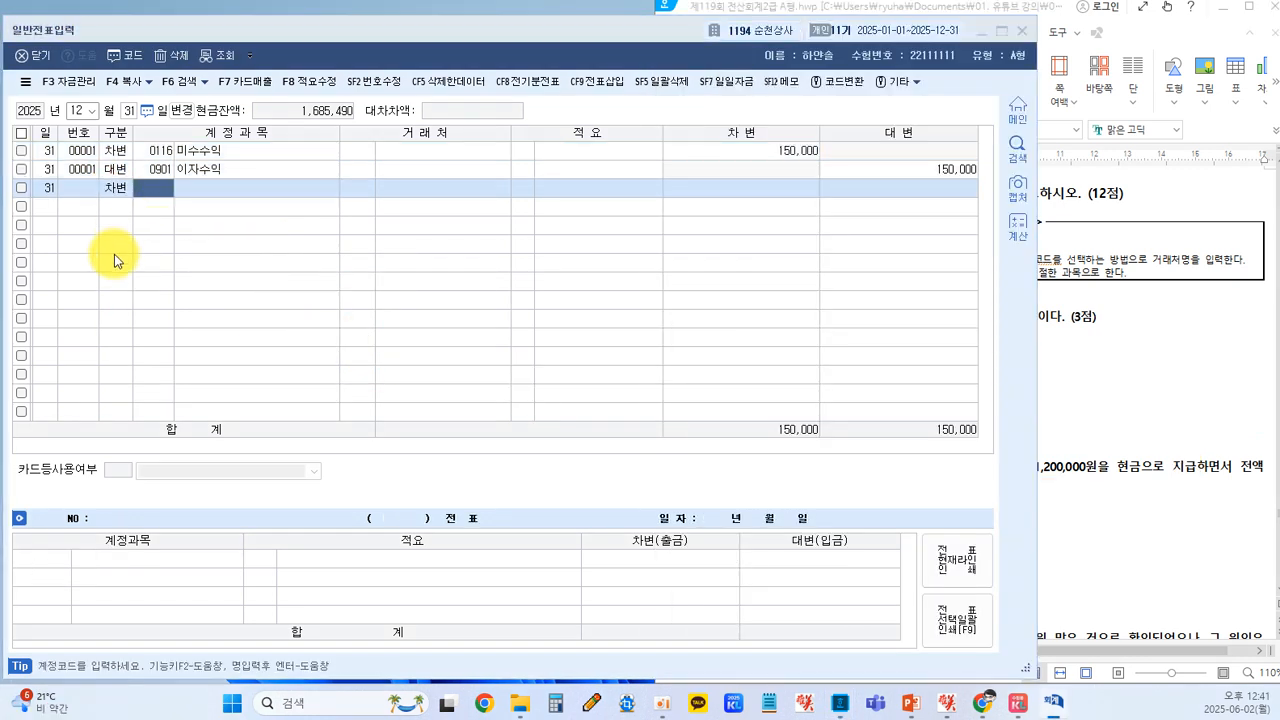
text(선급)
key(Return)
text(급비)
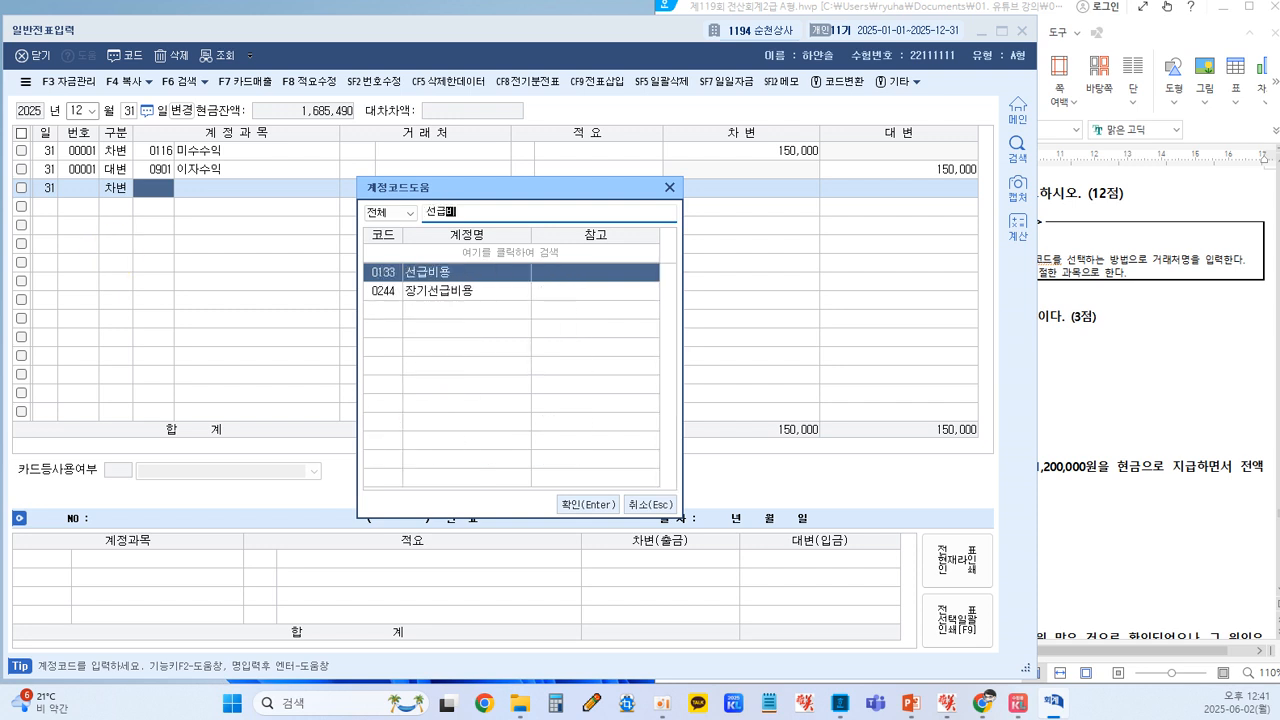
key(Return)
key(Return)
key(Return)
text(600,000)
key(Return)
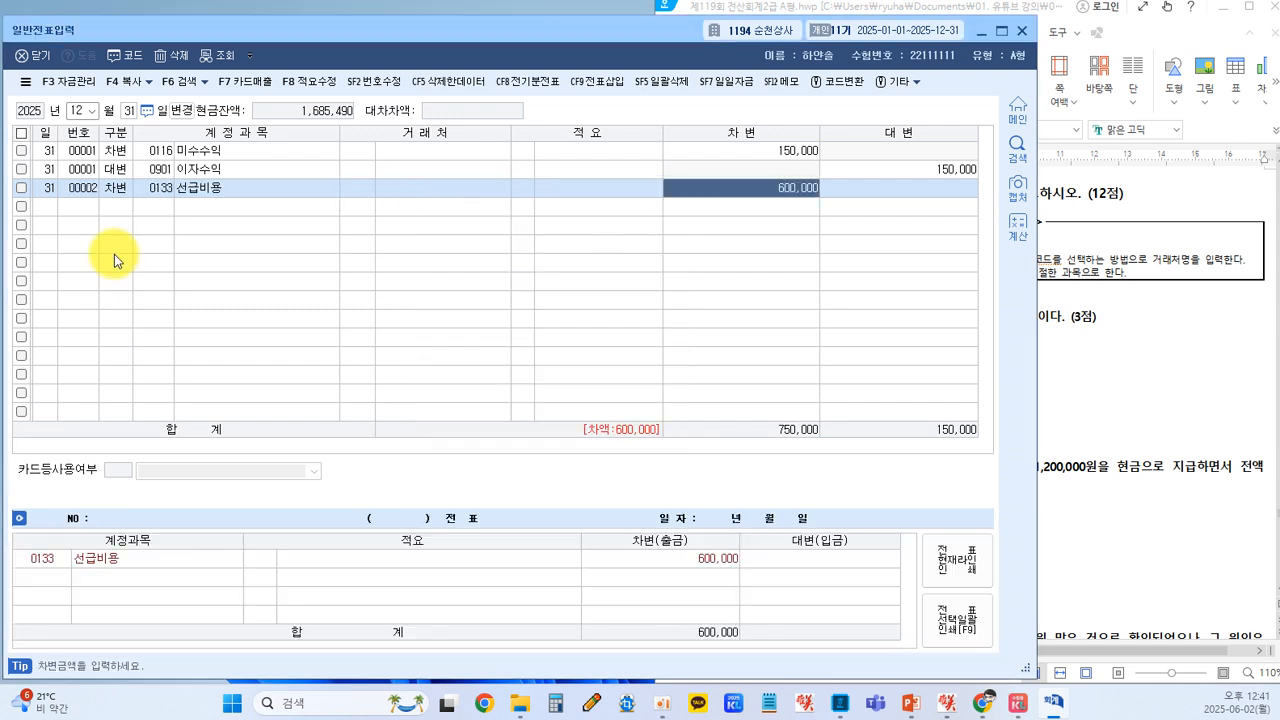
- Complete the voucher with a 600,000 credit to 보험료, using the selling and administrative account 0821 (판매관리비)
text(4)
key(Return)
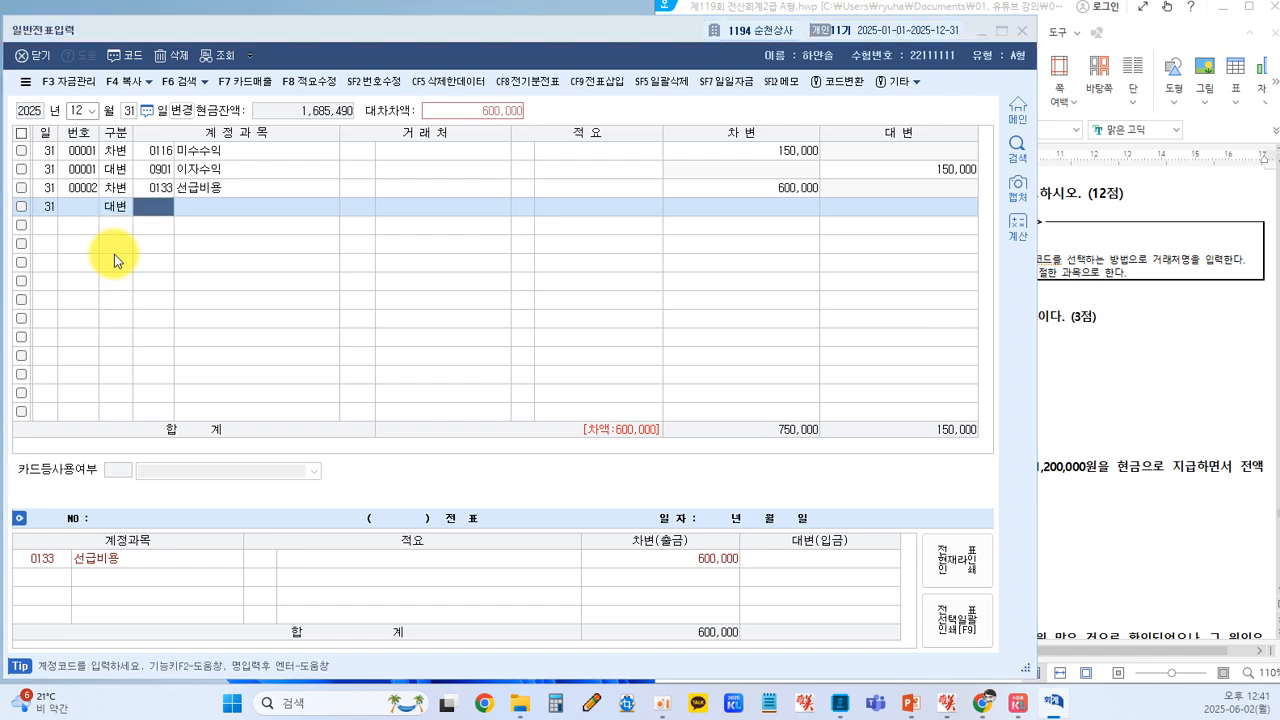
text(보험료)
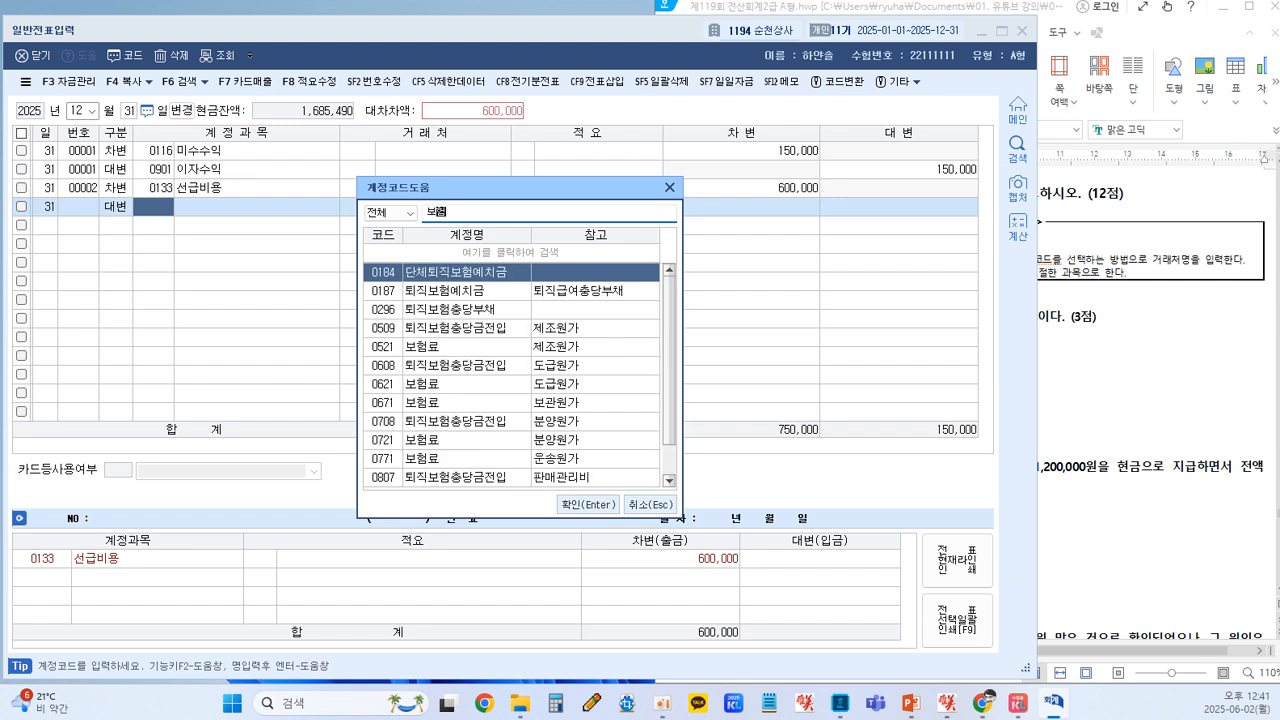
key(Down)
key(Down)
key(Down)
key(Down)
key(Down)
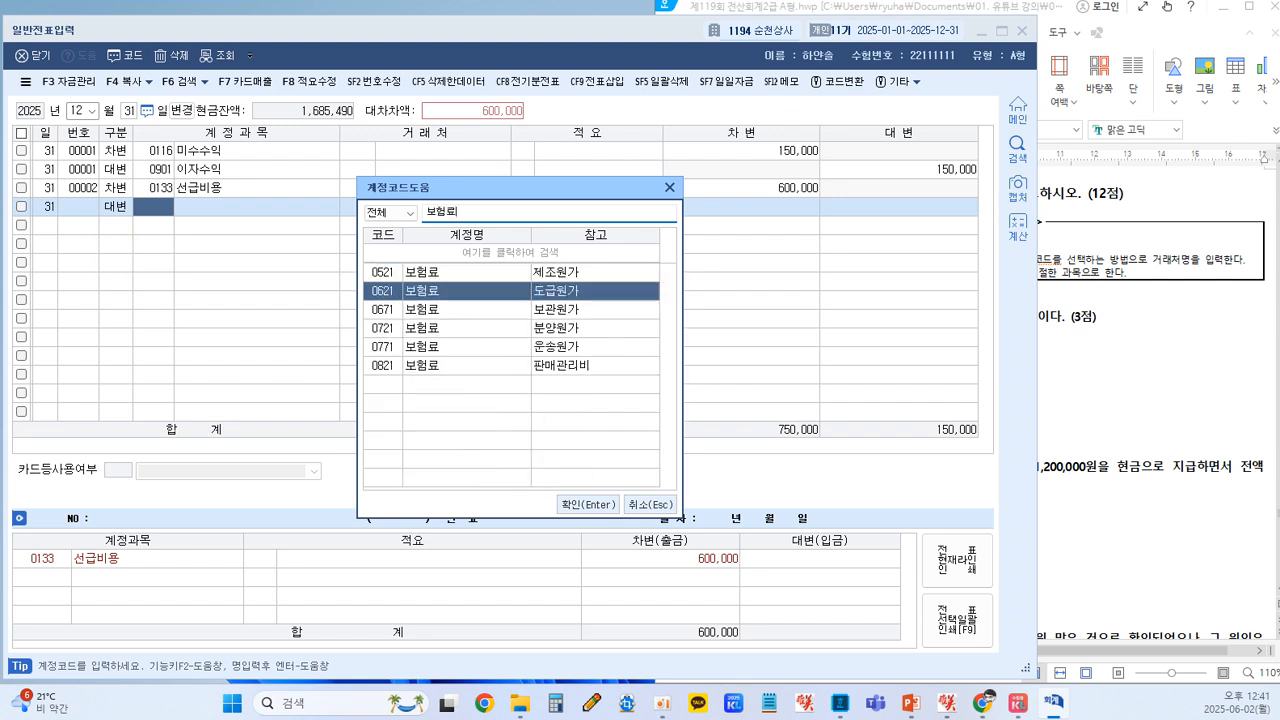
key(Return)
key(Return)
key(Return)
key(Return)
key(Return)
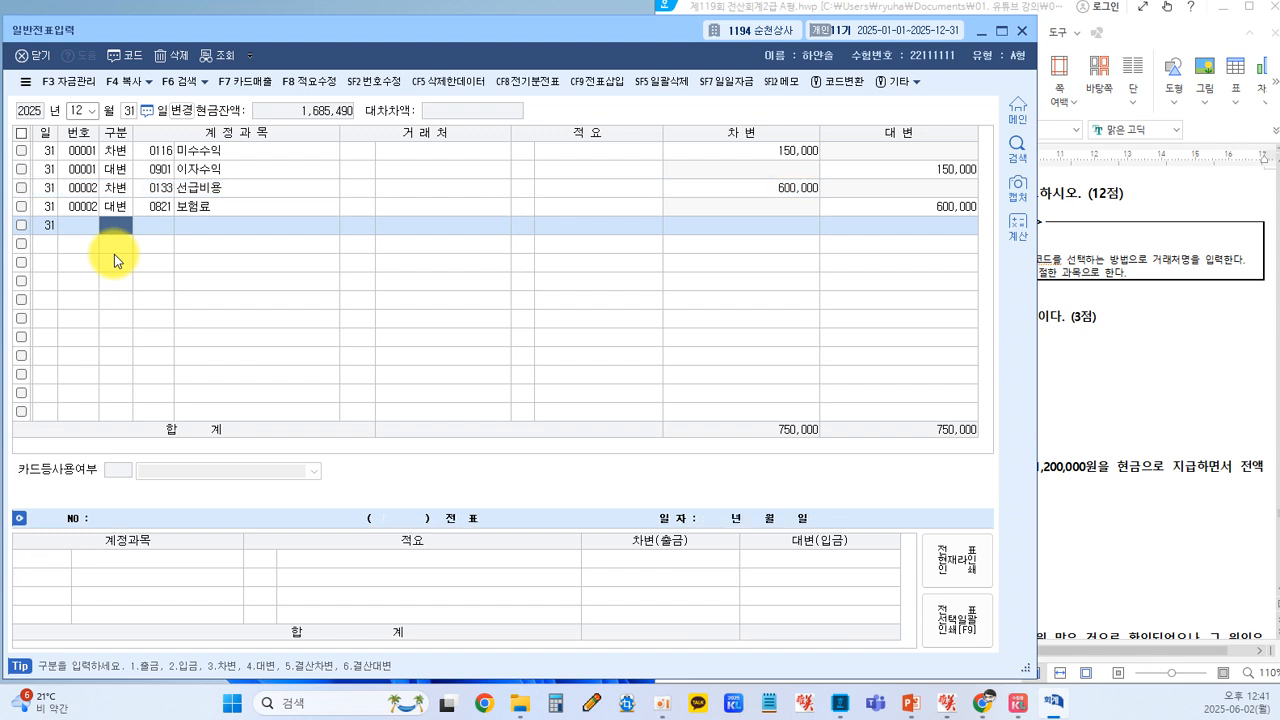
click(905, 206)
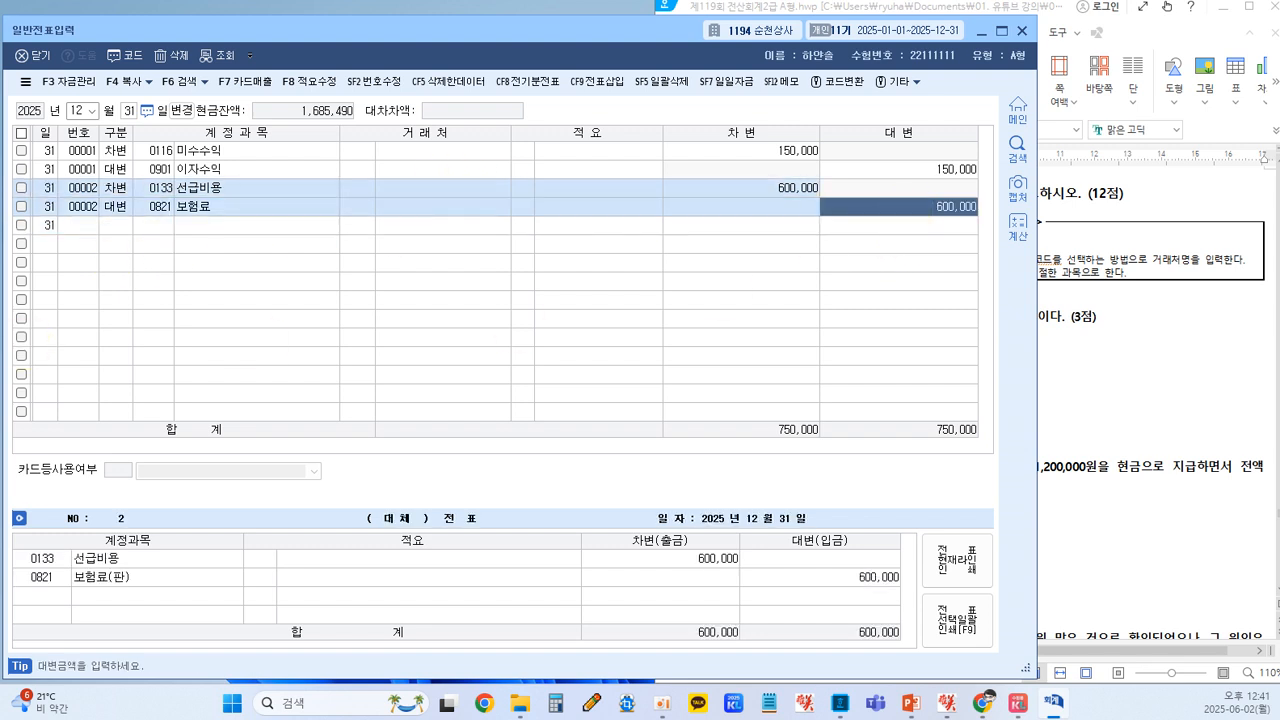
- In the exam document's question [3], box 장부상 현금 잔액 and 현금 실제액 with a > between them, and circle 50,000원
click(1063, 423)
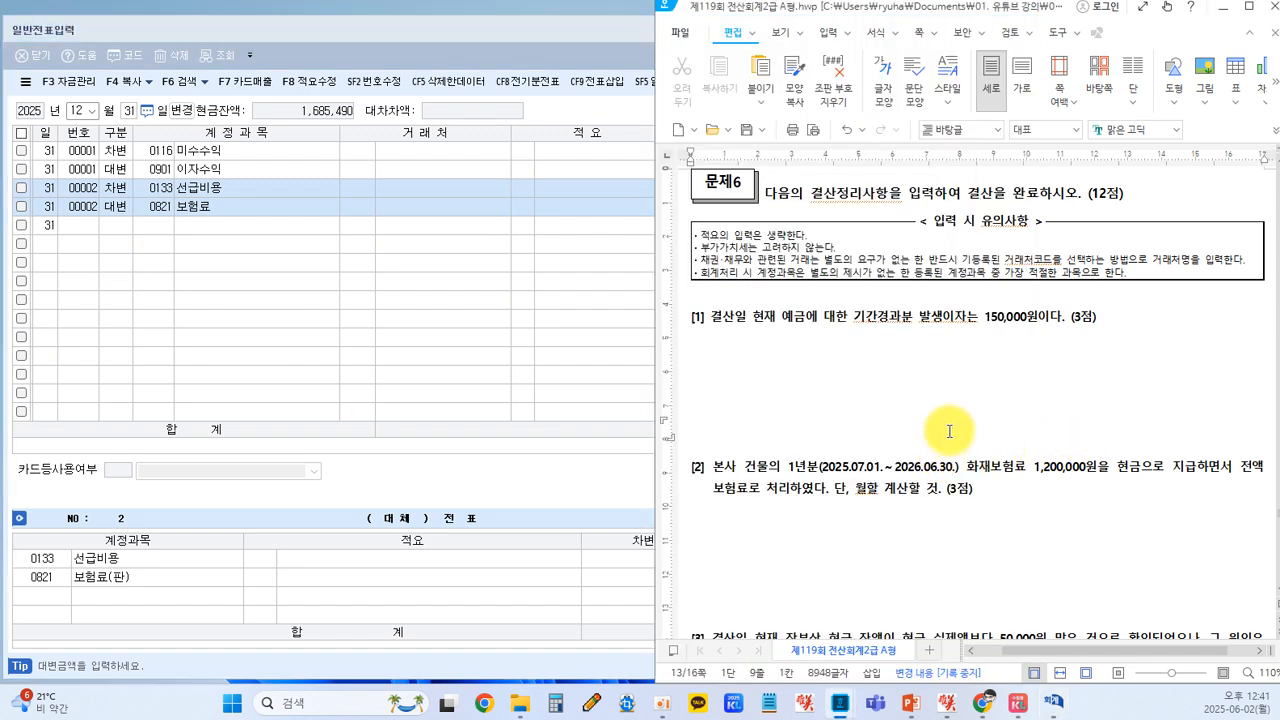
scroll(949, 431, down, 5)
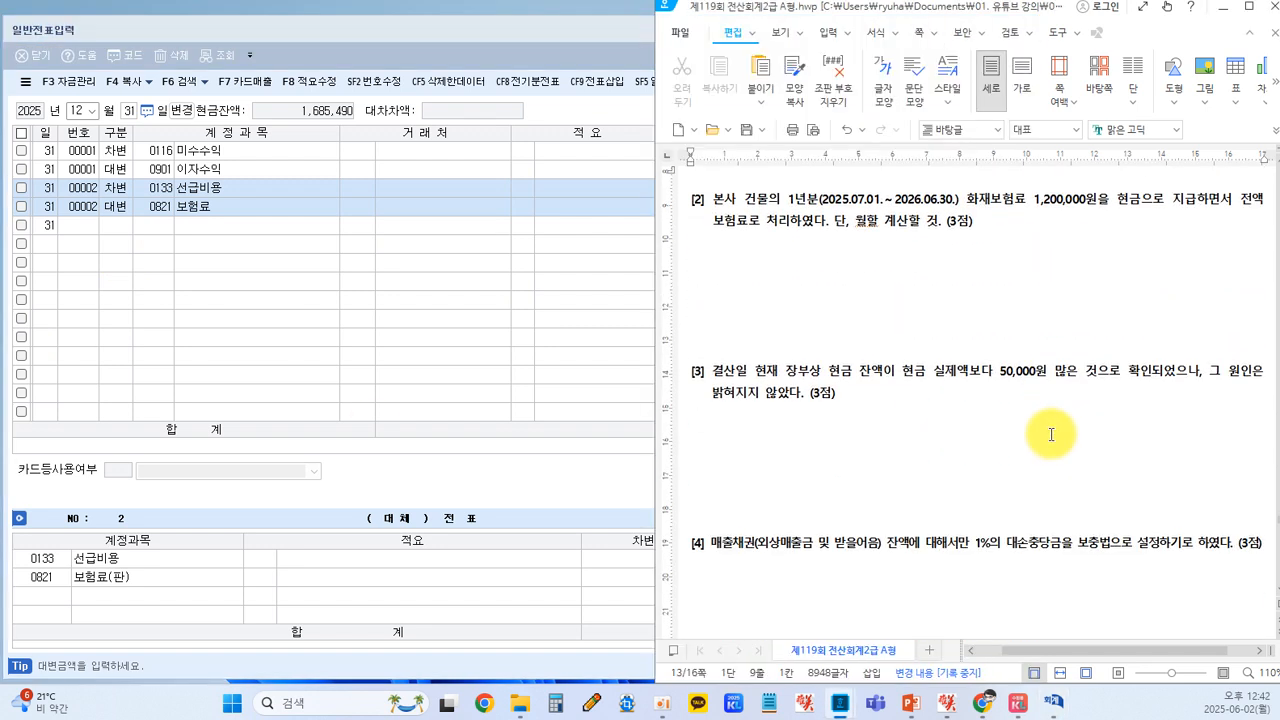
scroll(1051, 432, down, 1)
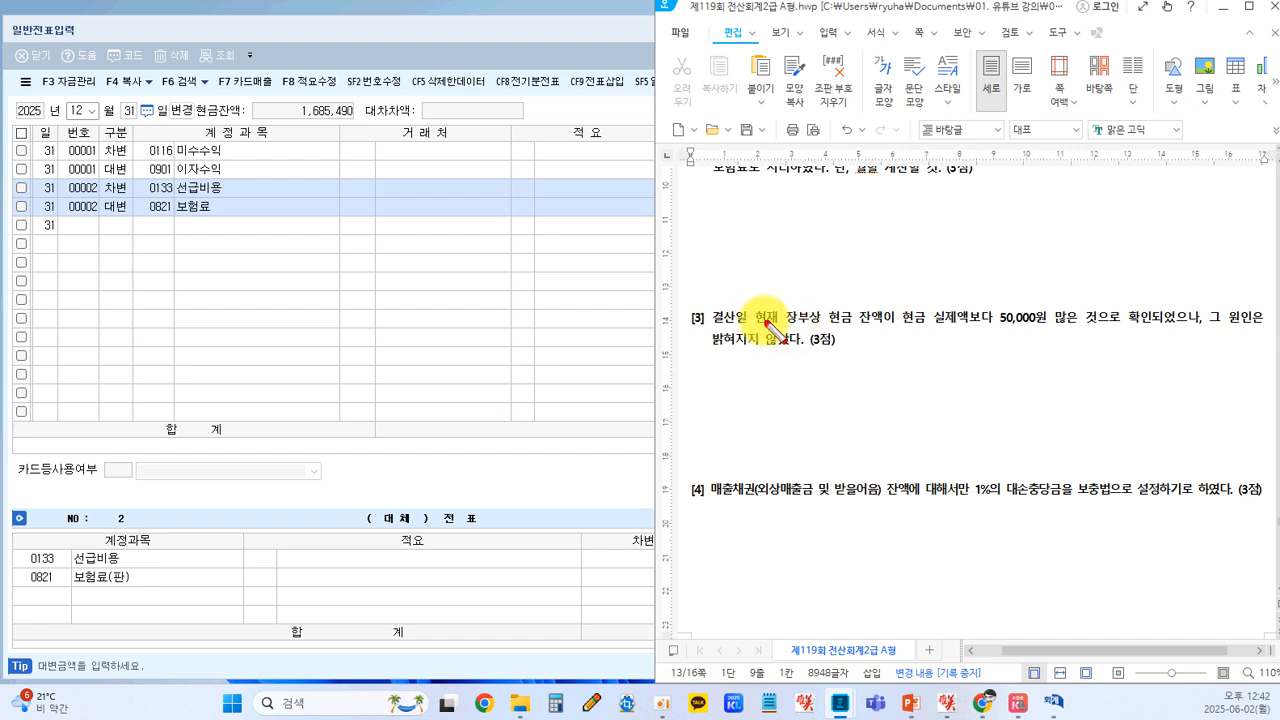
mouse_move(819, 305)
mouse_down()
mouse_move(885, 335)
mouse_move(978, 335)
mouse_move(889, 334)
mouse_move(793, 309)
mouse_move(887, 332)
mouse_move(969, 330)
mouse_up()
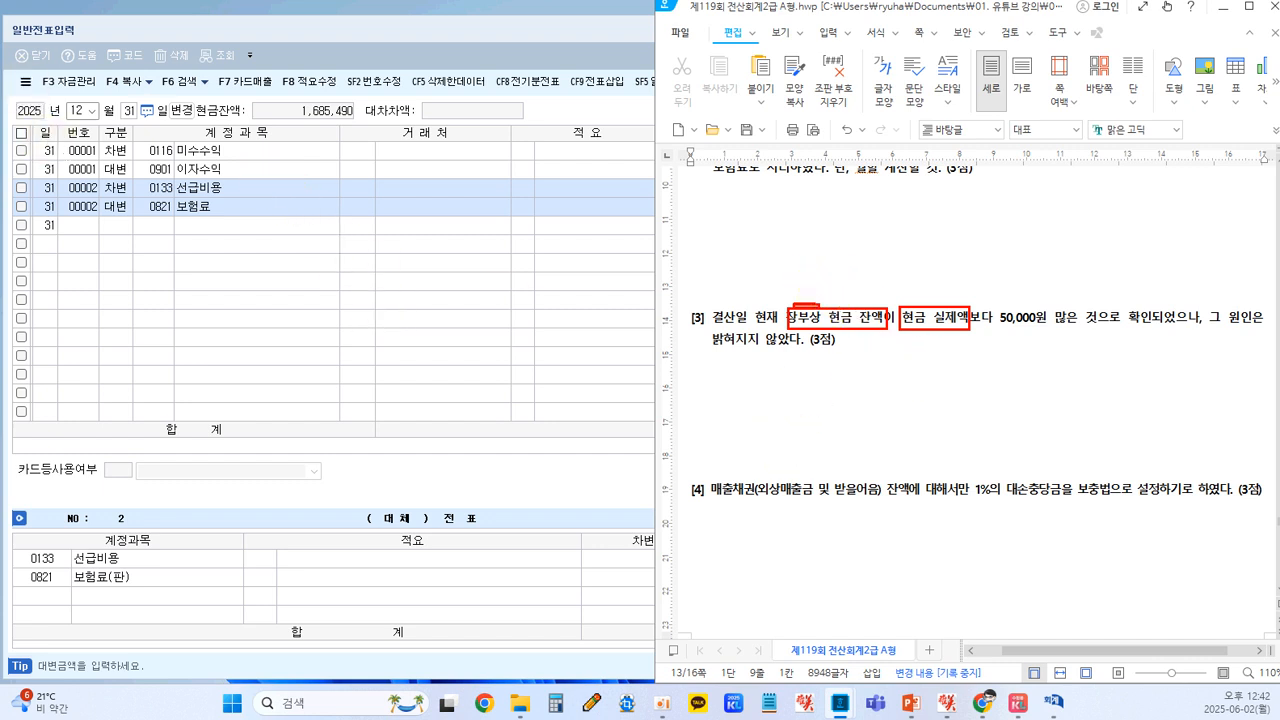
drag(873, 289, 888, 313)
drag(897, 320, 862, 350)
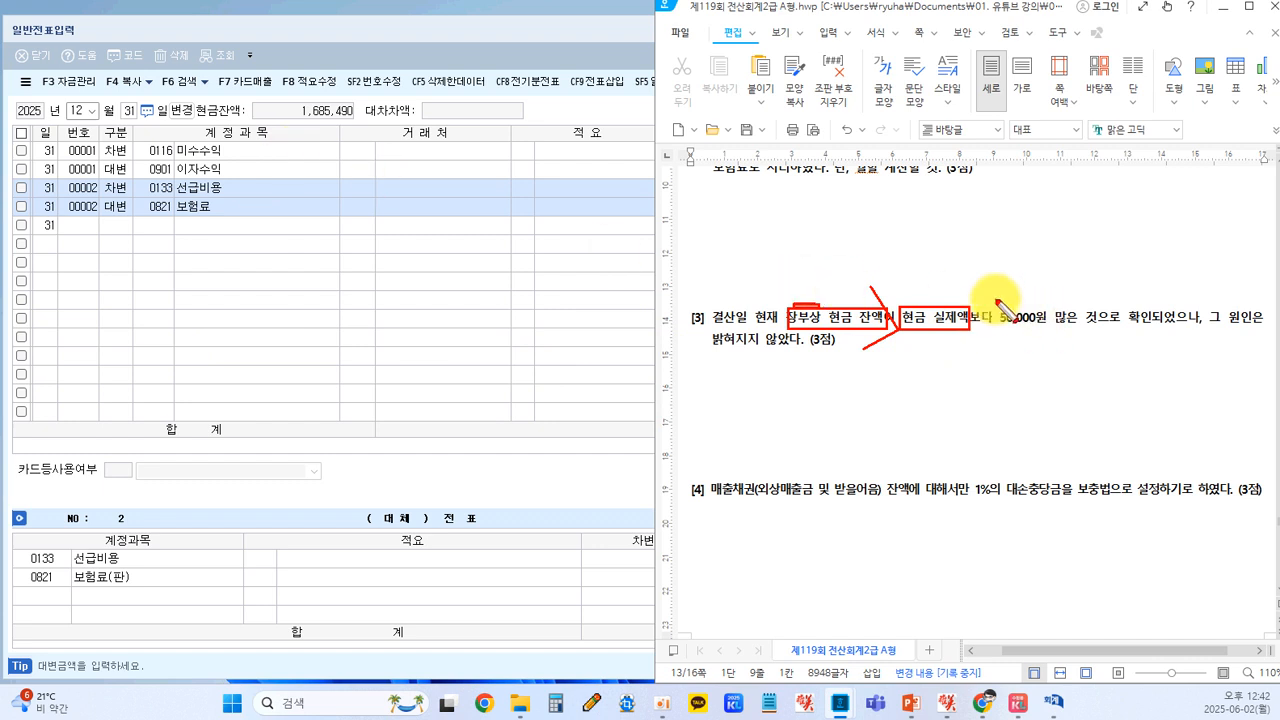
mouse_move(995, 312)
mouse_down()
mouse_move(1045, 340)
mouse_move(990, 318)
mouse_up()
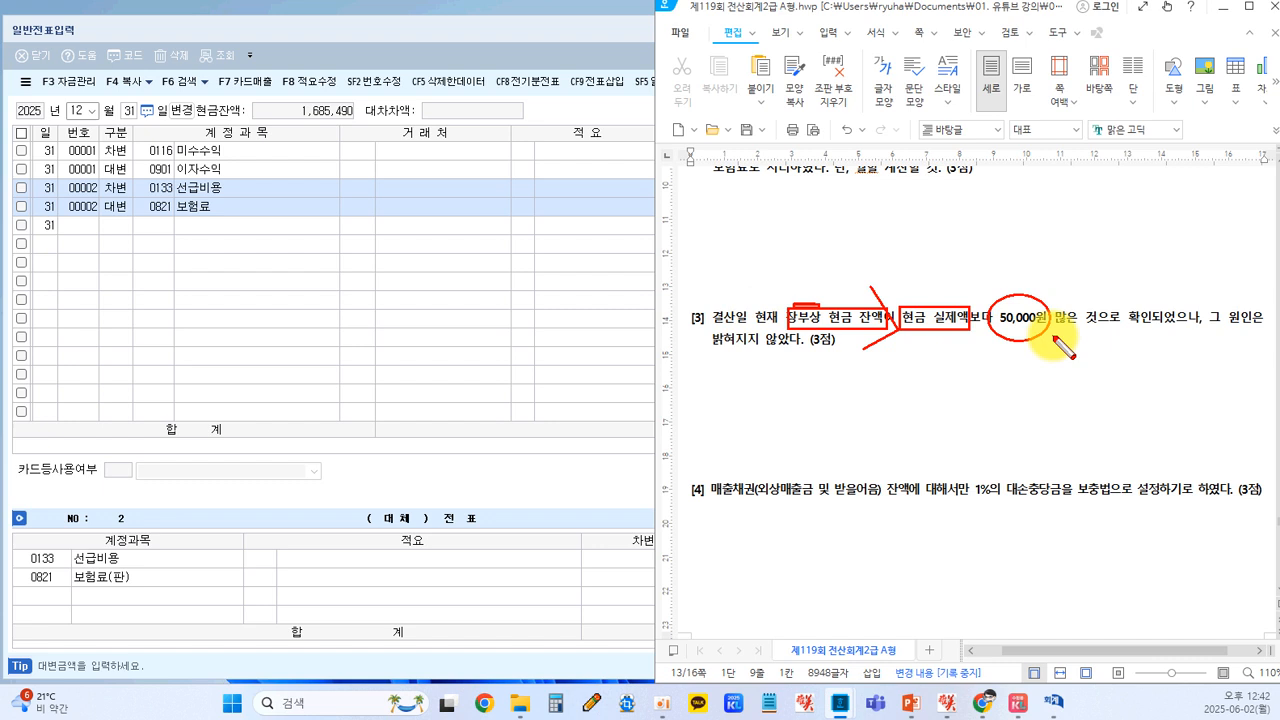
- Write the entry (차) 현금과부족 50,000 (대) 현금 50,000 below question [3], and box the 현금과부족 debit
click(998, 382)
text((대) 현금 50,000)
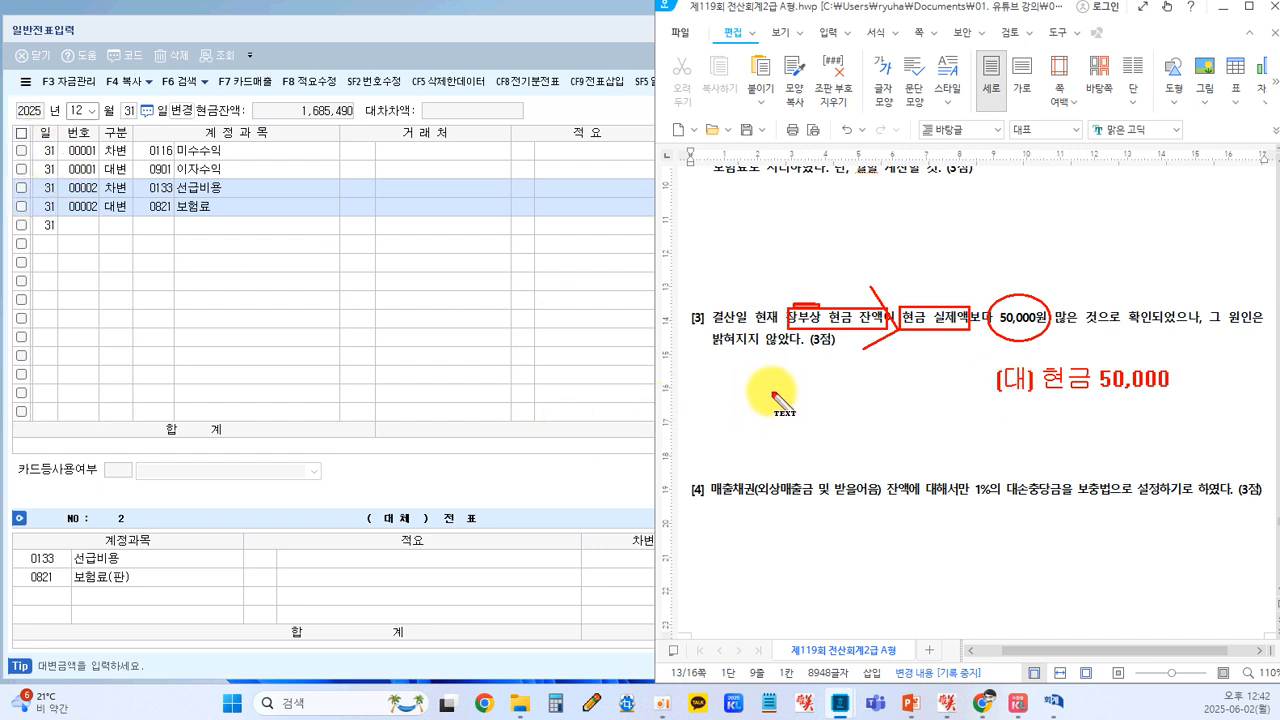
text((차)
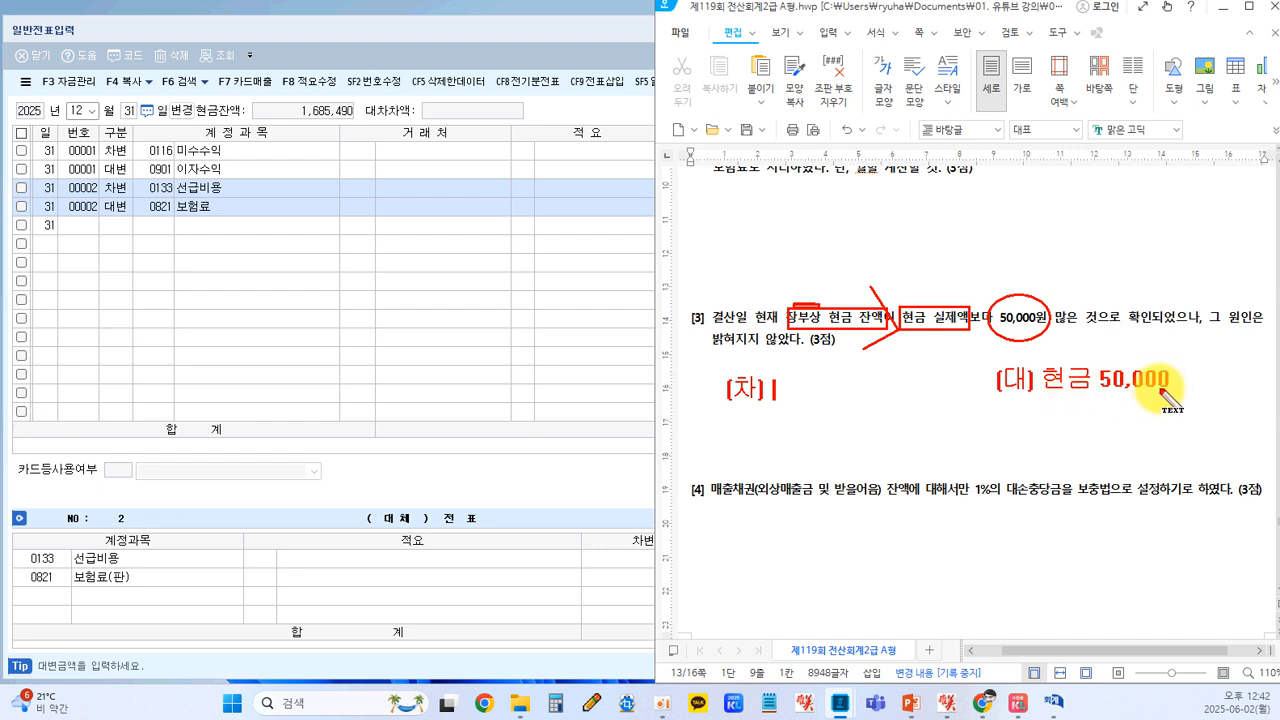
text(ㄴㄱㅡ)
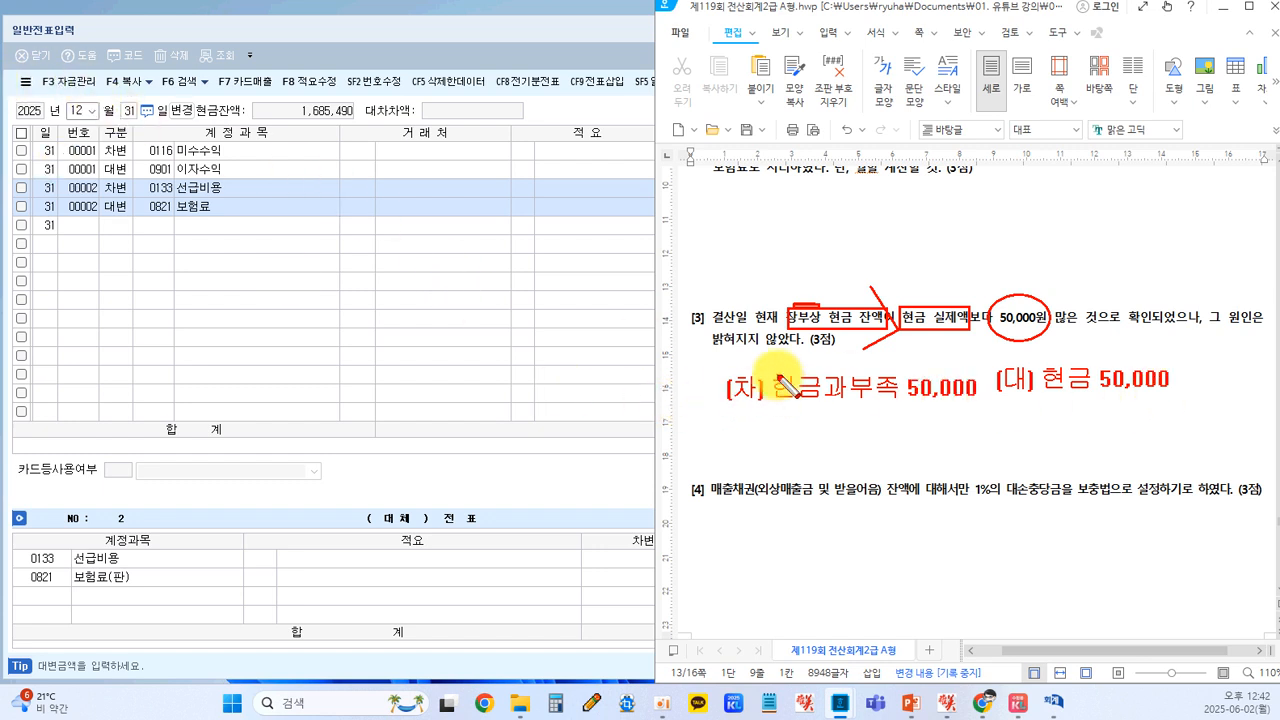
drag(775, 366, 988, 407)
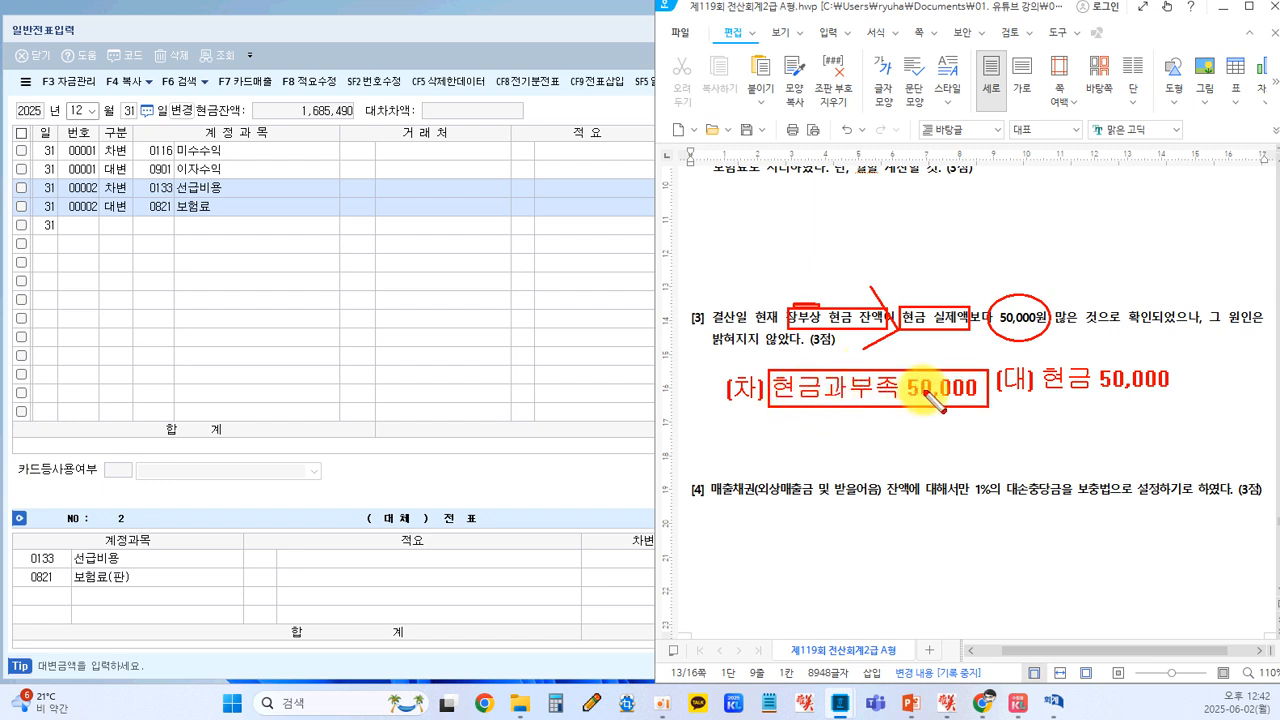
- Box 결산일 in question [3], strike through the 현금과부족 debit in blue, and write 잡손실 50,000 beneath it
drag(703, 304, 753, 330)
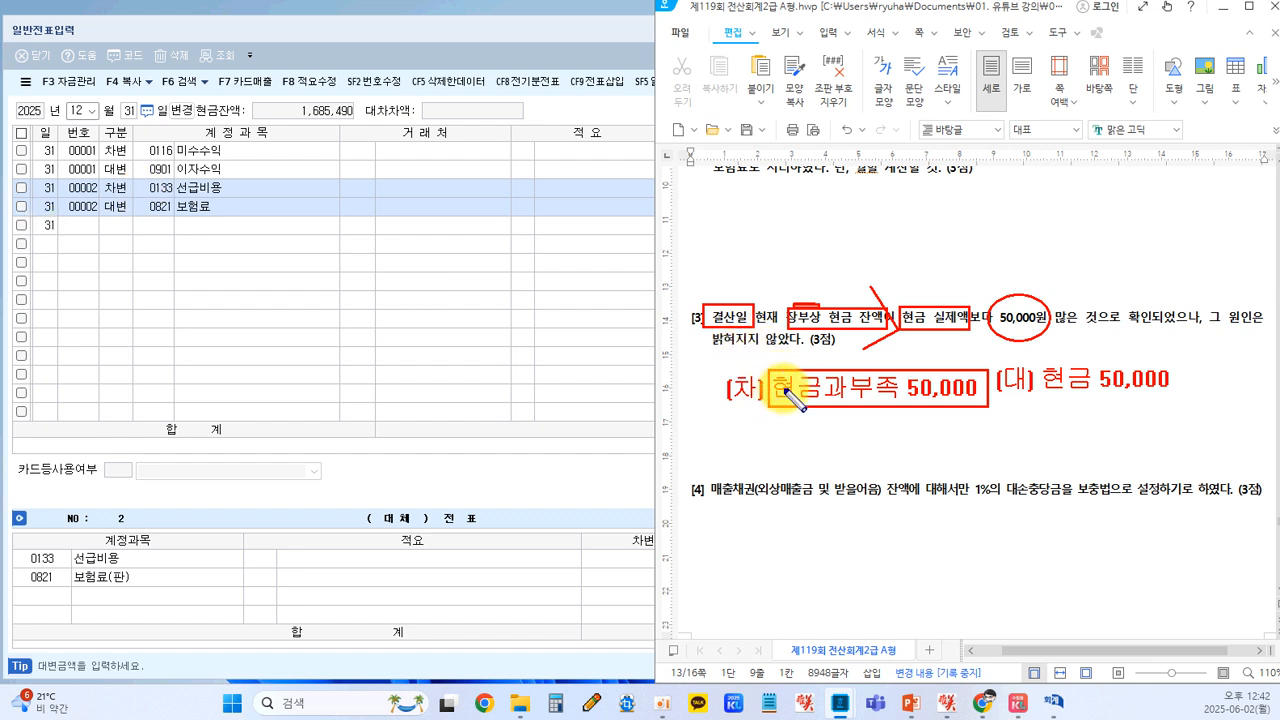
drag(976, 386, 784, 386)
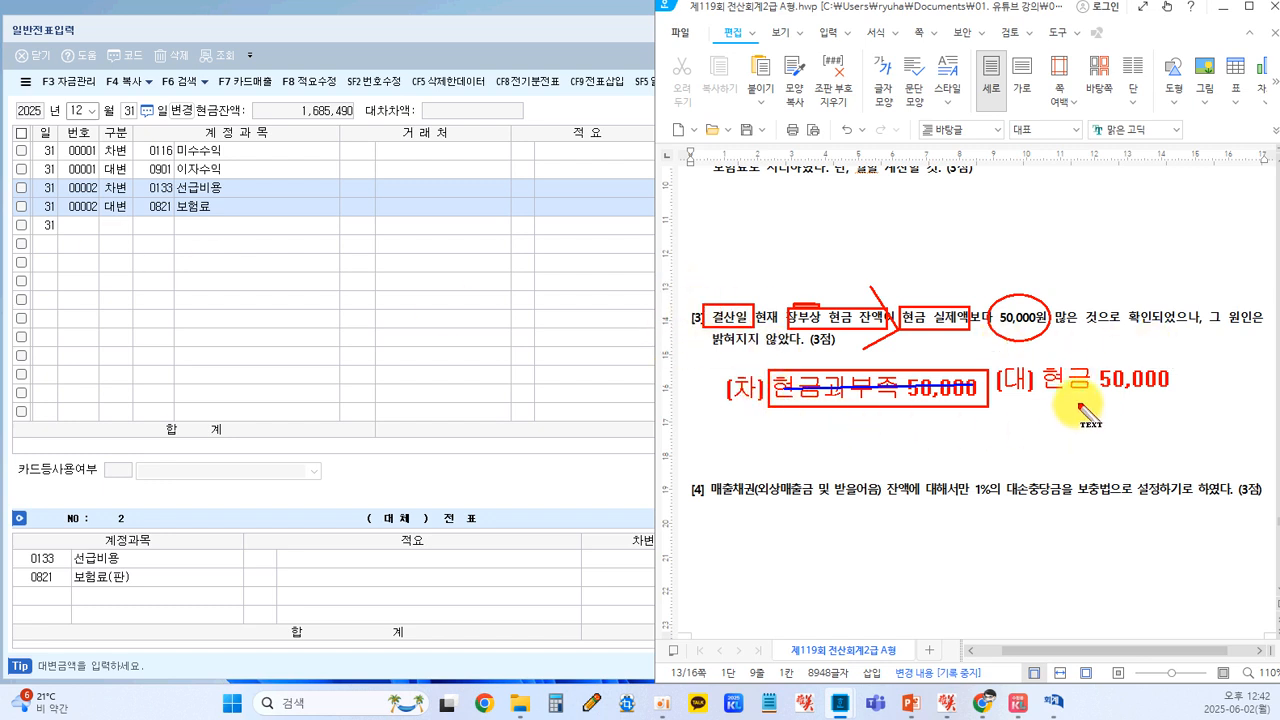
drag(789, 416, 789, 434)
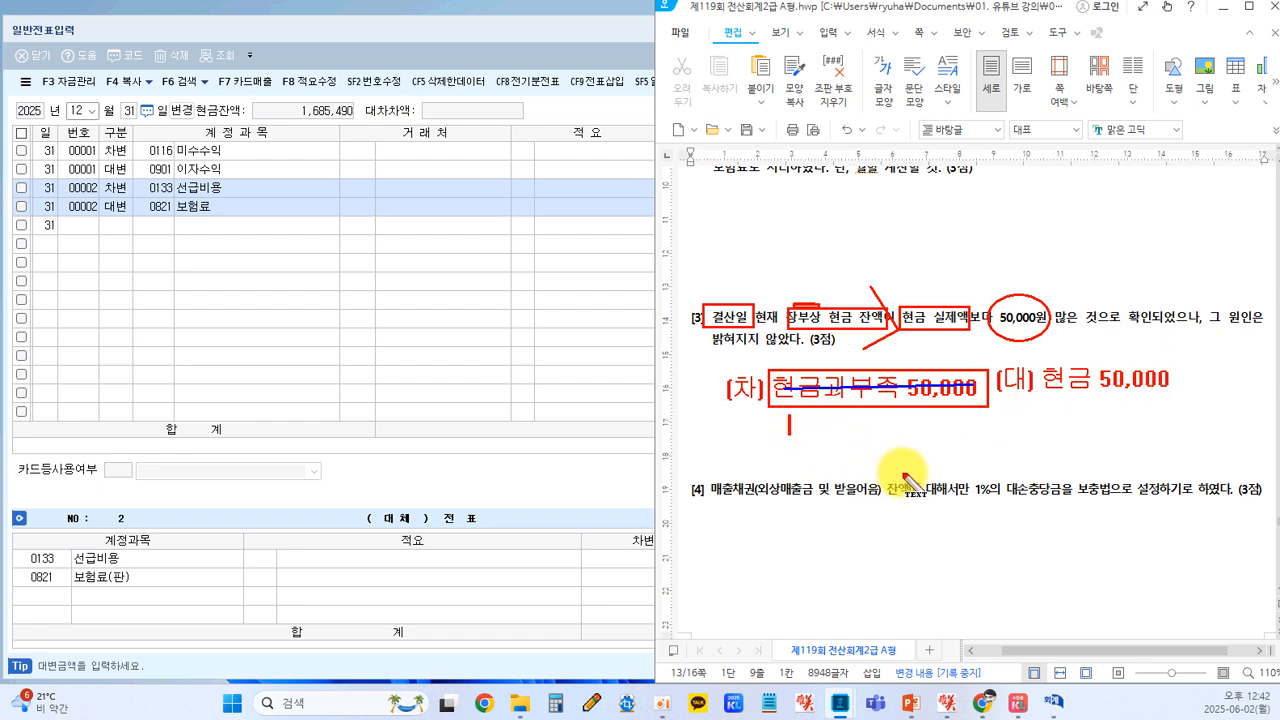
text(잡소)
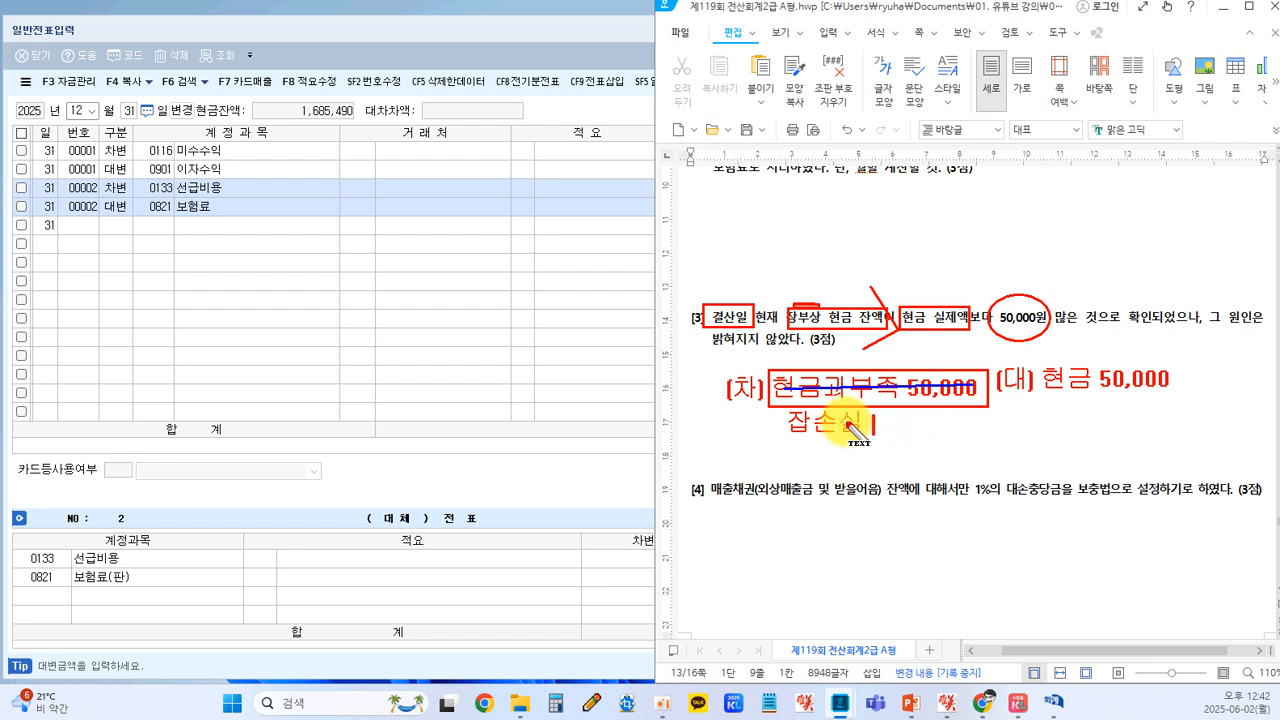
text(50)
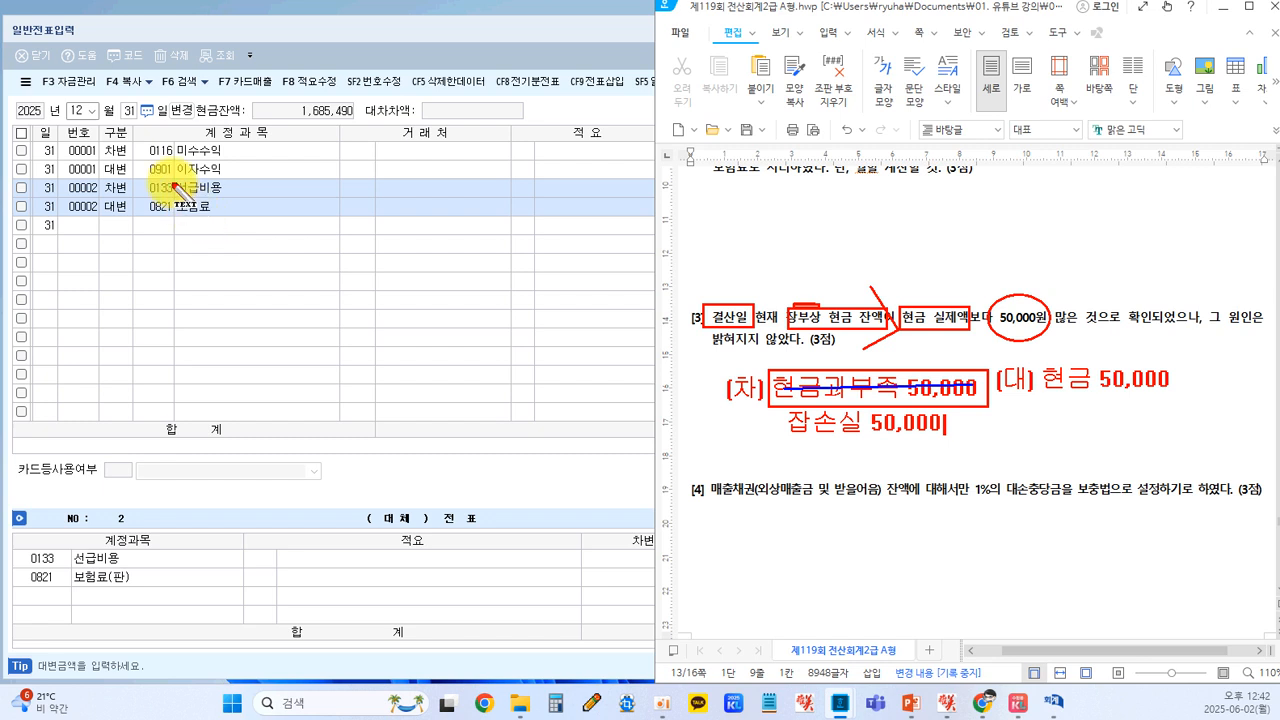
key(Escape)
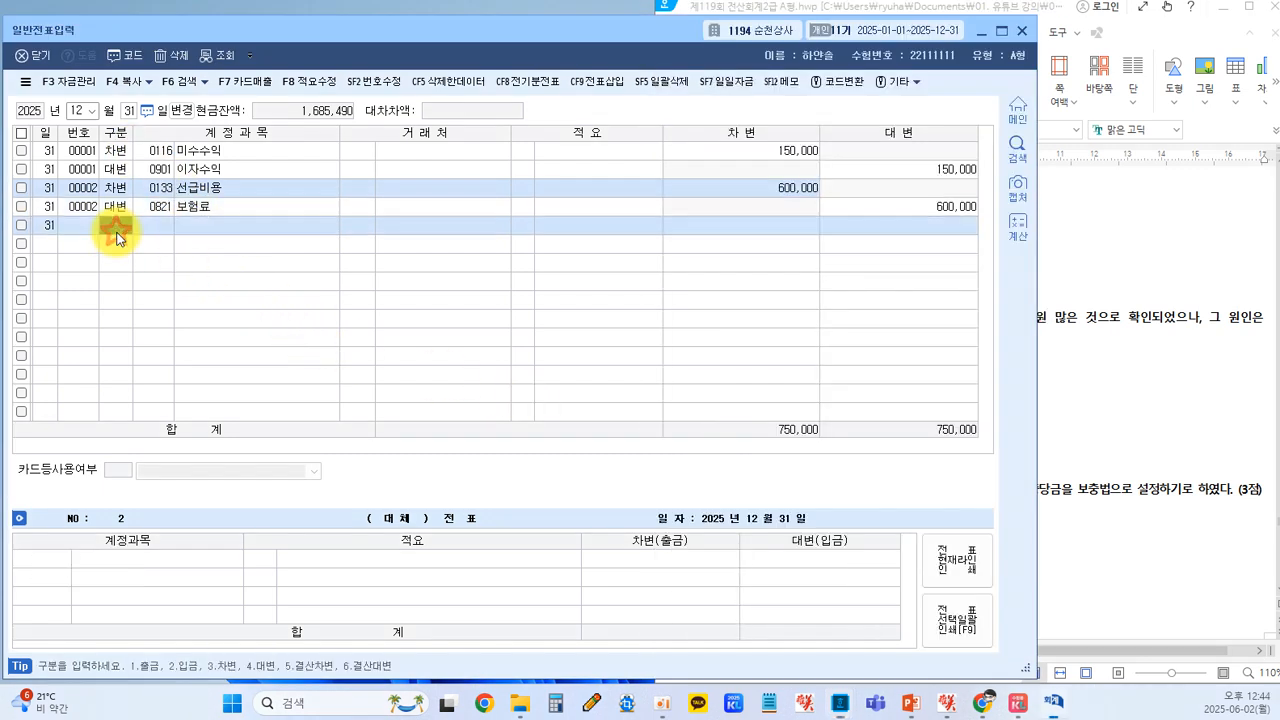
- Back in the general voucher, add a December 31 debit line for 잡손실 (0980) with an amount of 50,000
click(112, 228)
text(3)
key(Return)
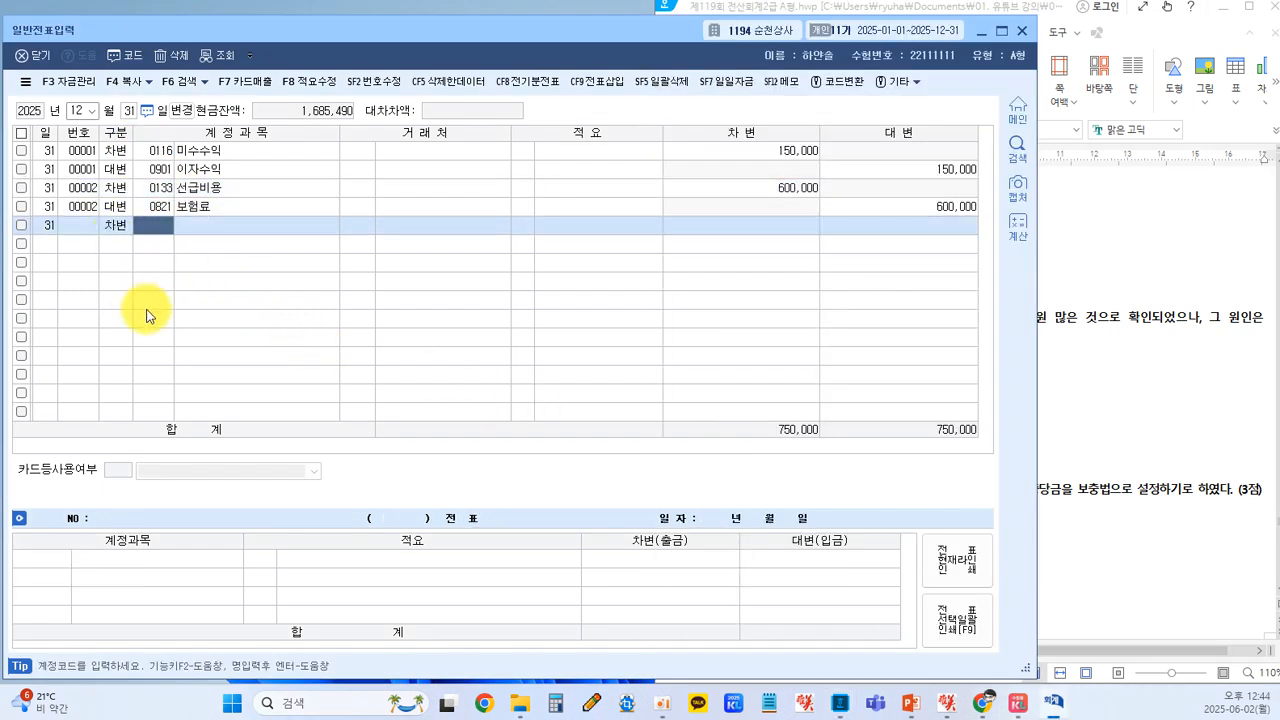
text(잡손실)
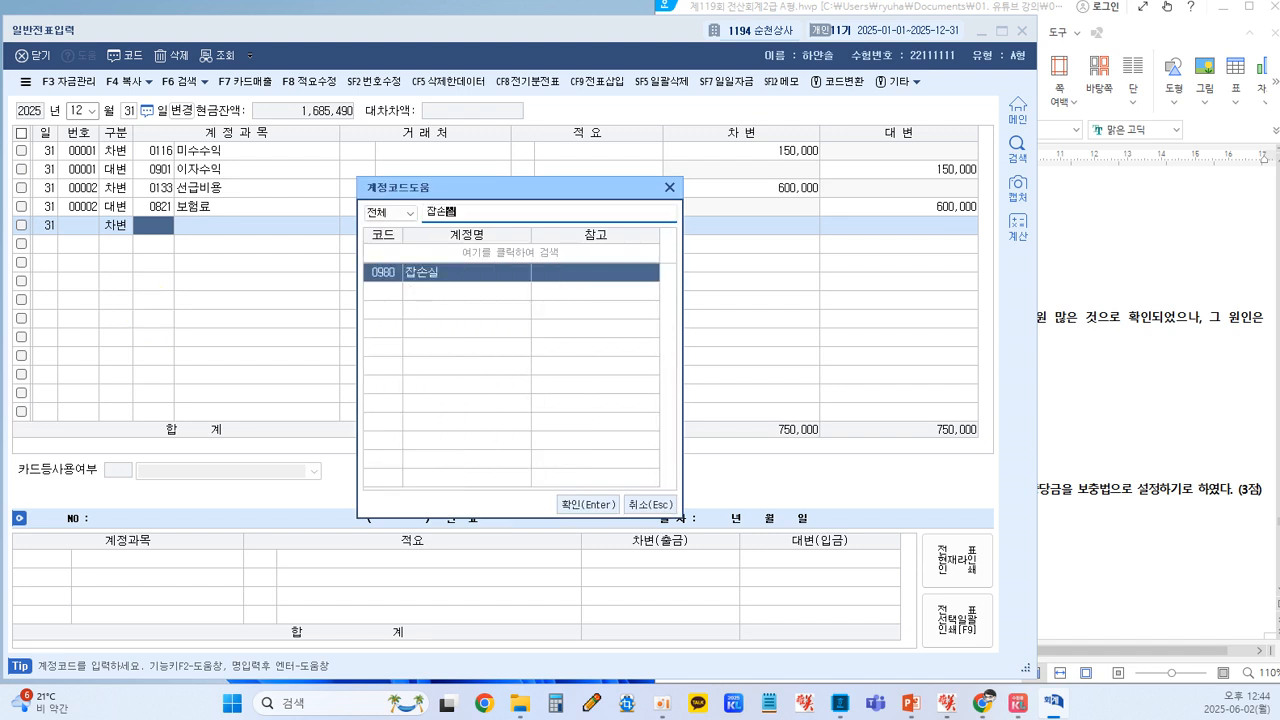
key(Return)
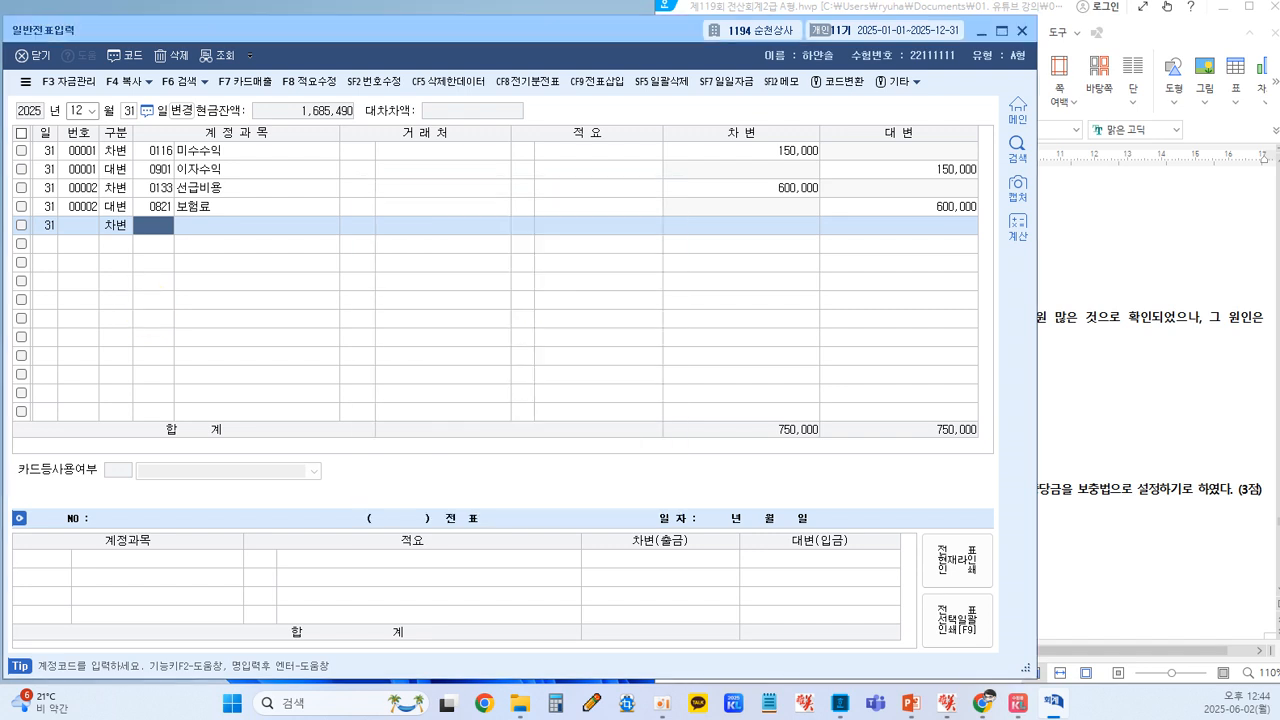
key(Return)
key(Return)
text(500000)
key(Return)
- Complete the 잡손실 voucher with a 50,000 credit to 현금, account code 101
text(4)
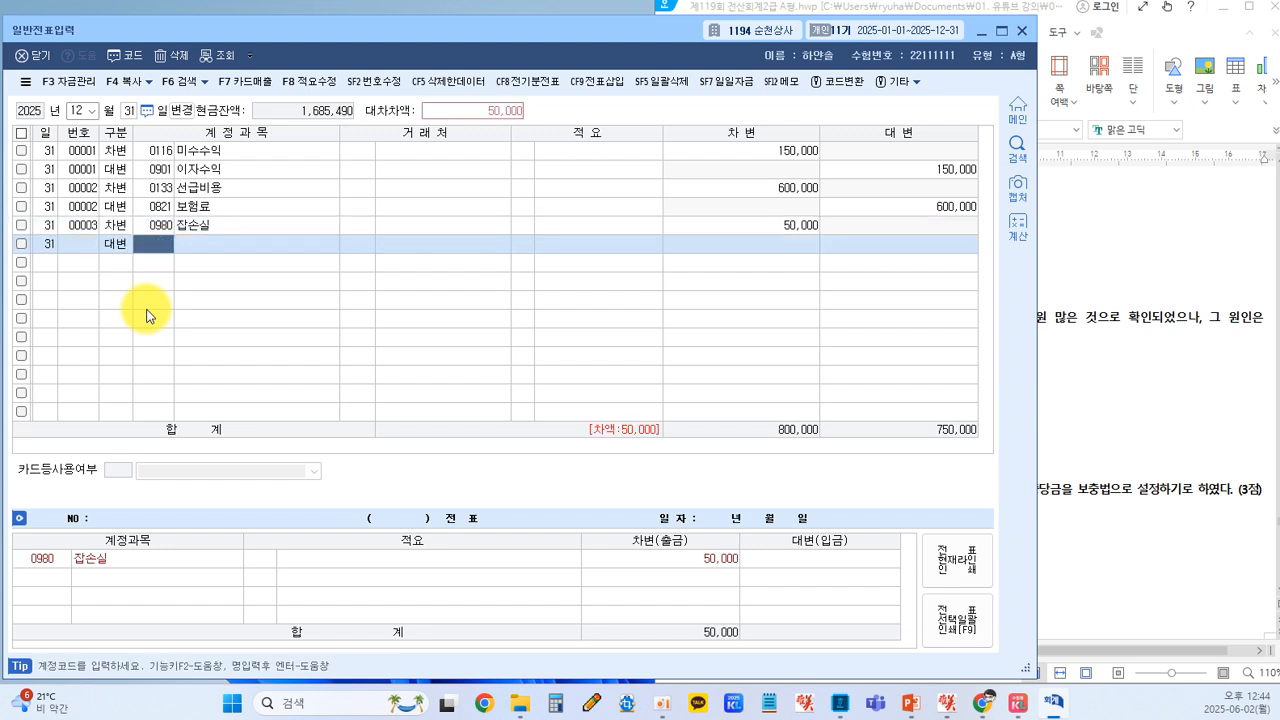
text(101)
key(Return)
key(Return)
key(Return)
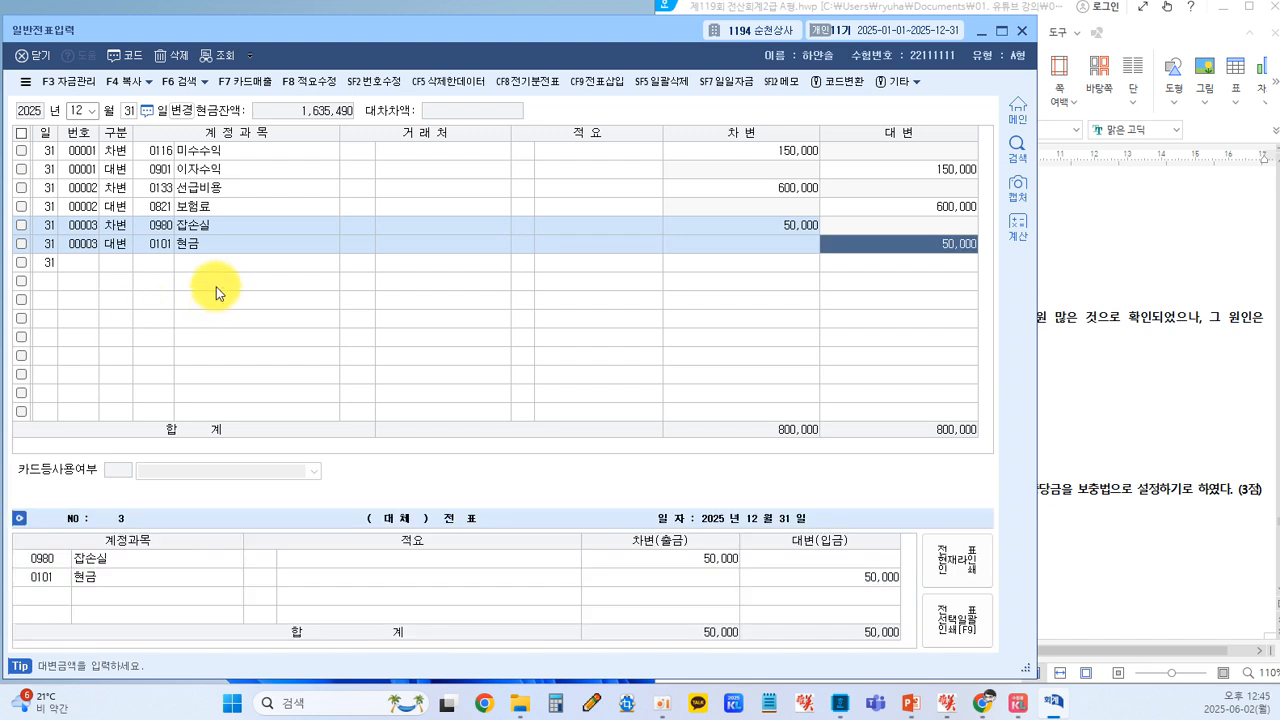
click(115, 230)
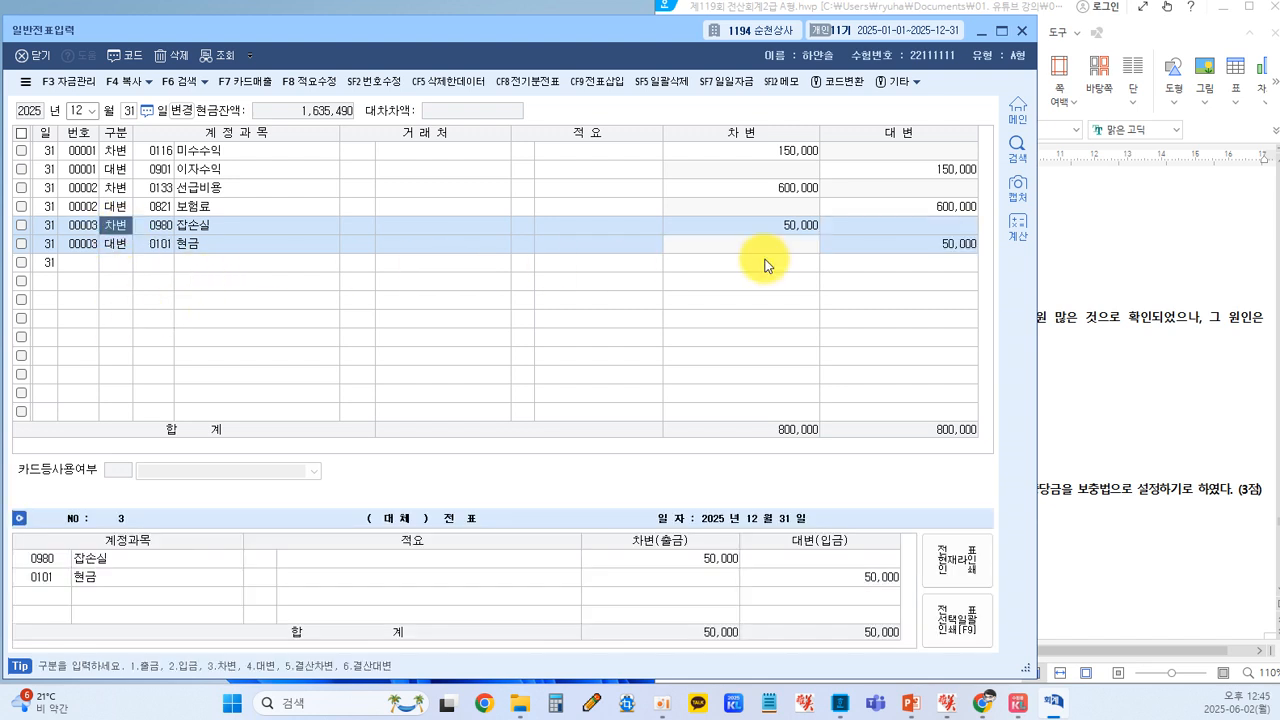
click(947, 248)
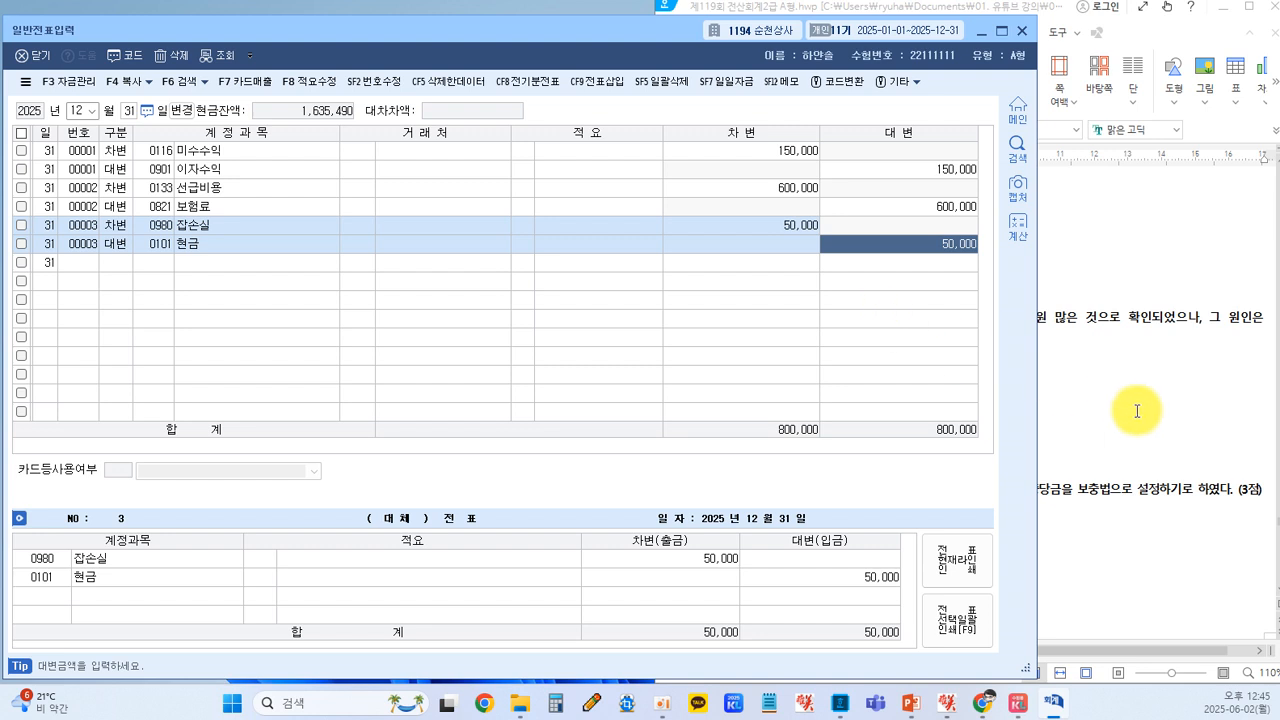
- In the exam document's question [4], box 매출채권(외상매출금 및 받을어음) and 보충법으로 설정, and clear the markings
click(1105, 418)
scroll(860, 457, down, 3)
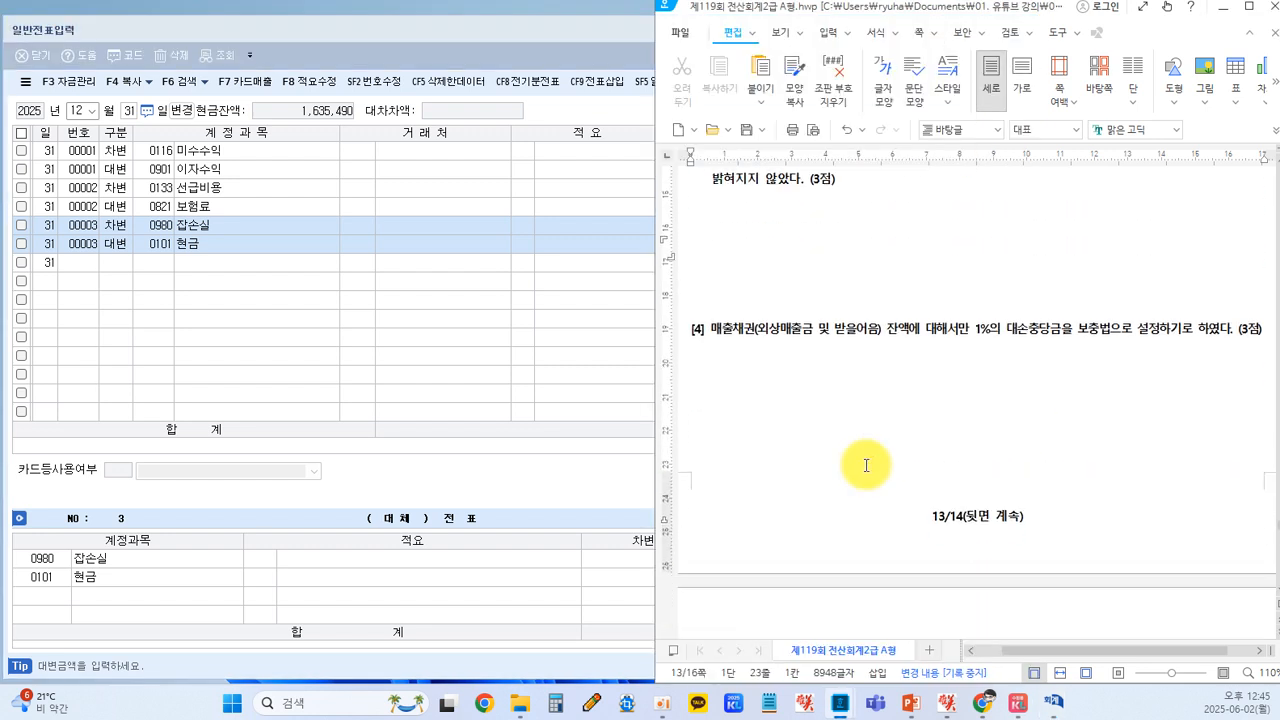
click(703, 391)
mouse_move(705, 320)
mouse_down()
mouse_move(791, 352)
mouse_move(888, 342)
mouse_up()
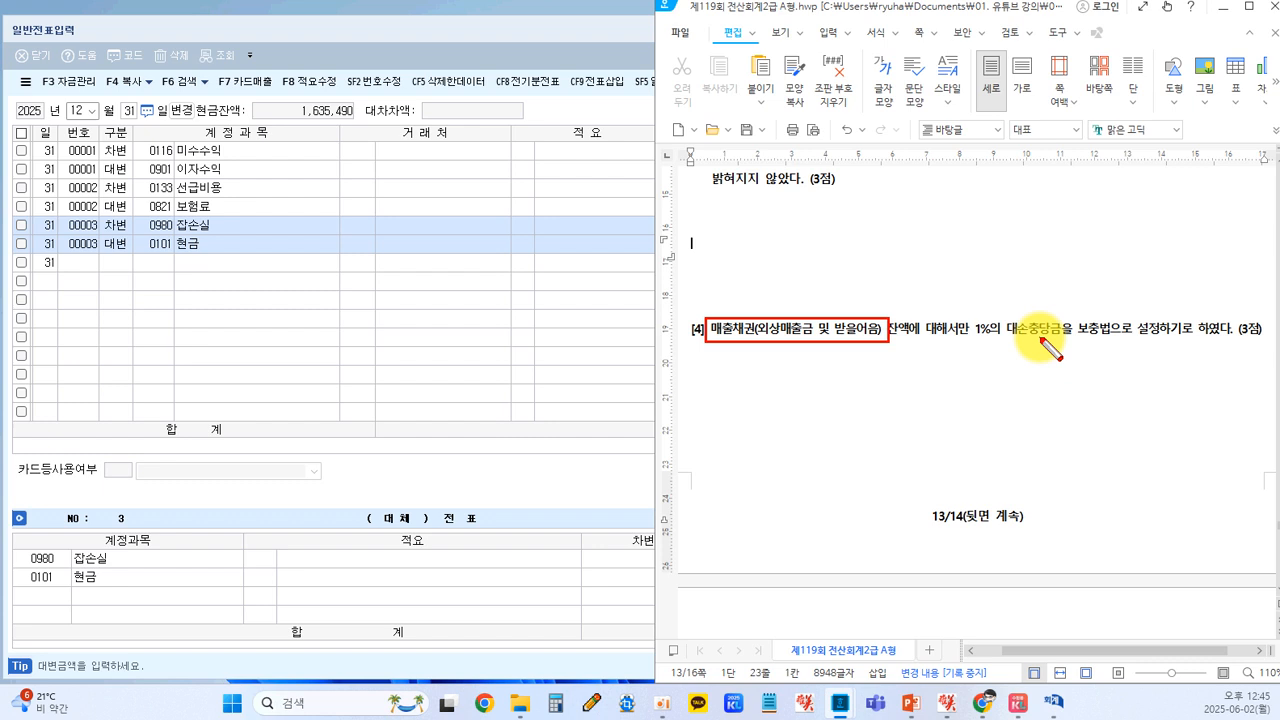
drag(1074, 319, 1158, 341)
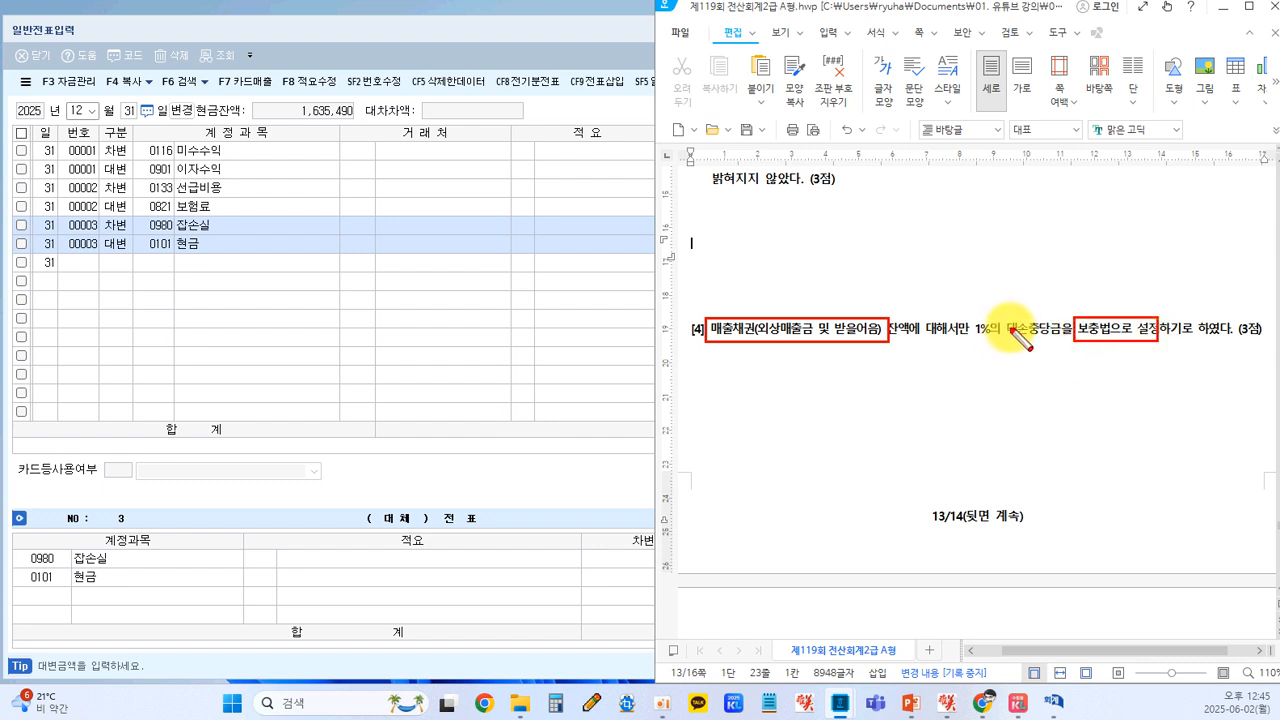
key(Escape)
scroll(837, 398, down, 1)
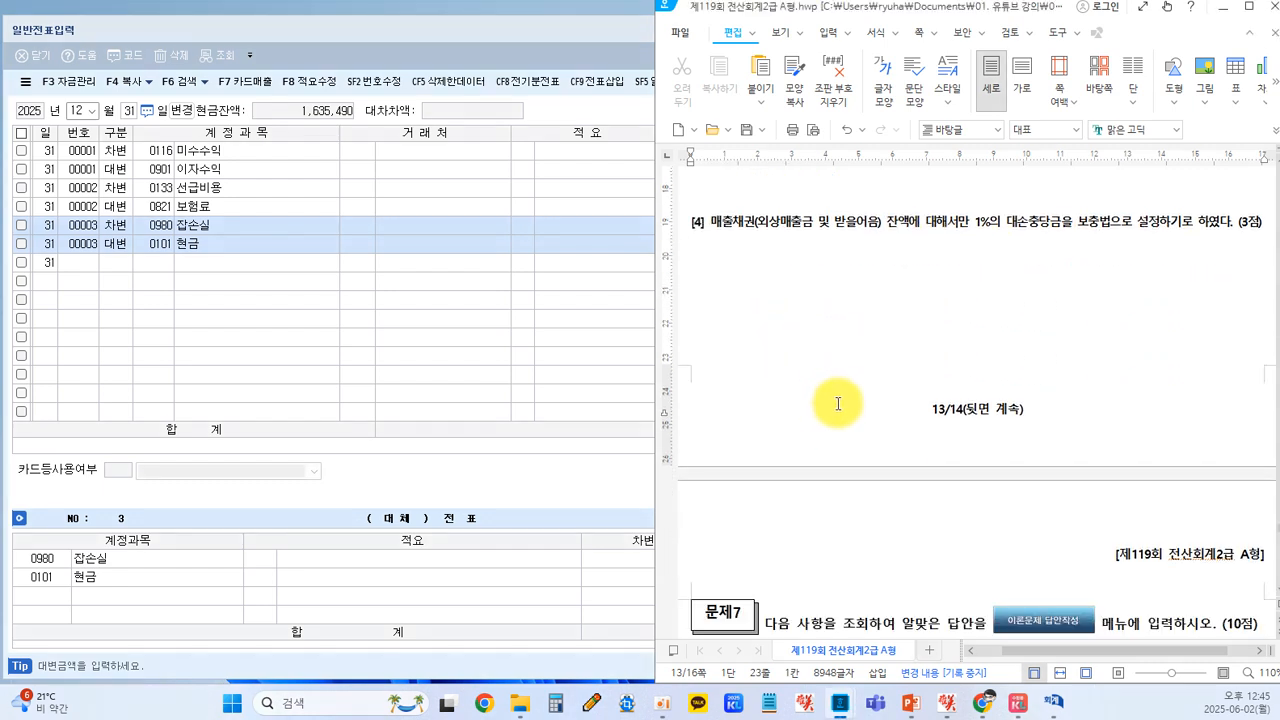
- Close the general voucher and open 결산자료입력 in KcLep
click(404, 368)
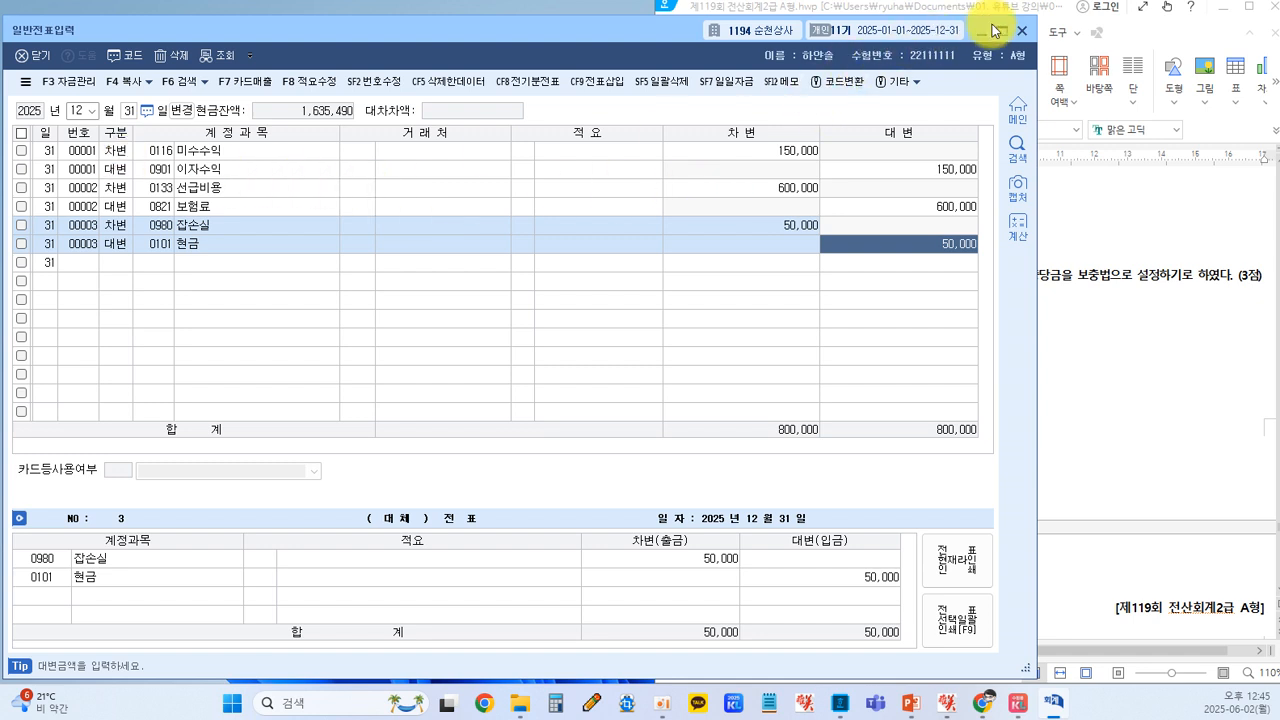
click(1024, 38)
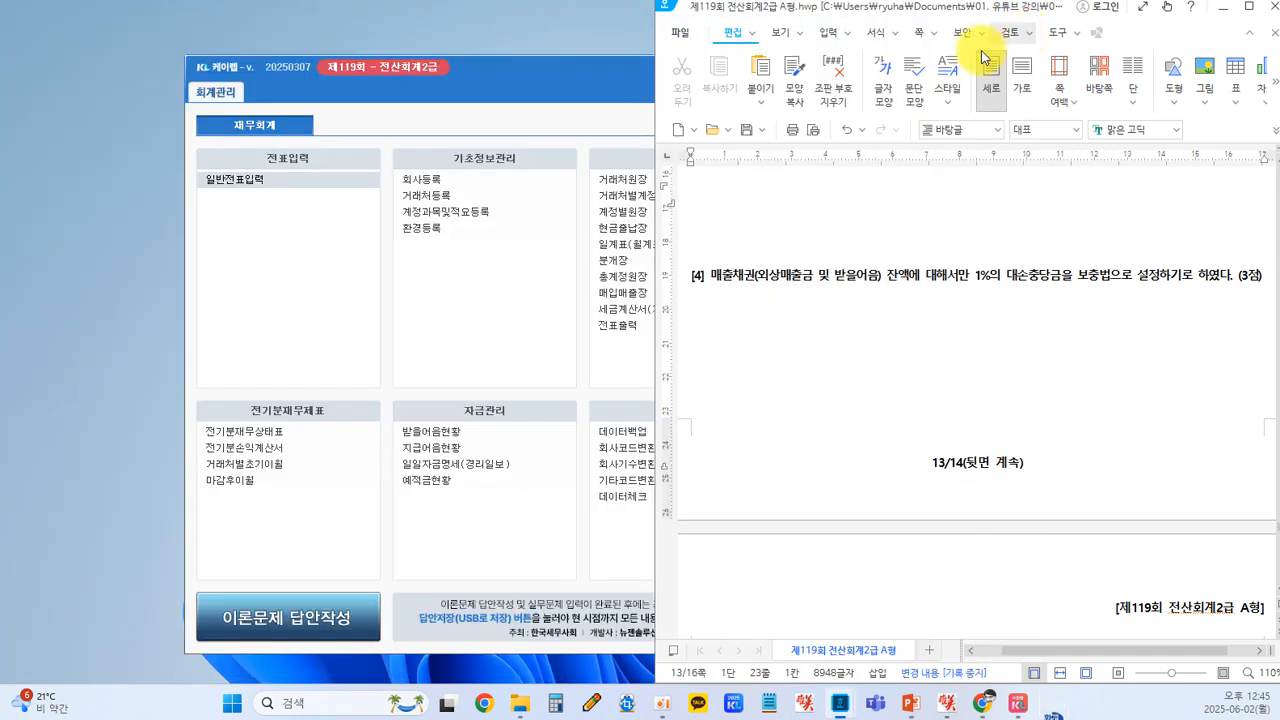
click(443, 312)
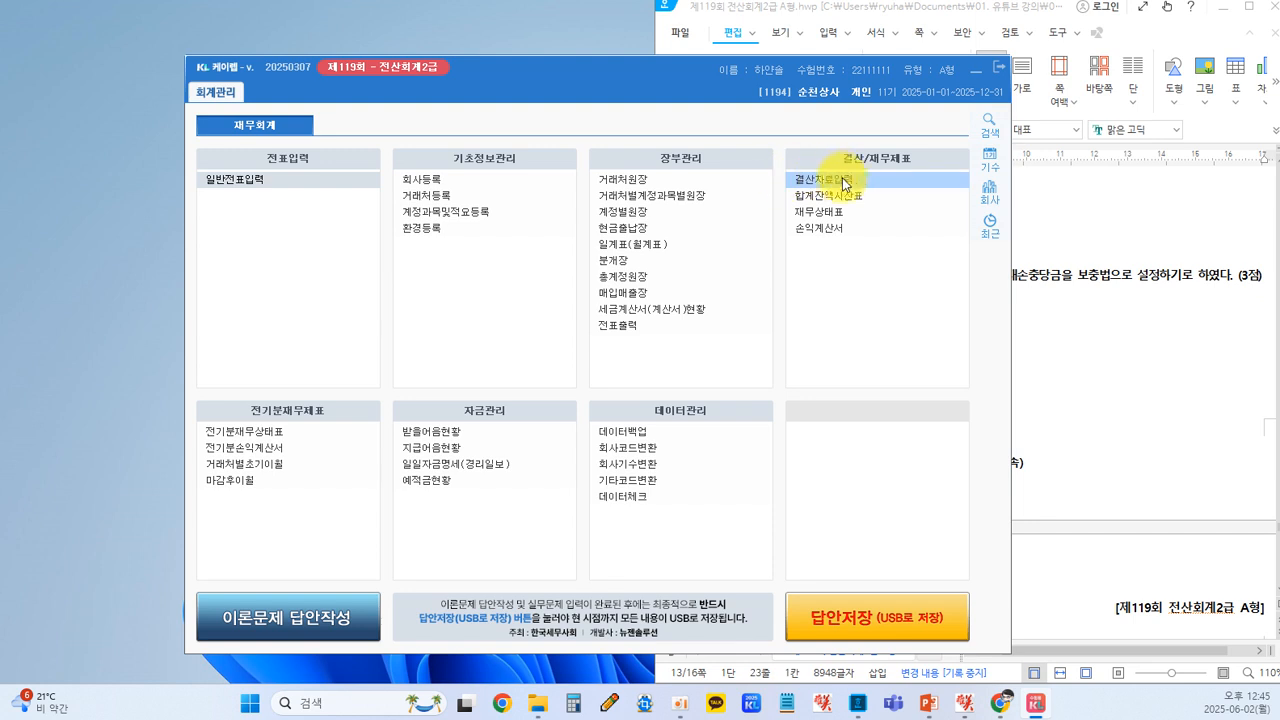
click(811, 188)
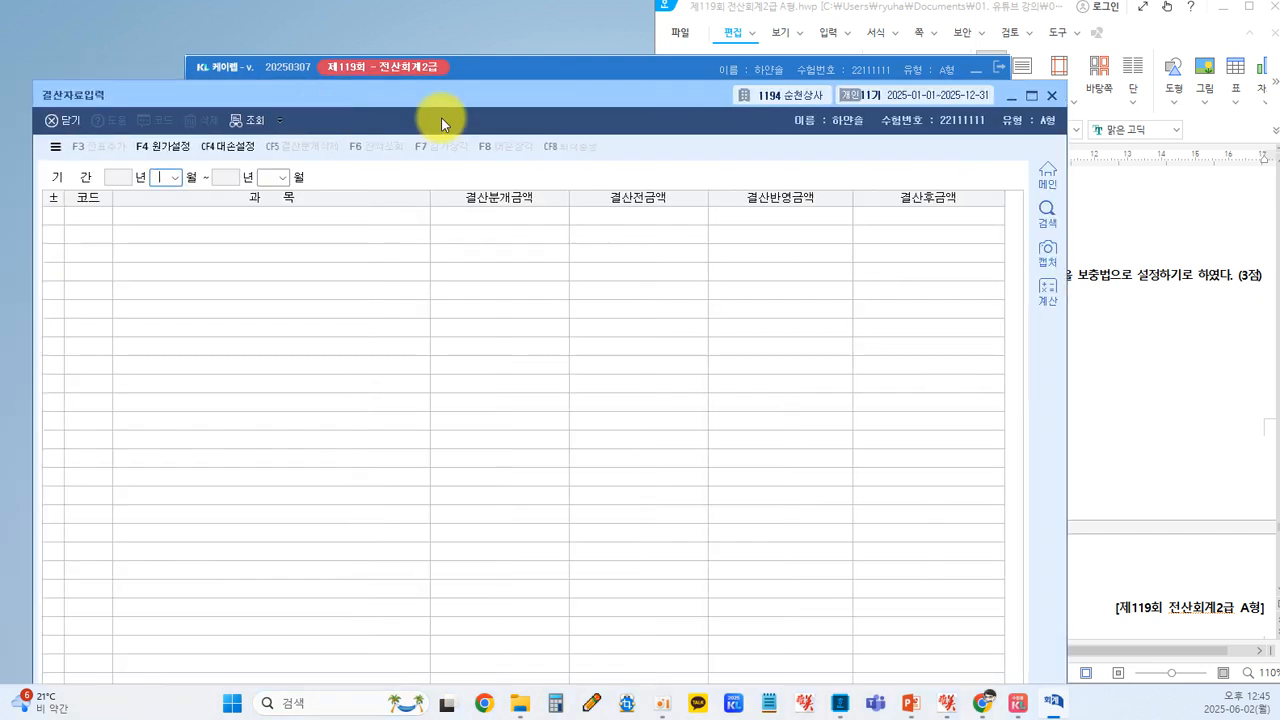
- Set the closing period to January through December 2025 and accept the 매출원가 및 경비선택 settings
drag(441, 117, 383, 80)
click(161, 141)
click(155, 164)
click(273, 141)
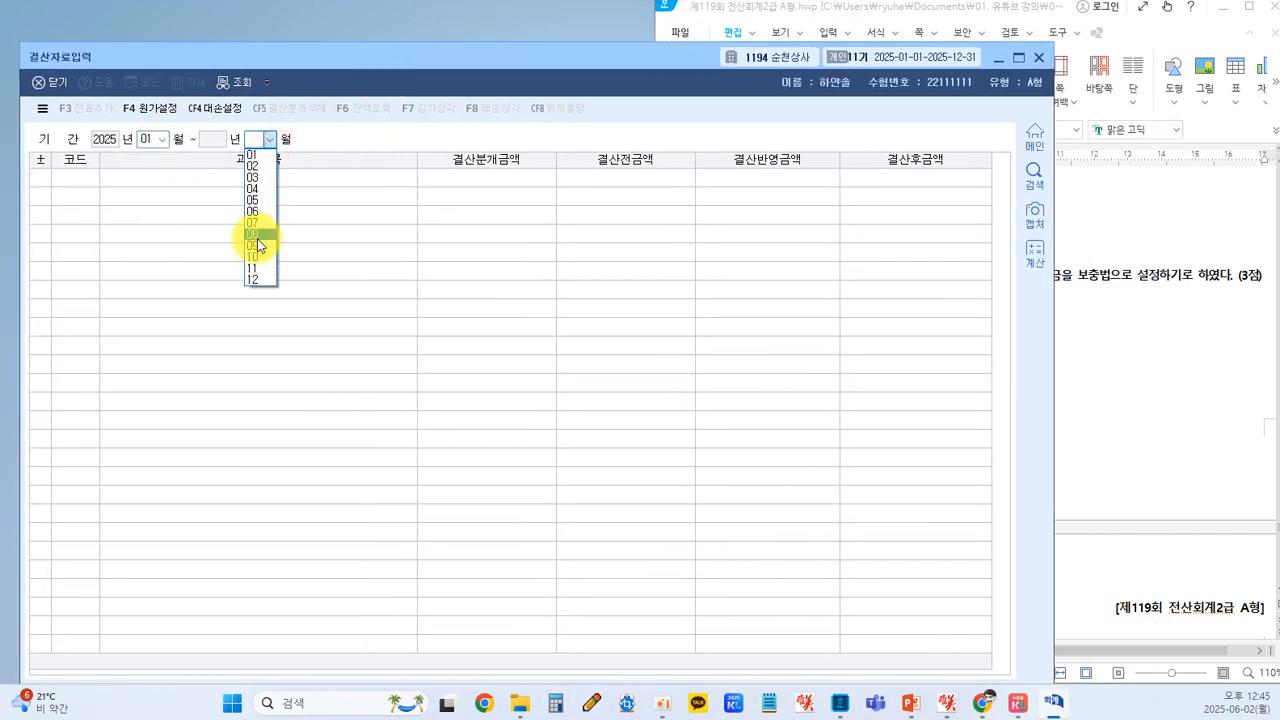
click(253, 280)
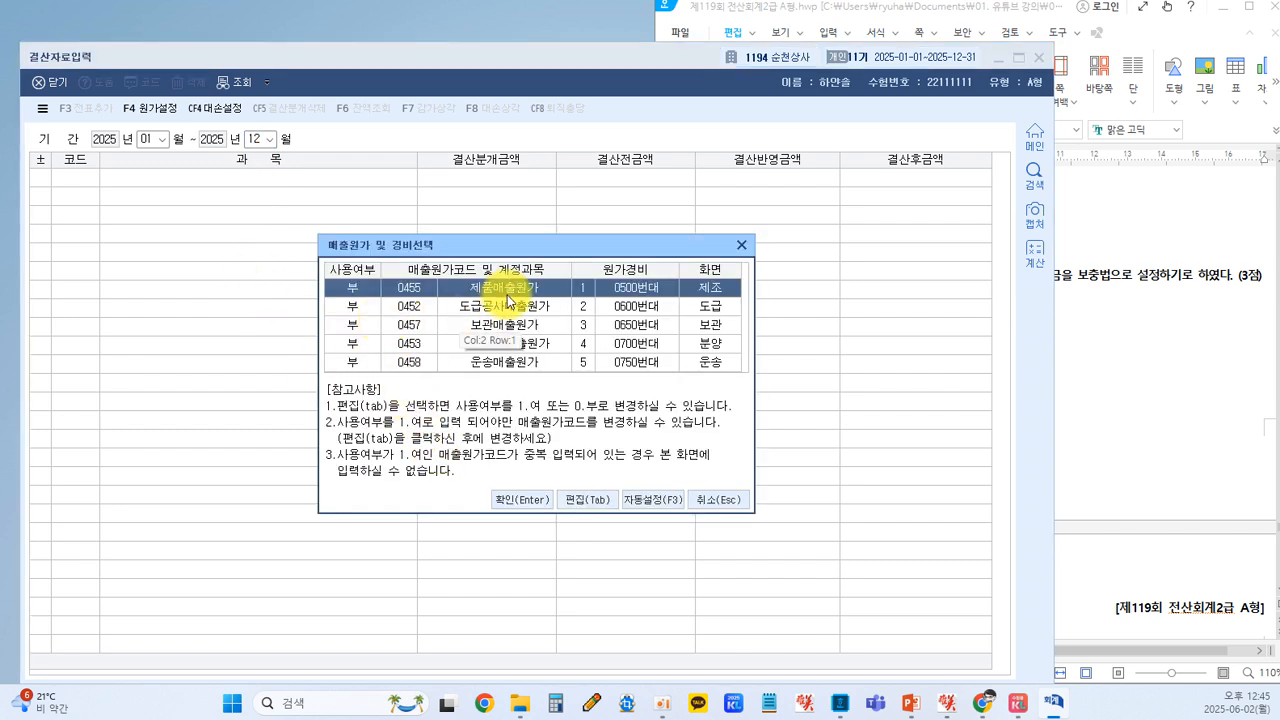
click(507, 500)
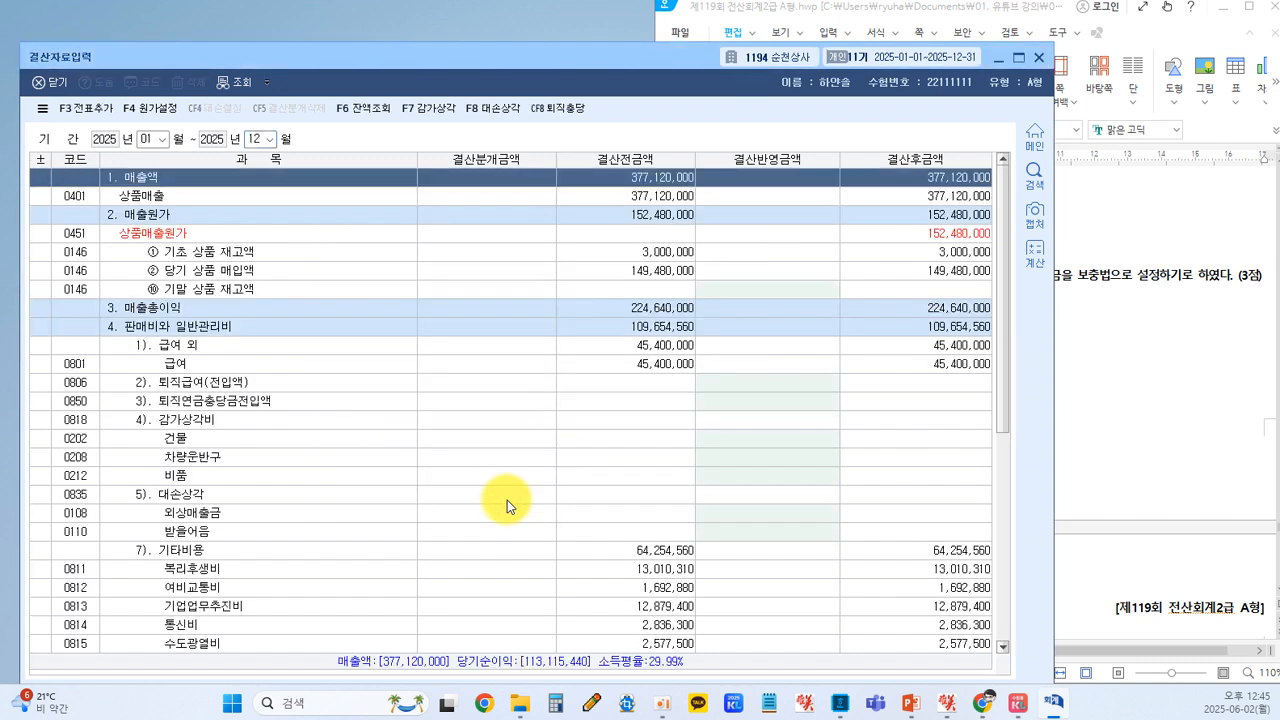
- Open the 대손상각 calculation and go through its account rows from 외상매출금 to 선급금
click(490, 110)
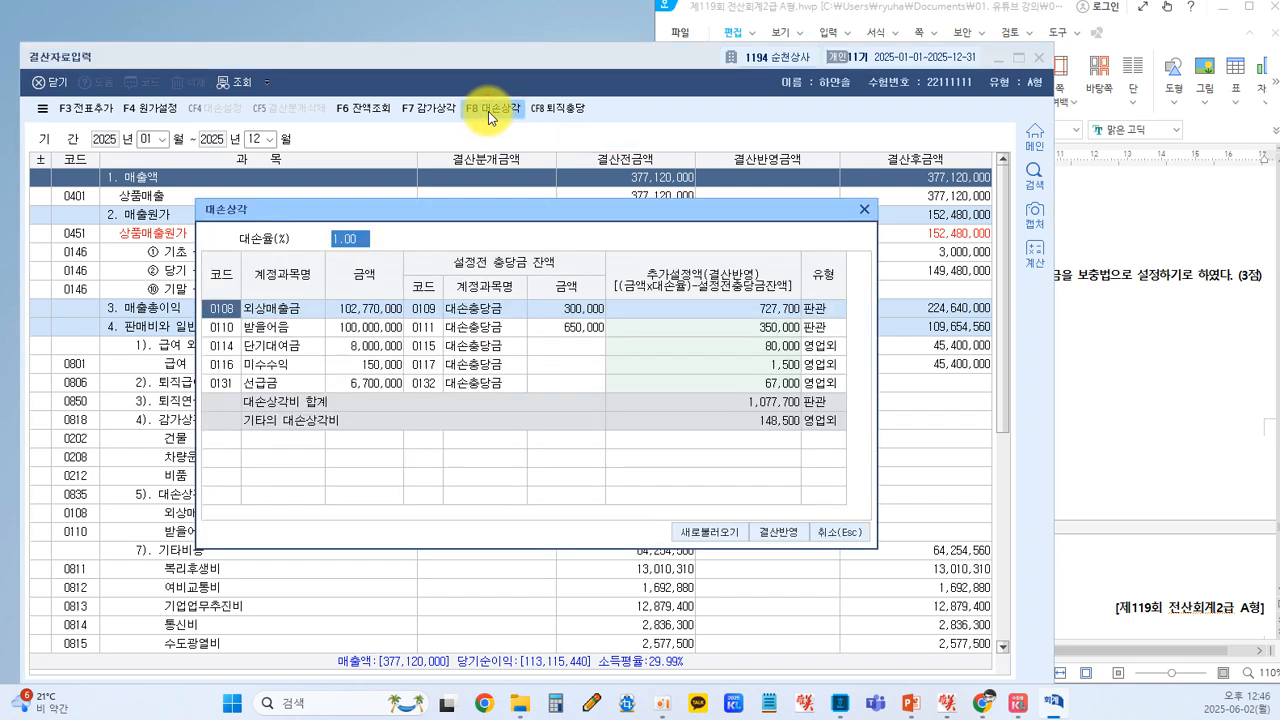
key(Return)
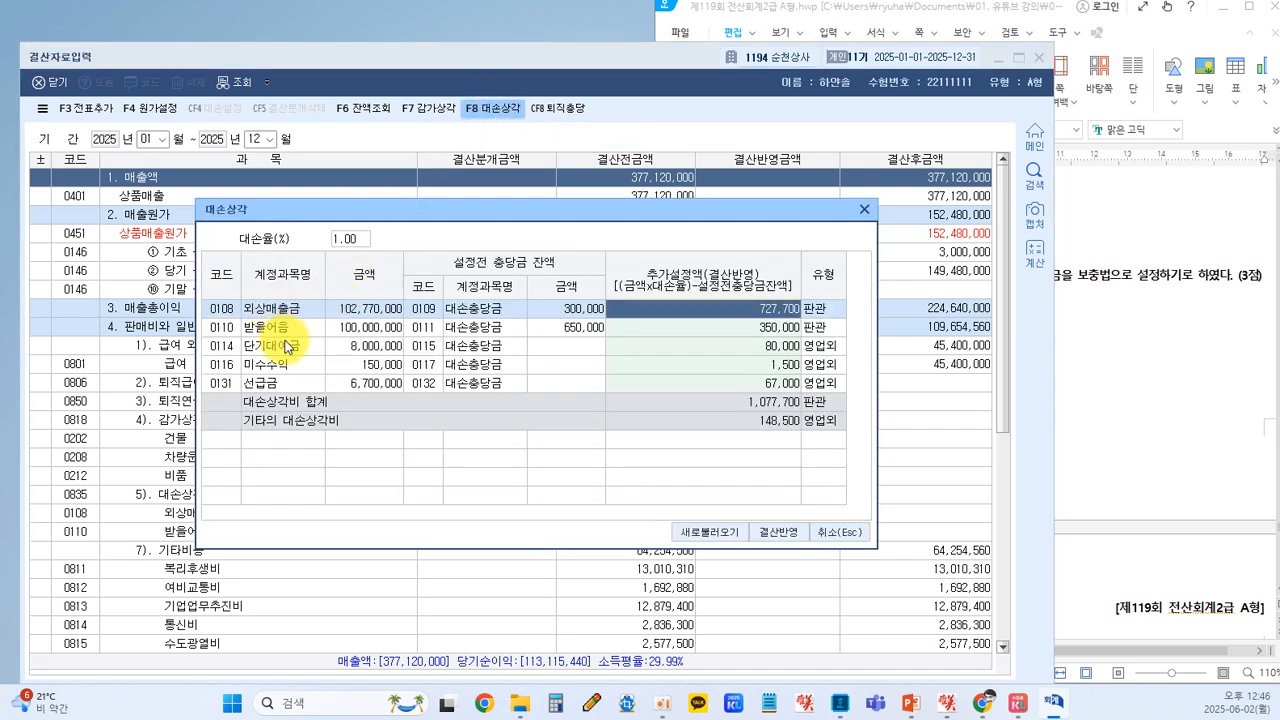
key(Return)
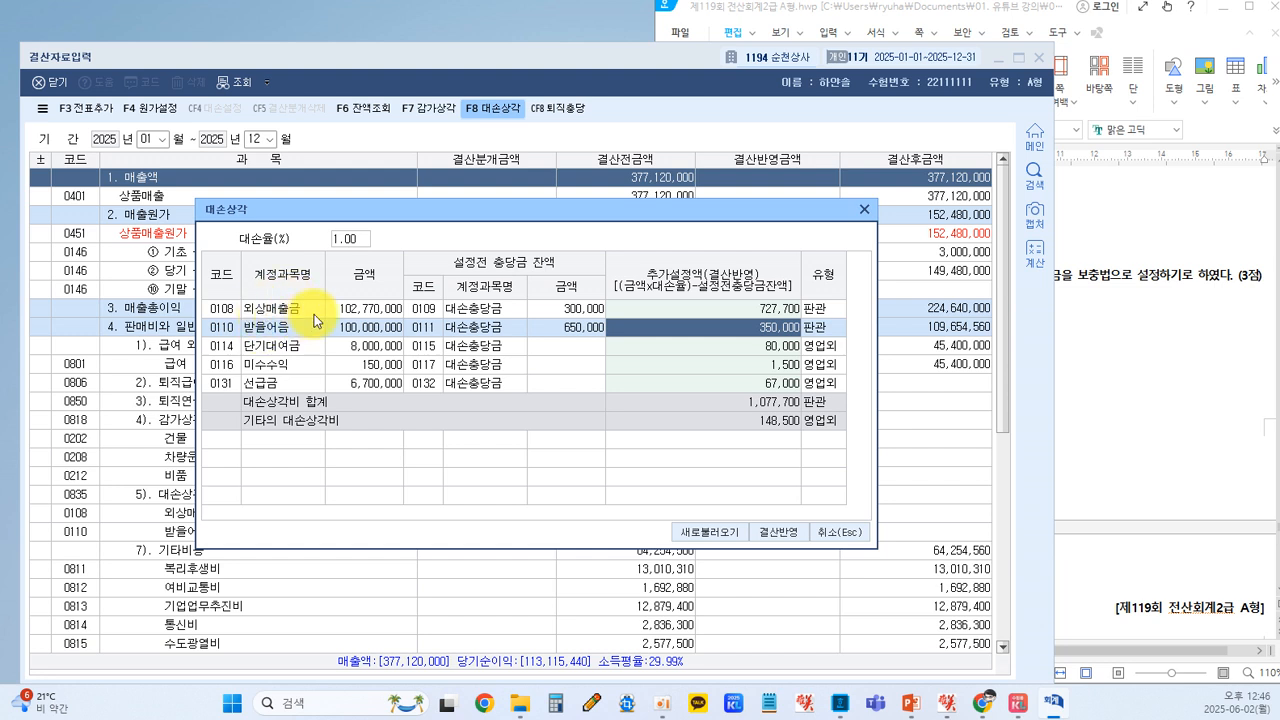
key(Return)
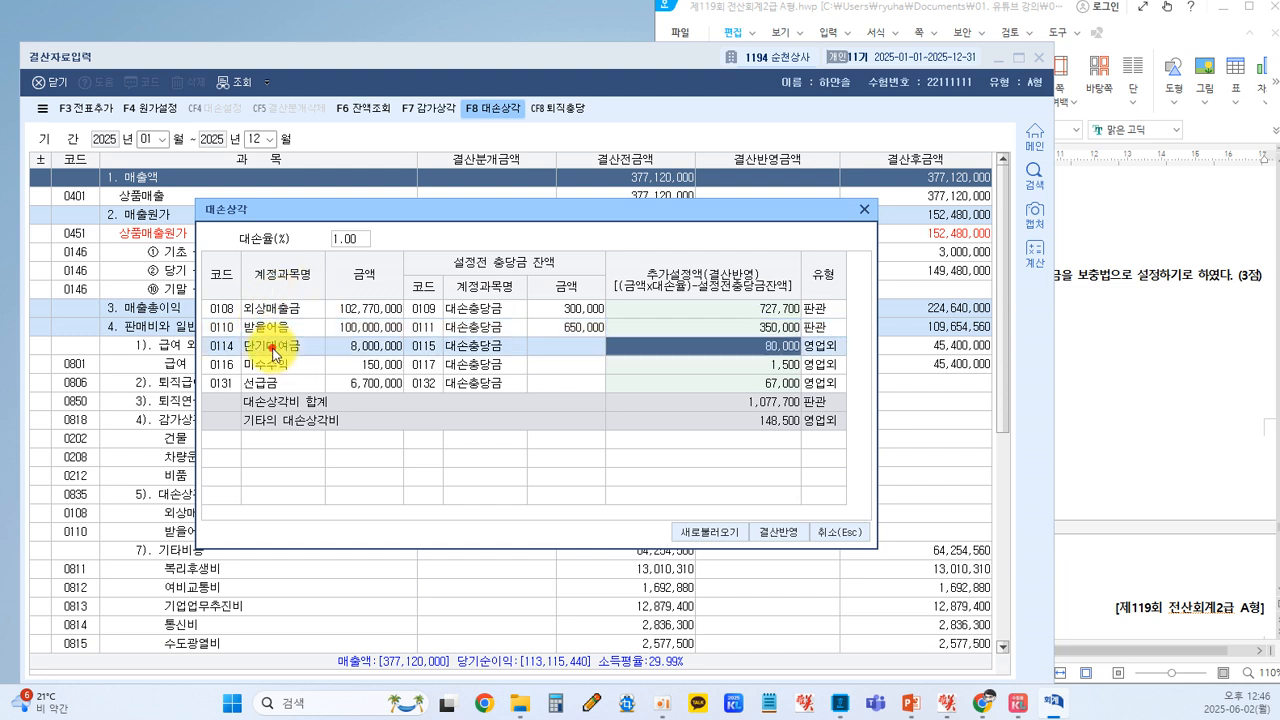
key(Return)
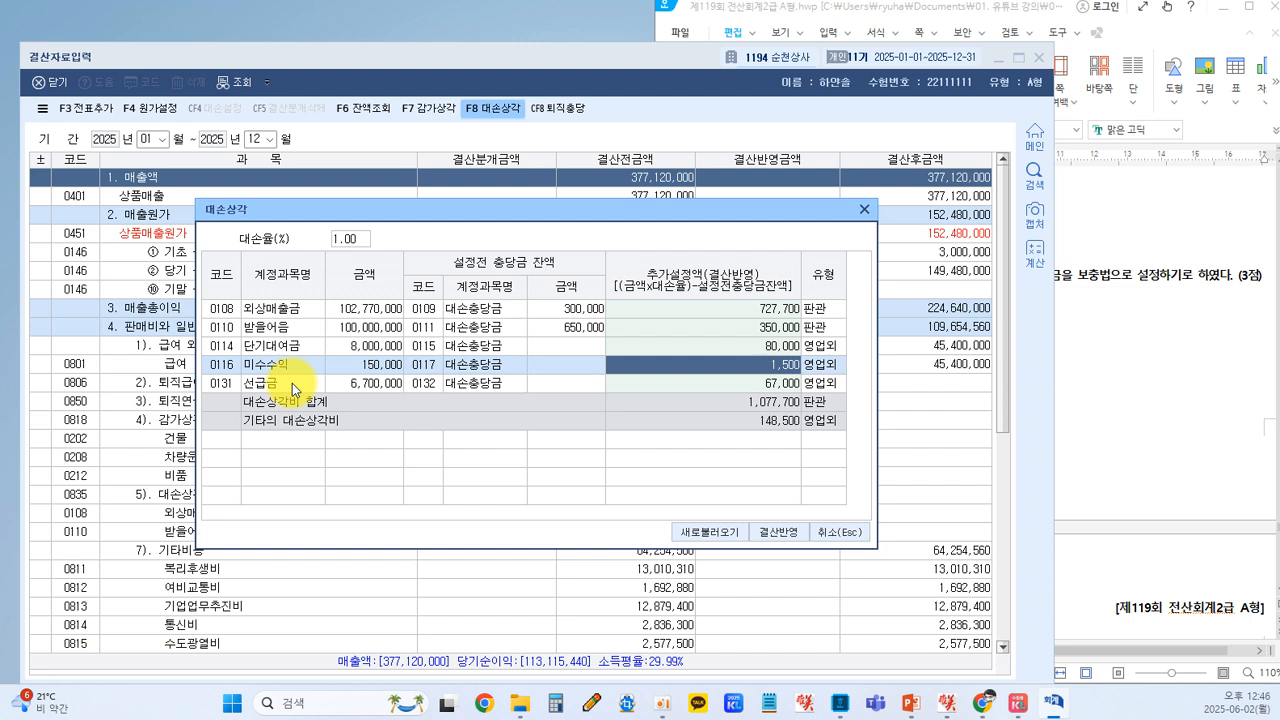
key(Return)
click(287, 346)
click(290, 368)
key(Return)
click(290, 368)
click(291, 371)
- Clear the additional allowance amounts for 단기대여금, 미수수익 and 선급금, and apply the remaining 대손상각 to the closing data
click(722, 346)
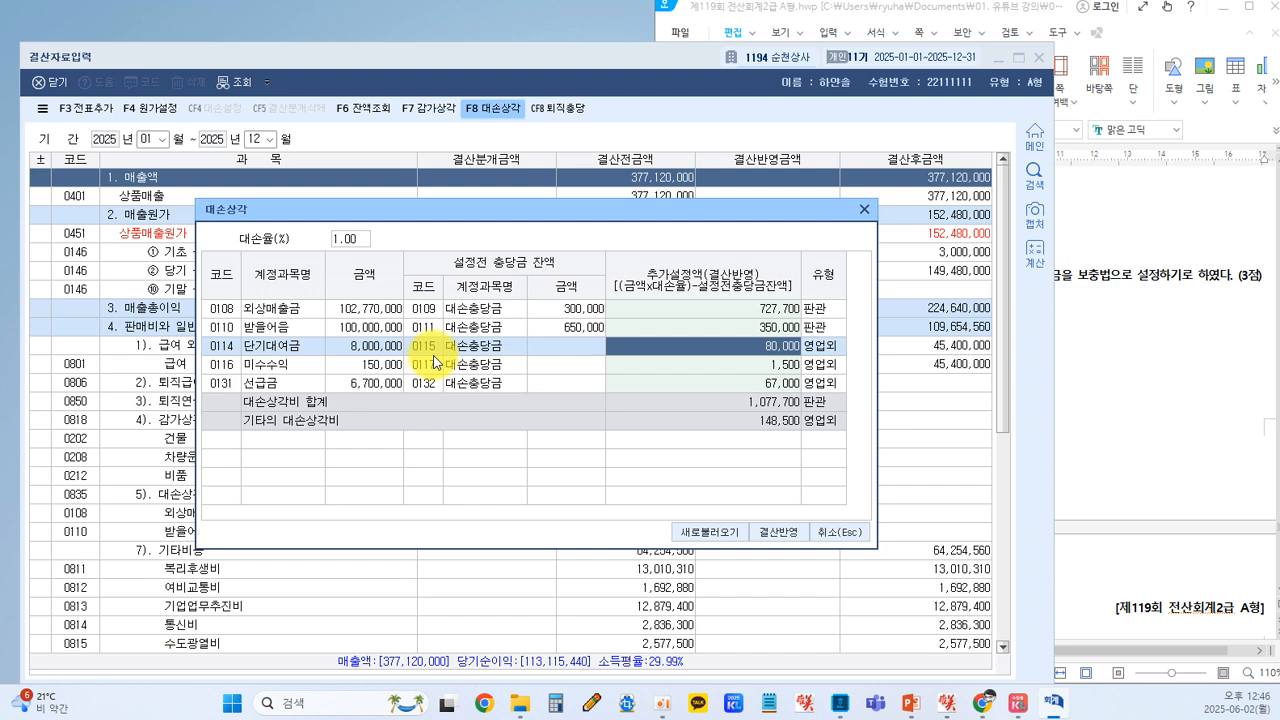
key(Delete)
click(741, 367)
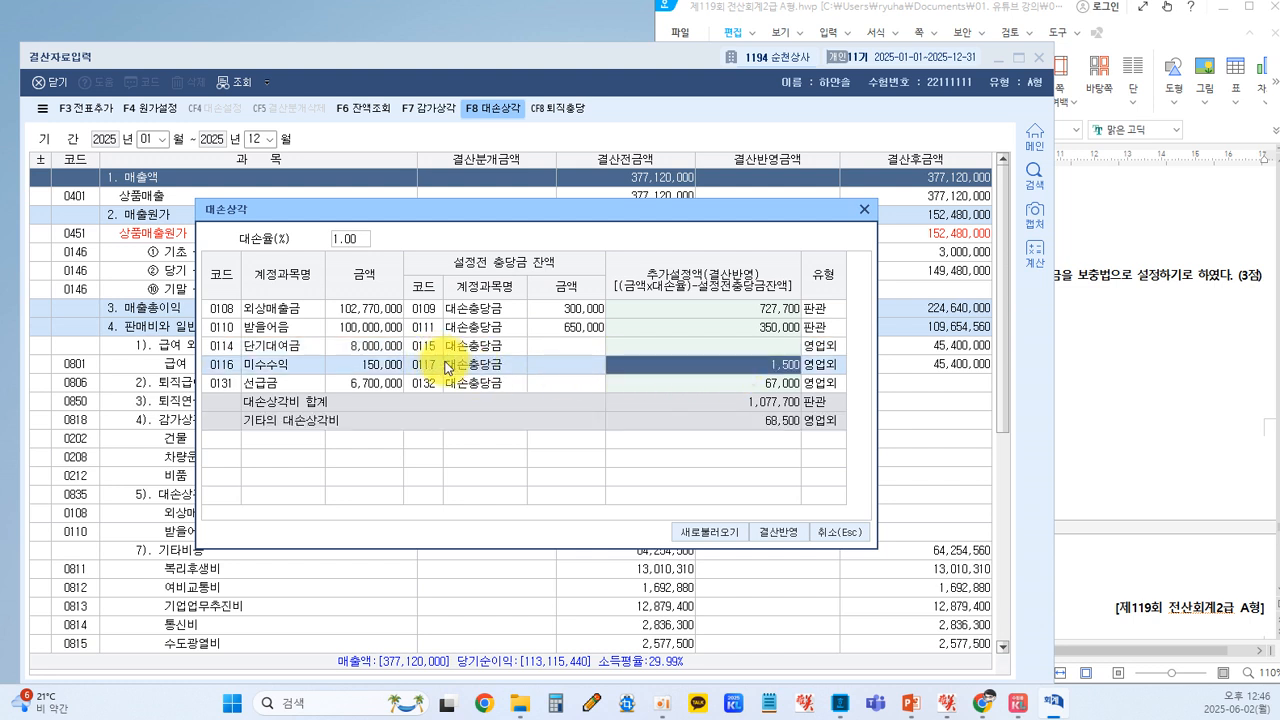
text(0)
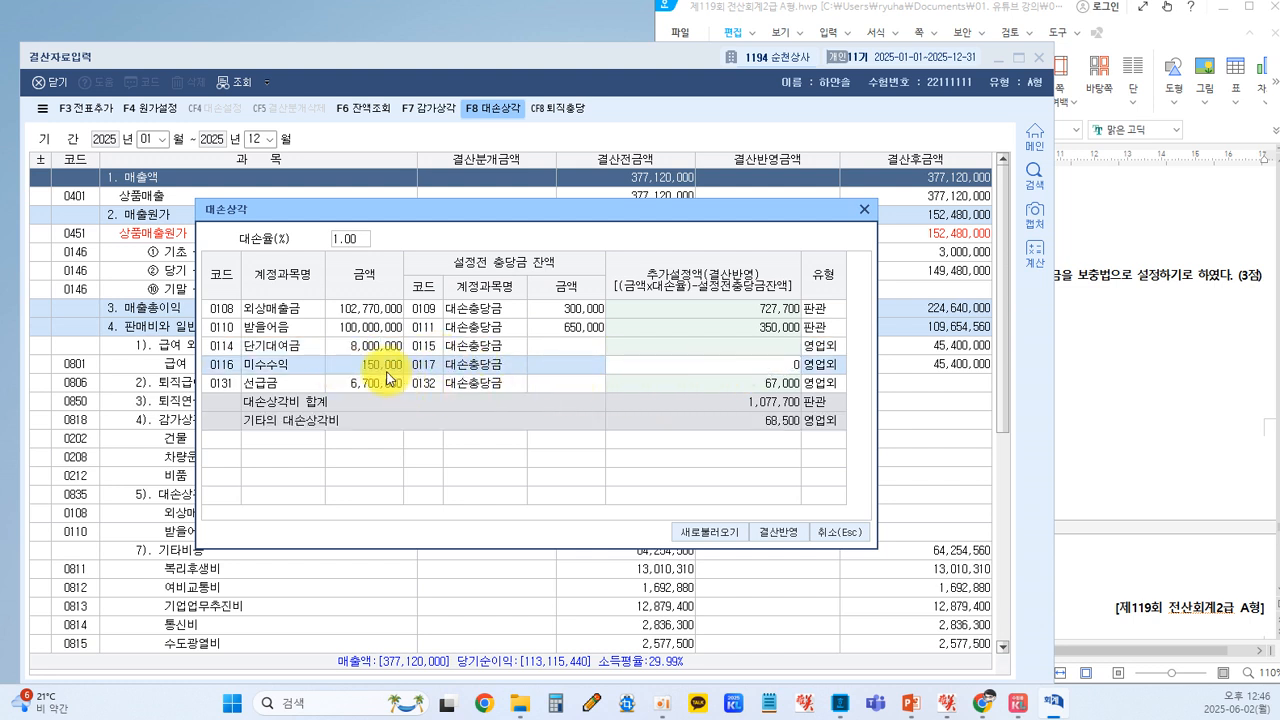
key(Return)
click(712, 388)
key(Delete)
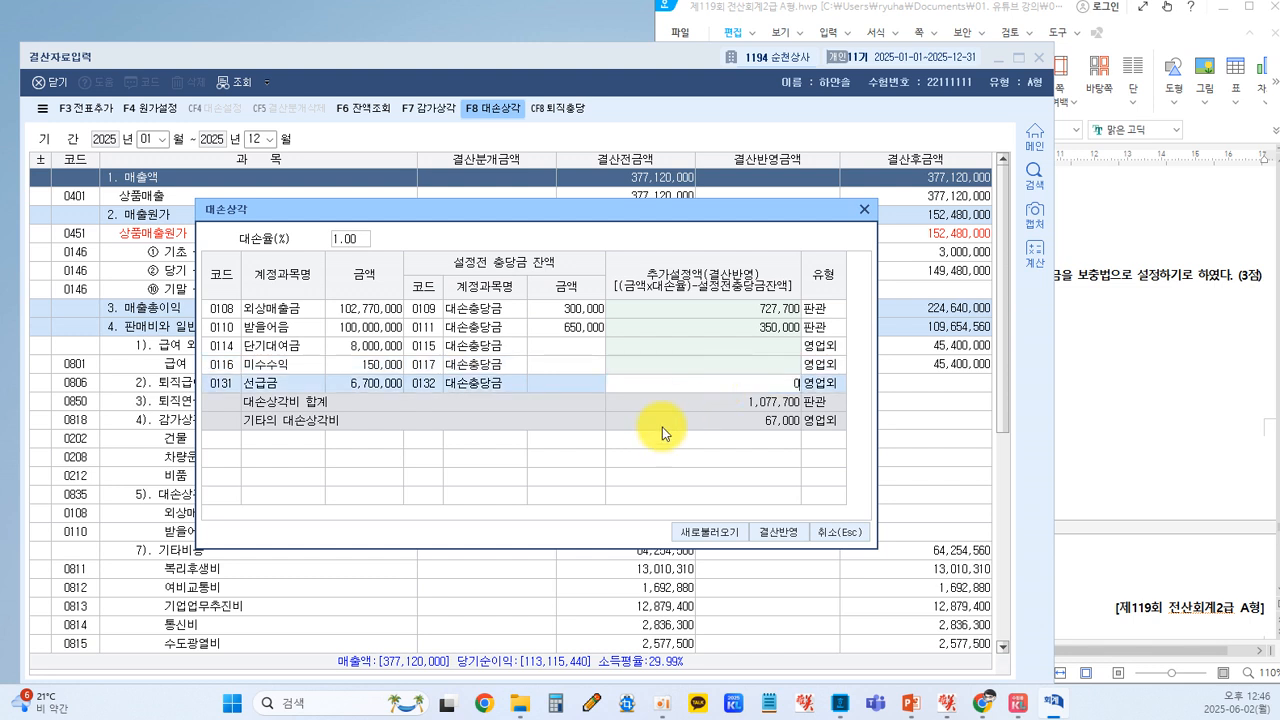
click(631, 468)
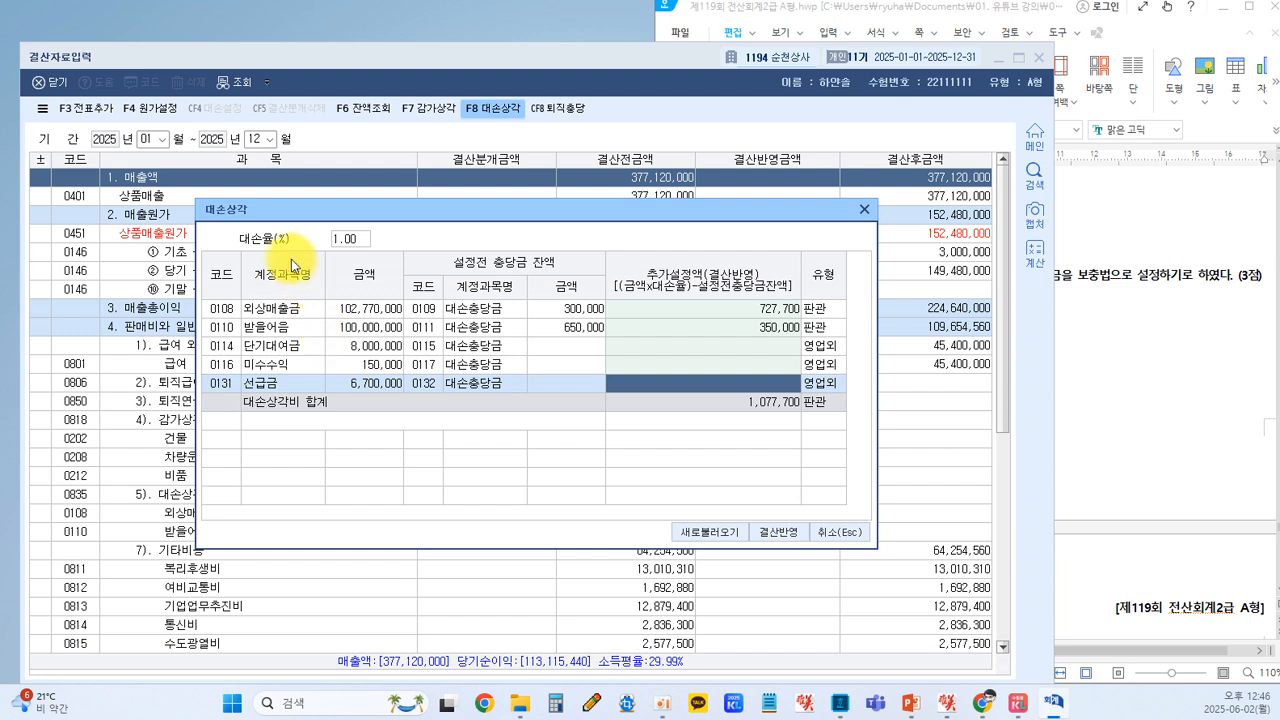
click(349, 241)
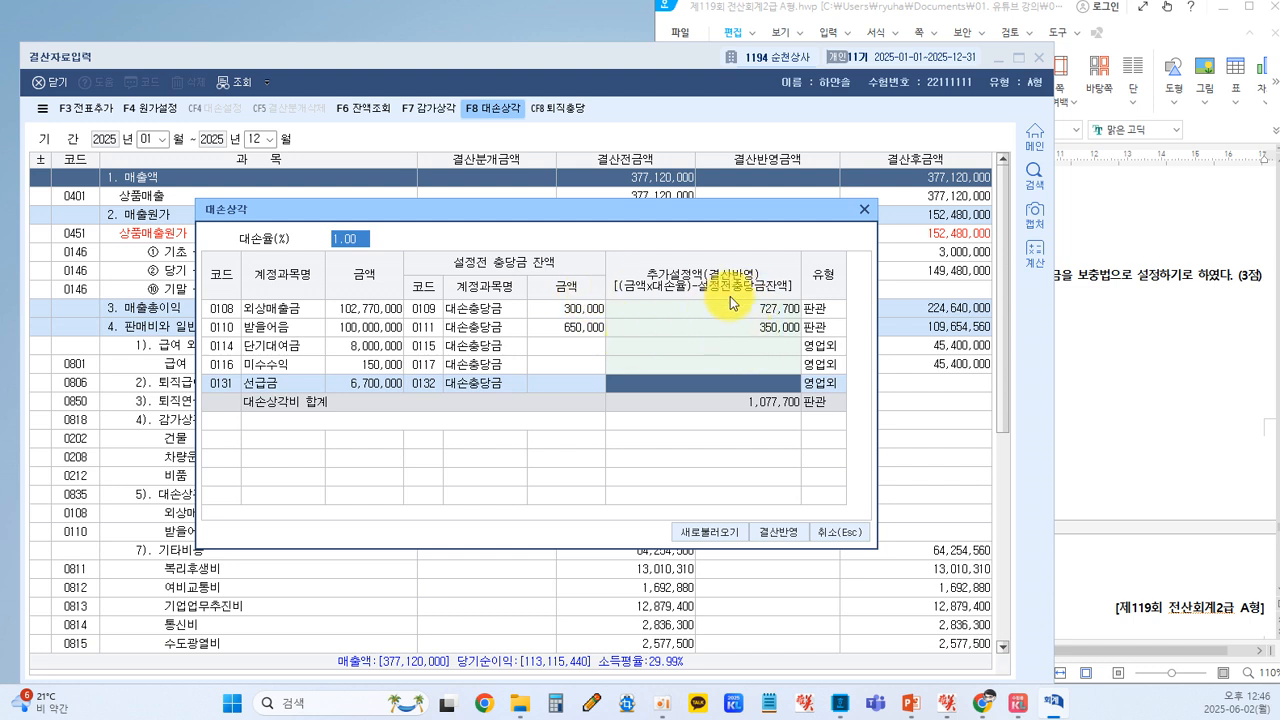
click(776, 535)
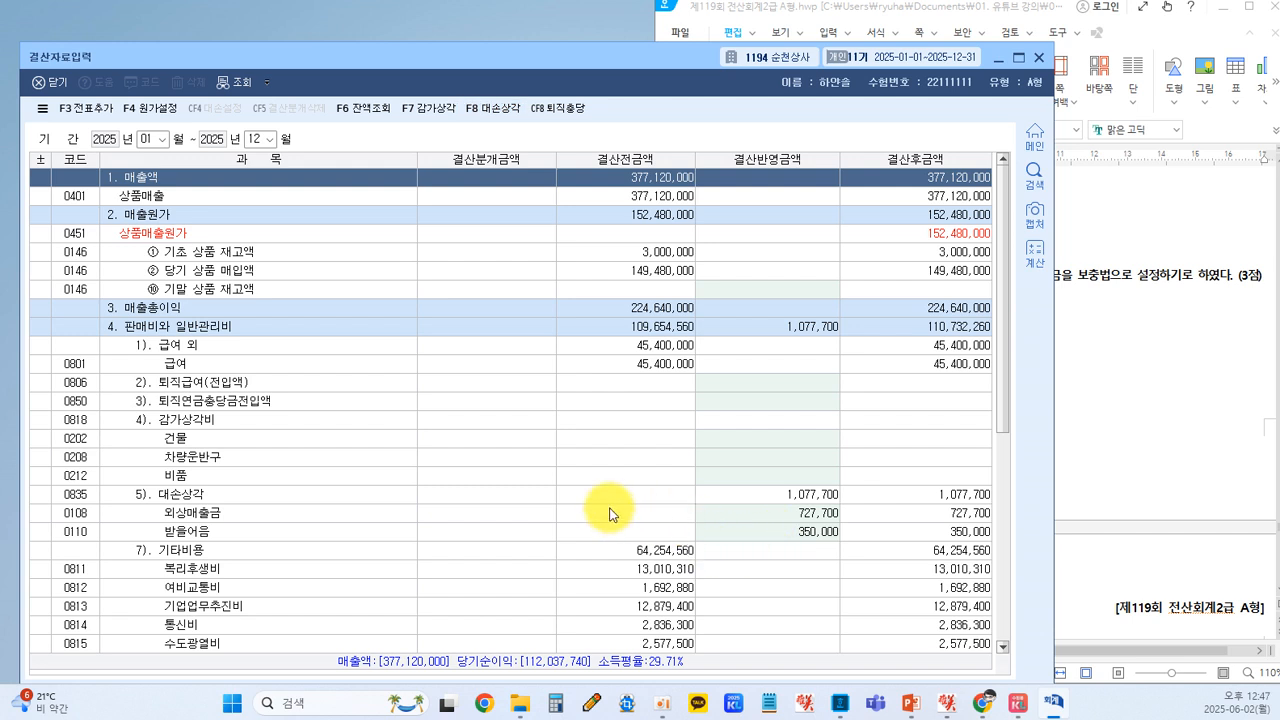
- Box the 외상매출금 and 받을어음 rows under 대손상각 in red, and clear the marking
key(ctrl+2)
mouse_move(135, 515)
mouse_down()
mouse_move(163, 517)
mouse_move(146, 497)
mouse_move(133, 518)
mouse_up()
mouse_move(232, 549)
mouse_down()
mouse_move(742, 560)
mouse_move(845, 545)
mouse_up()
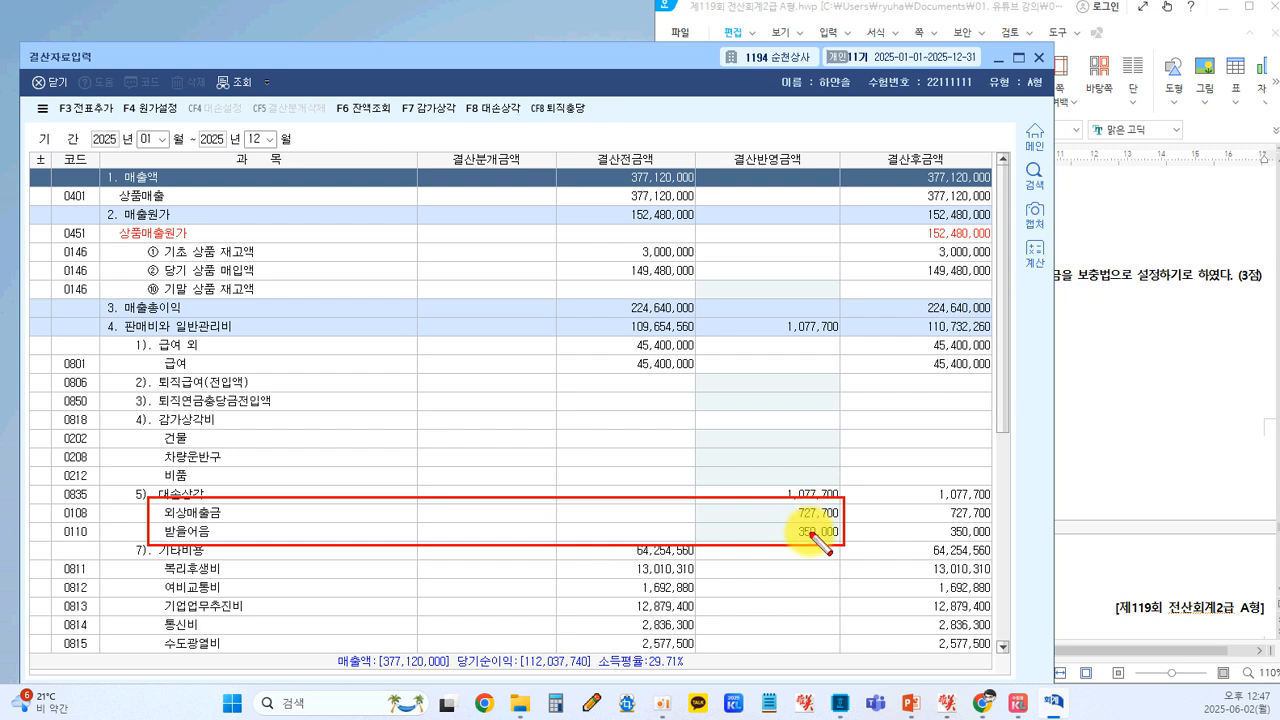
key(Escape)
click(800, 456)
- Recheck the exam document's adjustment questions, and add the closing entries to the general voucher from 결산자료입력
click(1200, 460)
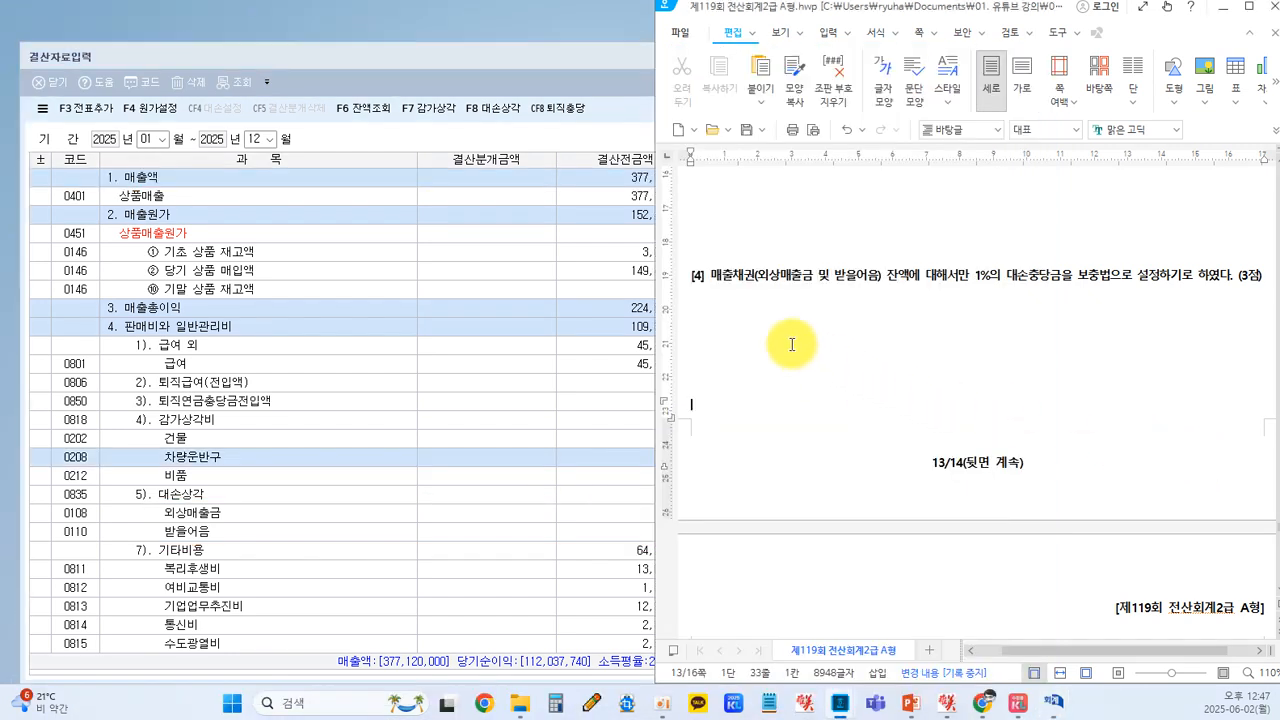
scroll(1083, 365, down, 2)
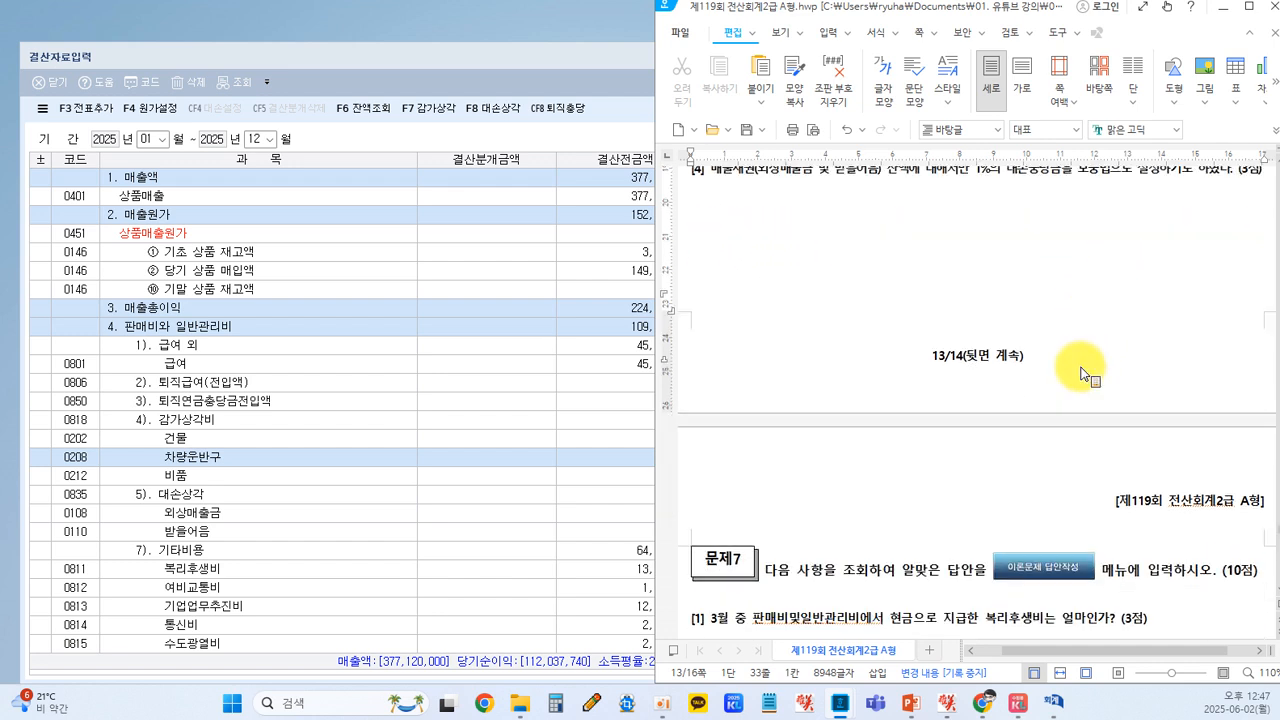
scroll(1083, 368, up, 5)
scroll(1083, 373, up, 2)
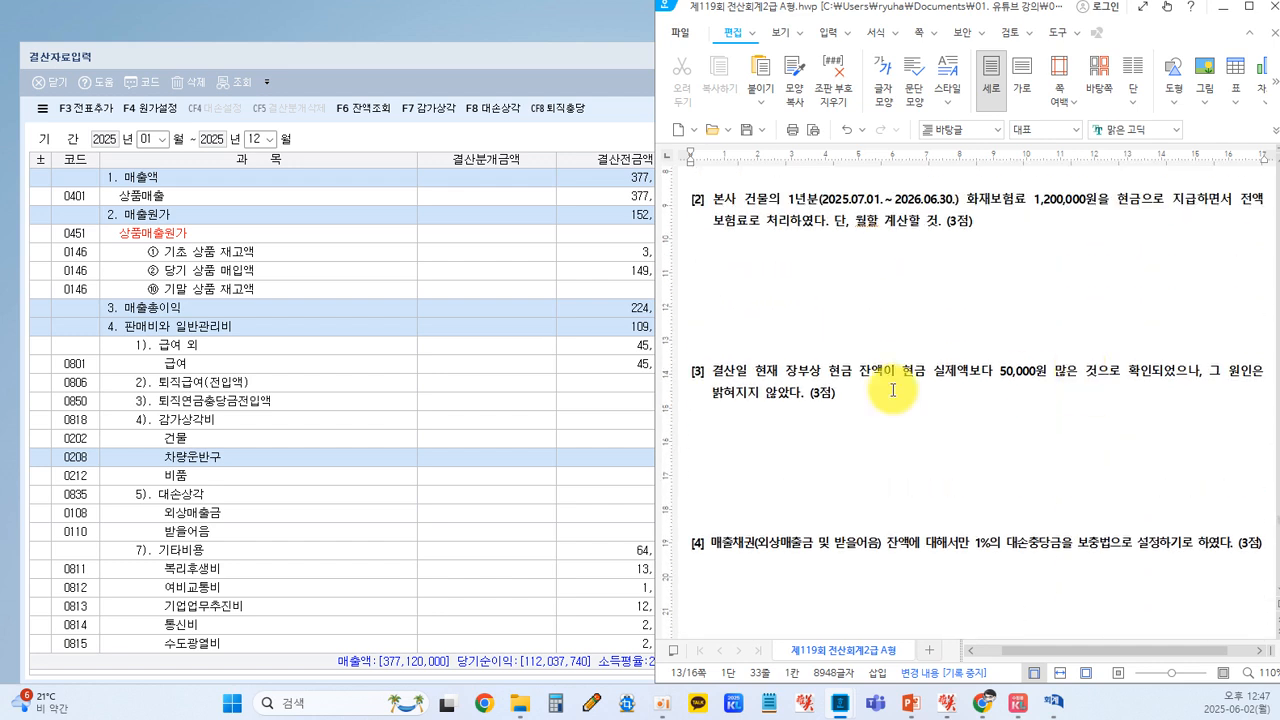
click(457, 362)
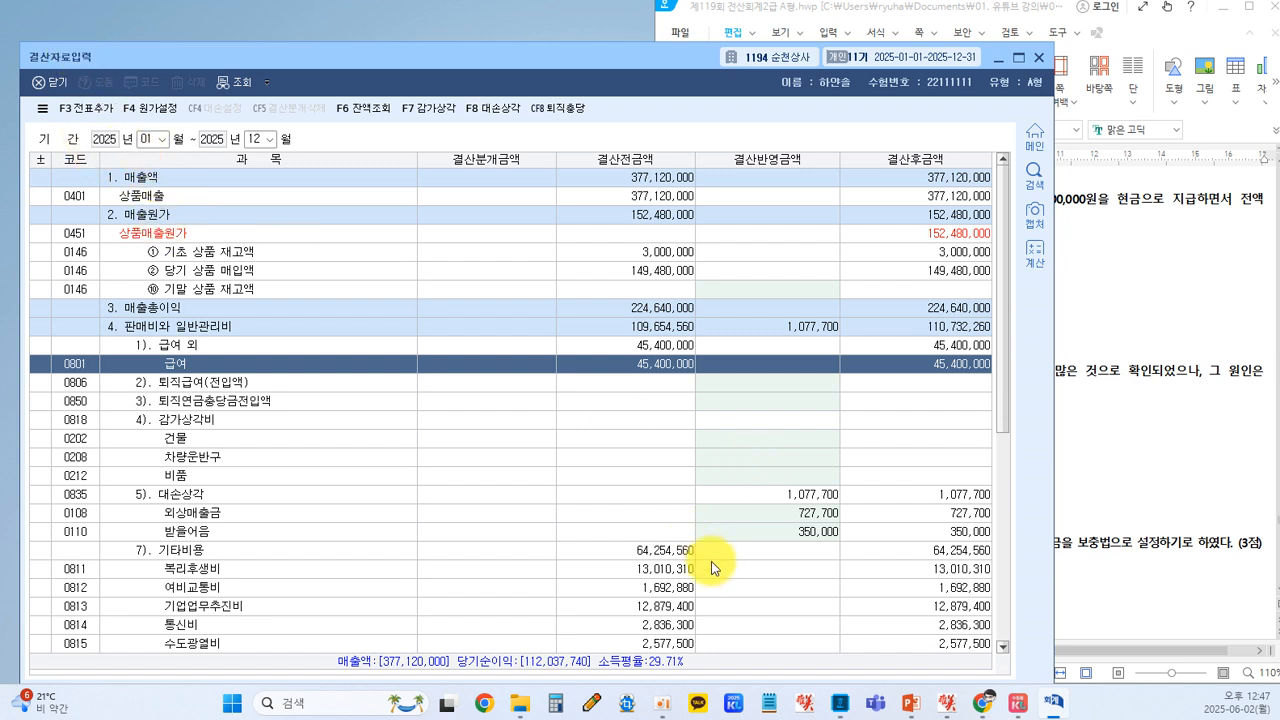
click(86, 117)
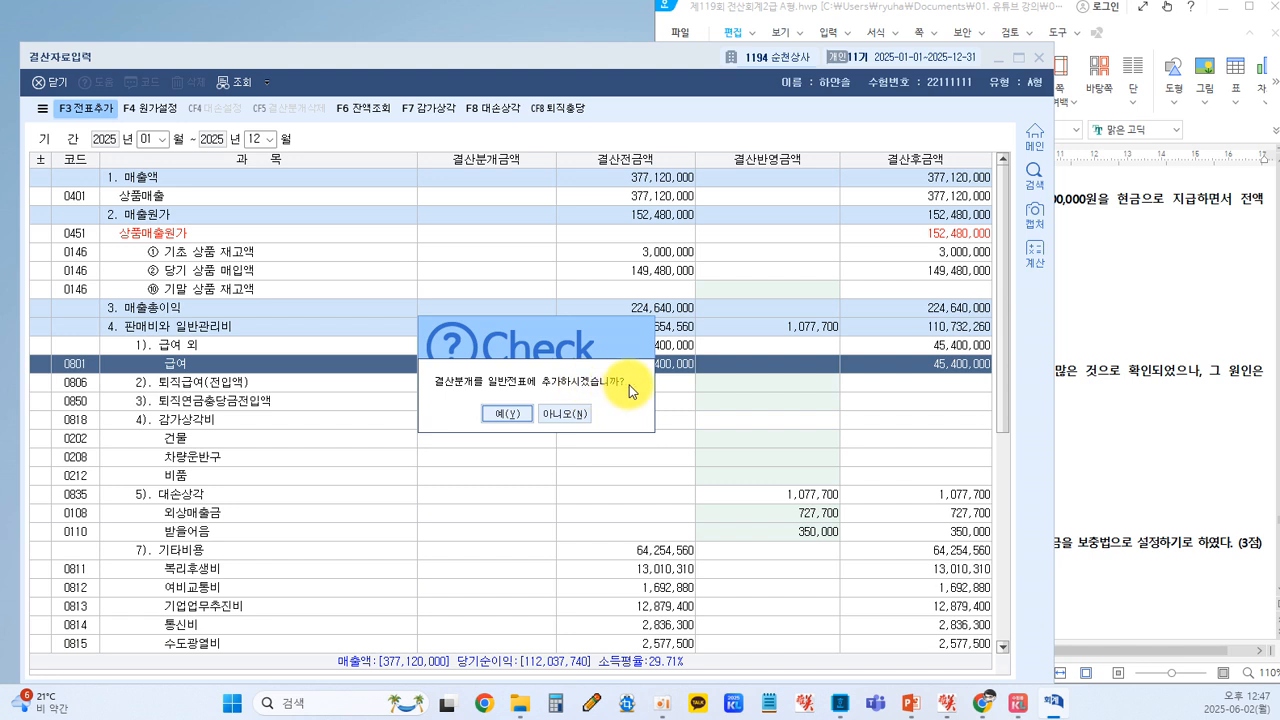
click(501, 418)
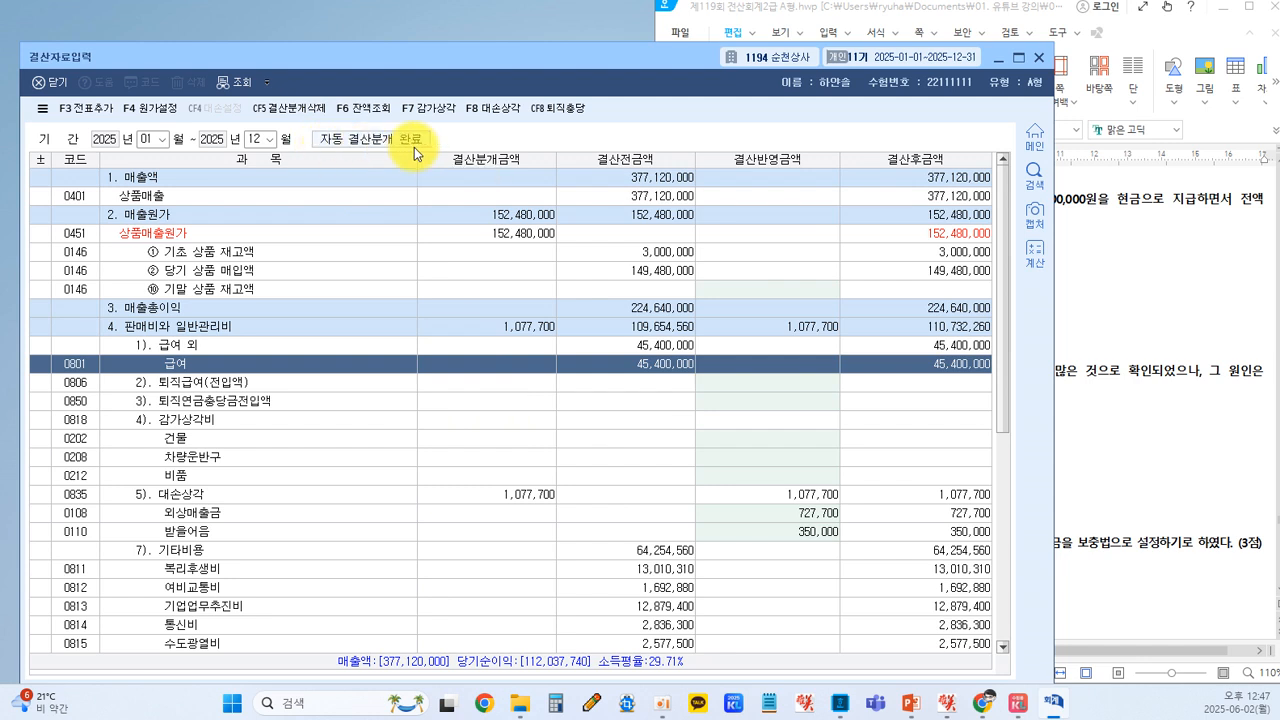
- Open the general voucher for December 31 and examine the 대손상각비 closing entry
click(1040, 63)
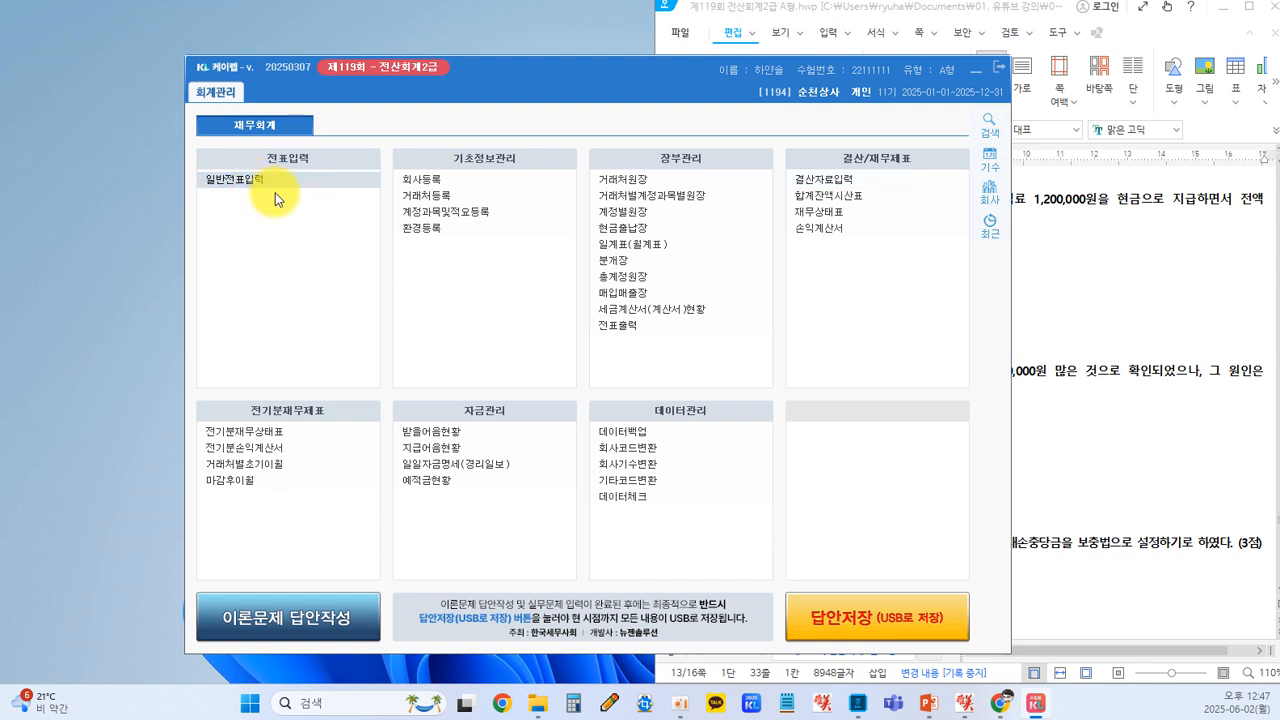
click(275, 192)
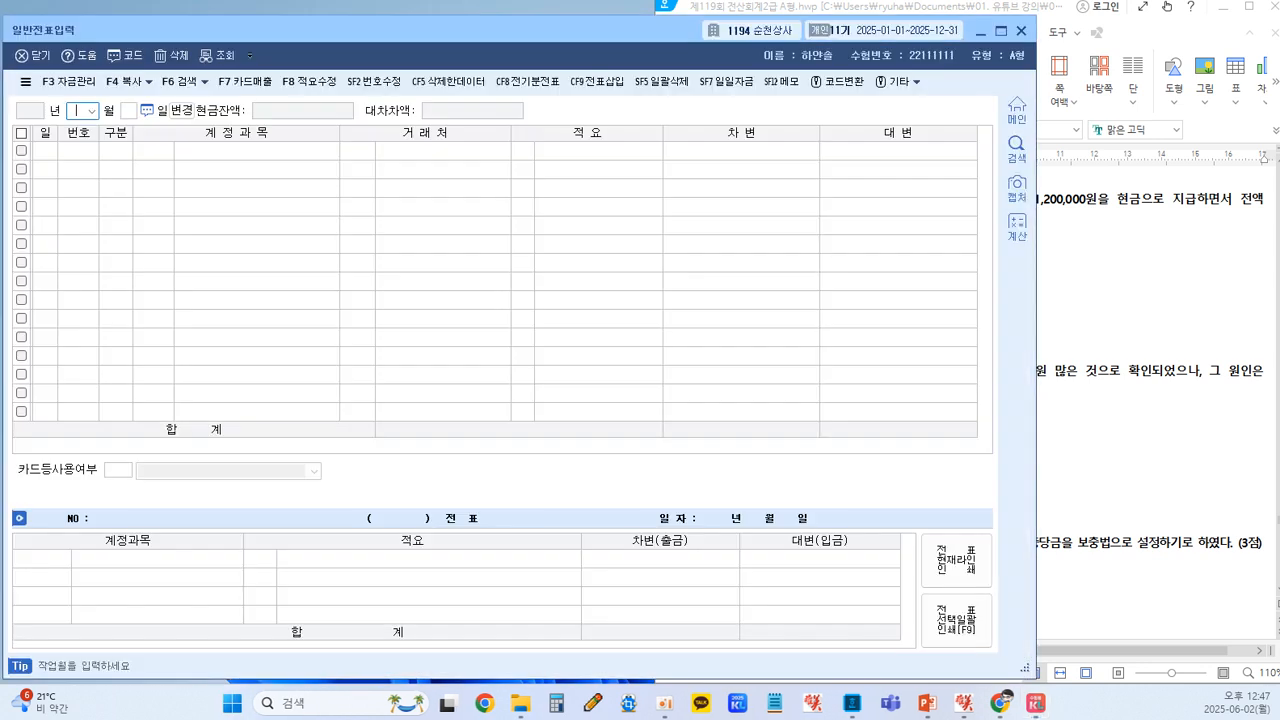
click(93, 113)
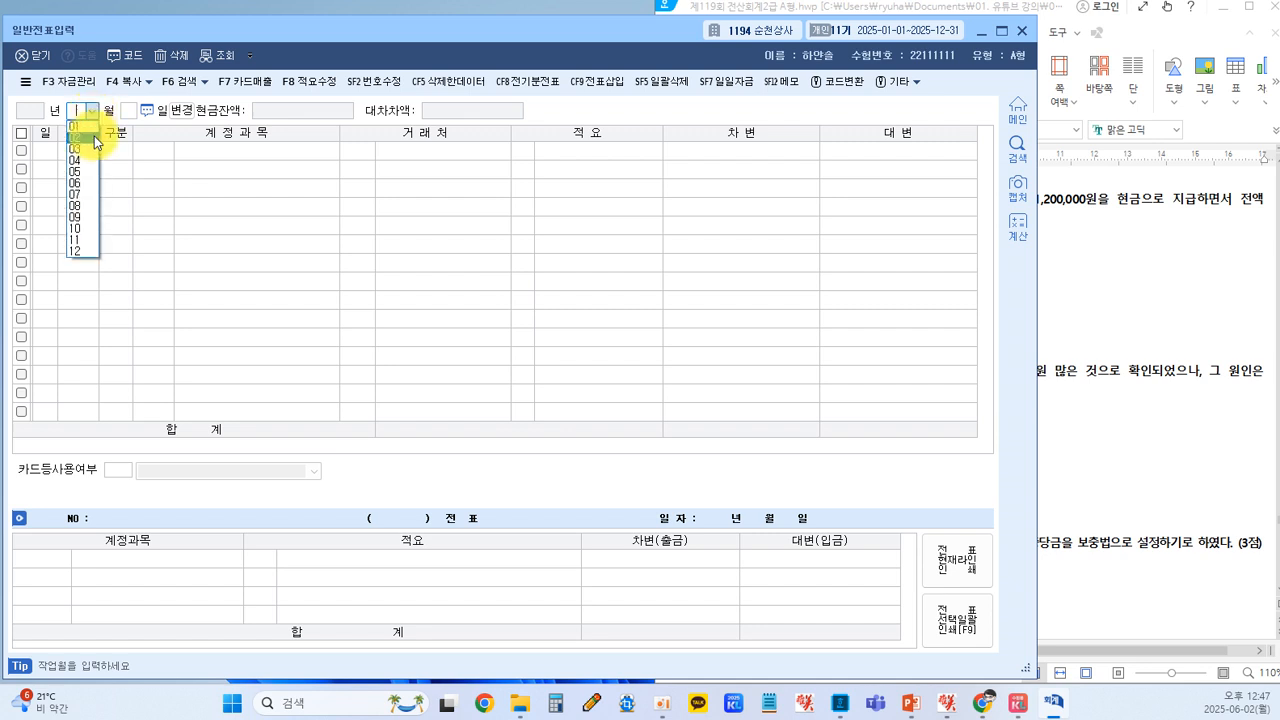
click(73, 254)
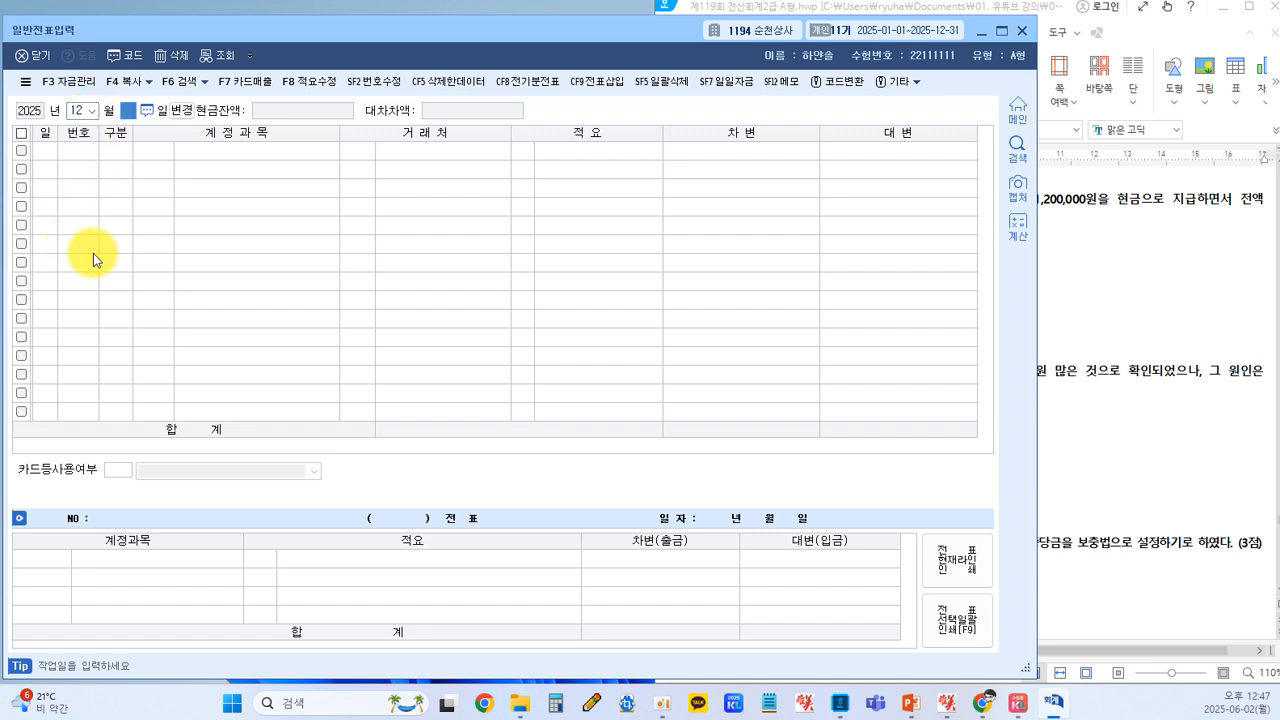
text(31)
key(Return)
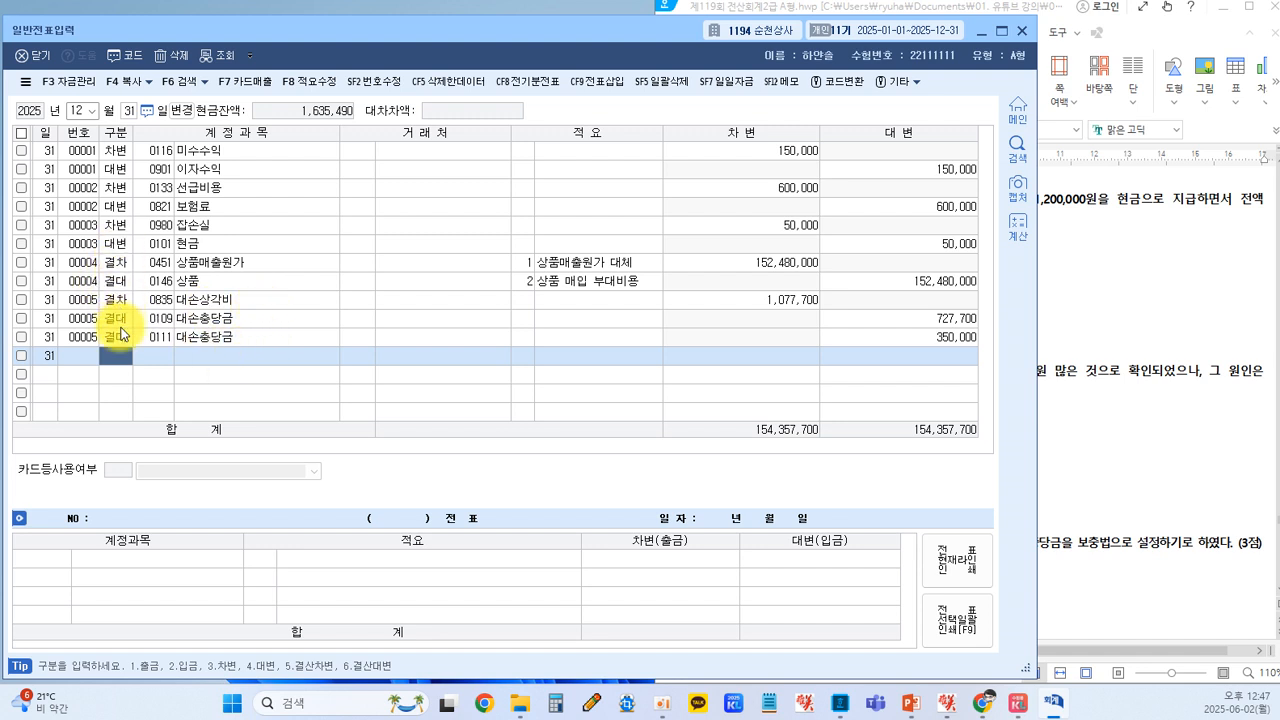
click(736, 298)
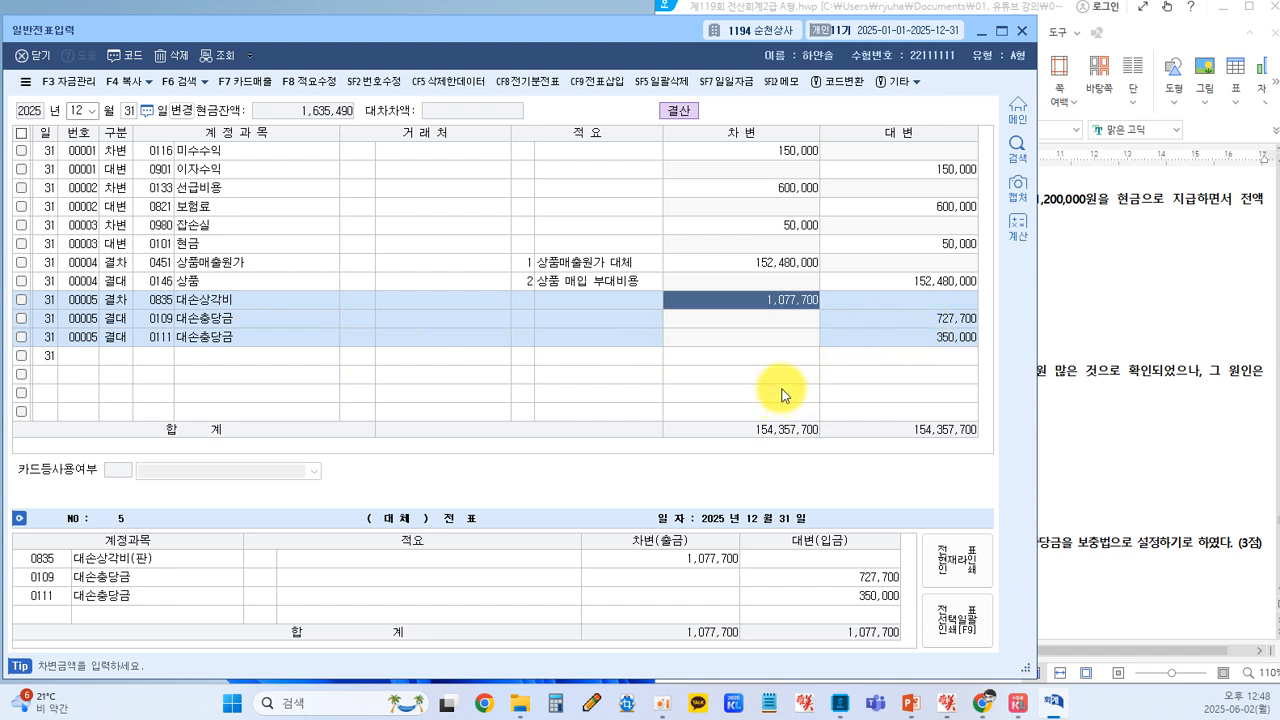
- Close the general voucher and review problem 6 through question [4] in the exam document
click(1023, 38)
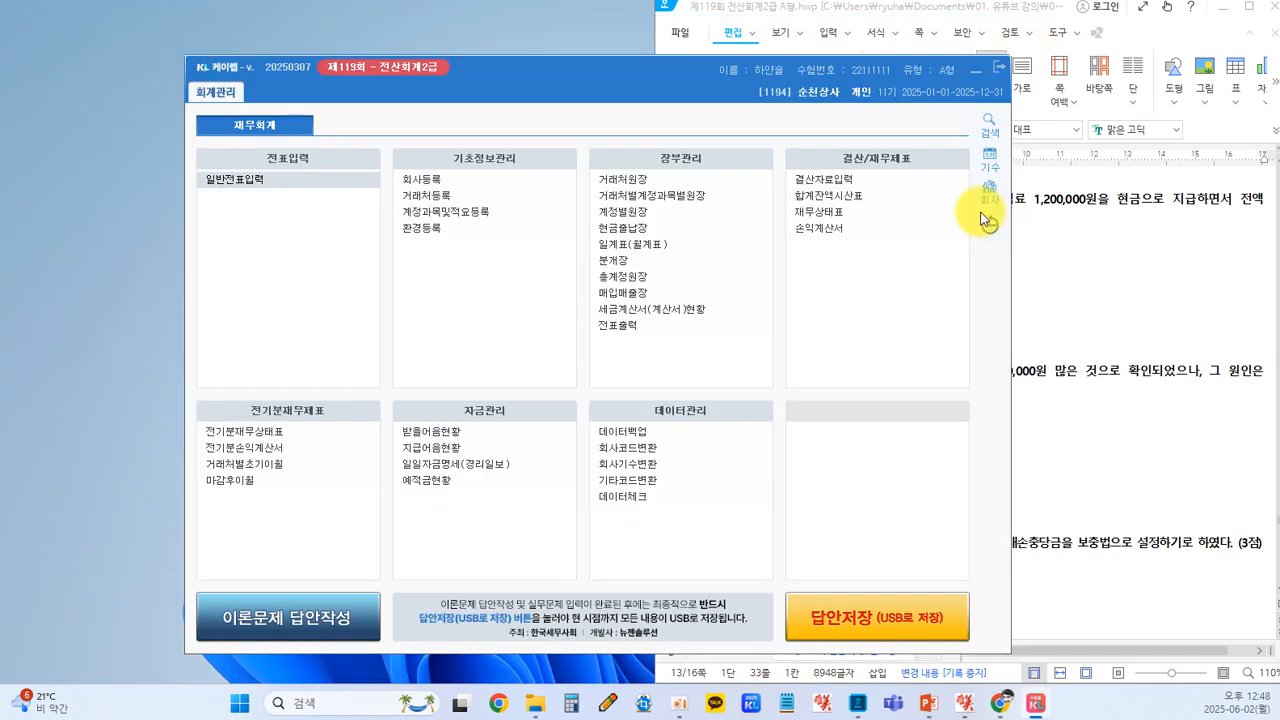
click(1094, 383)
scroll(827, 398, down, 2)
scroll(800, 400, up, 6)
scroll(765, 295, up, 2)
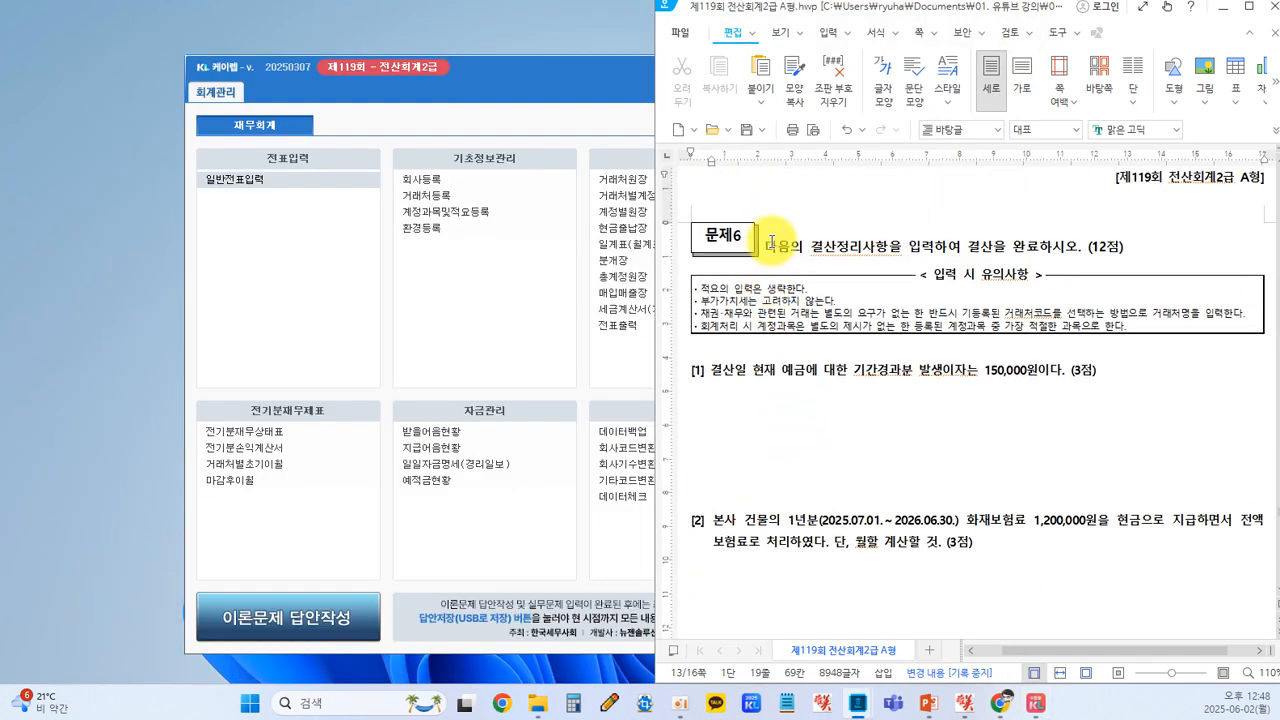
scroll(800, 285, down, 7)
scroll(694, 449, down, 10)
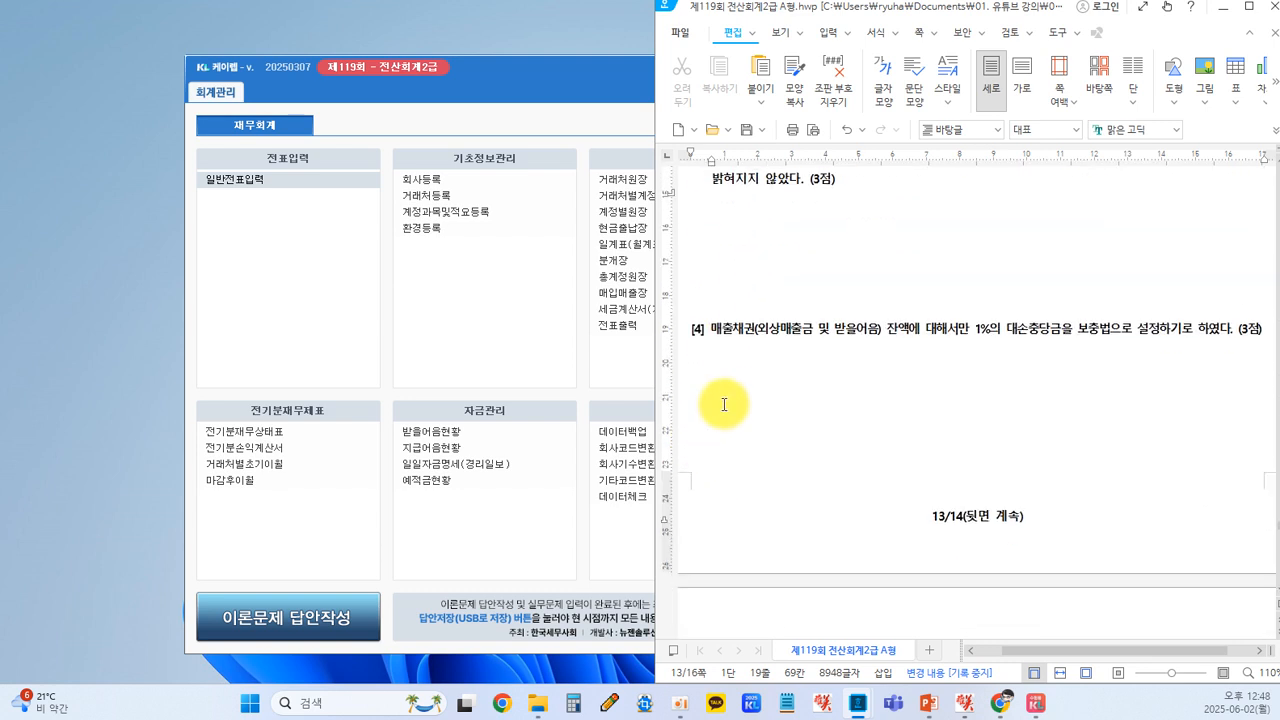
- Go to problem 7 in the exam document, box the 이론문제 답안작성 image in its instruction in red, and clear the marking
scroll(730, 401, down, 2)
scroll(735, 400, up, 2)
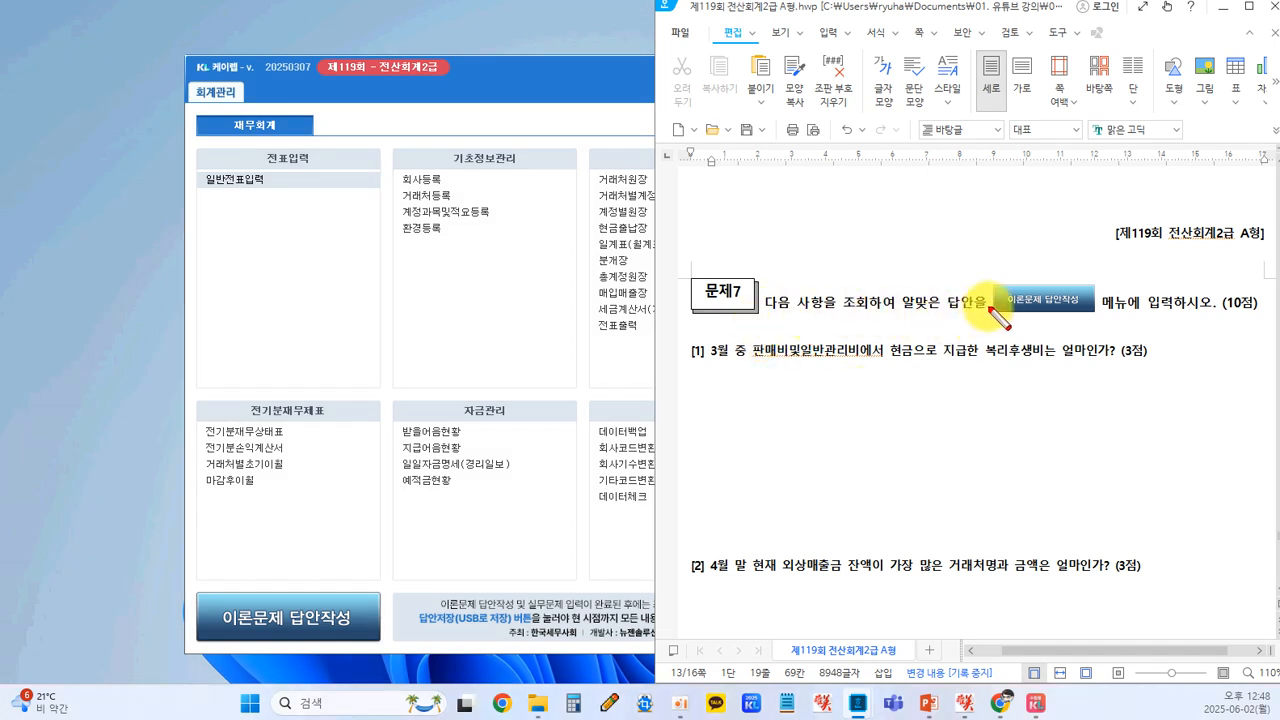
drag(990, 284, 1095, 311)
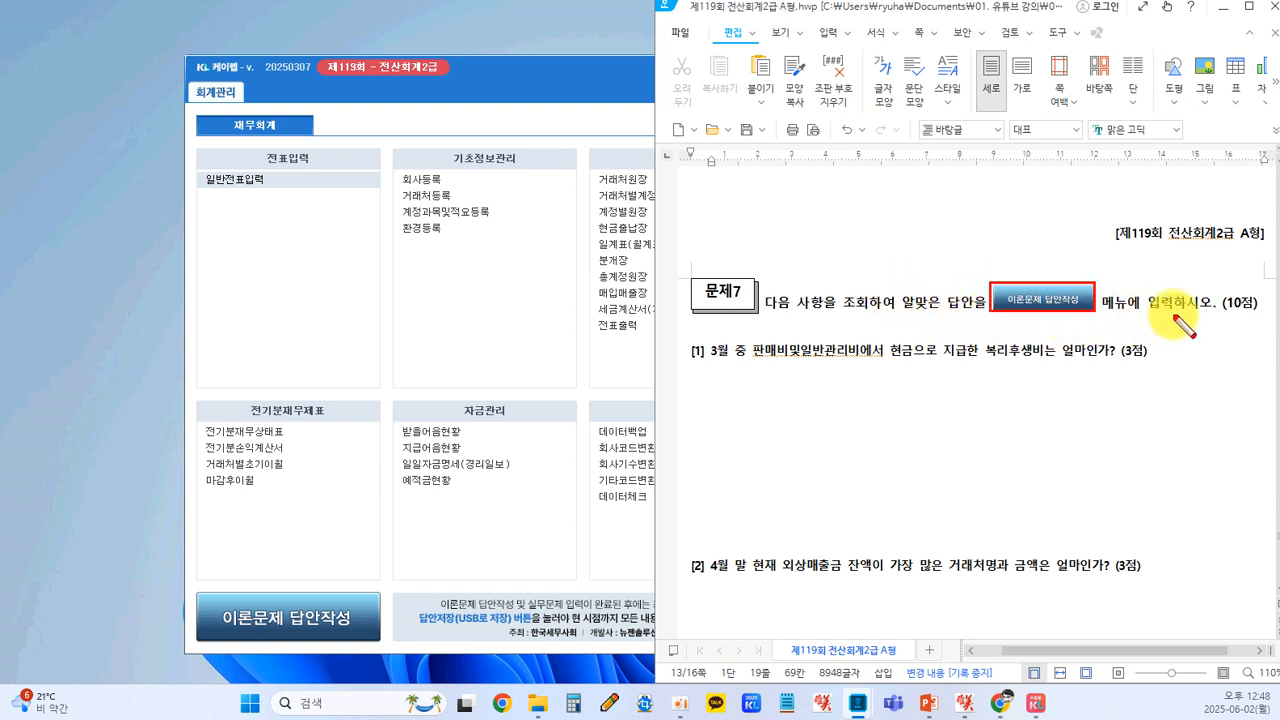
key(Escape)
click(573, 470)
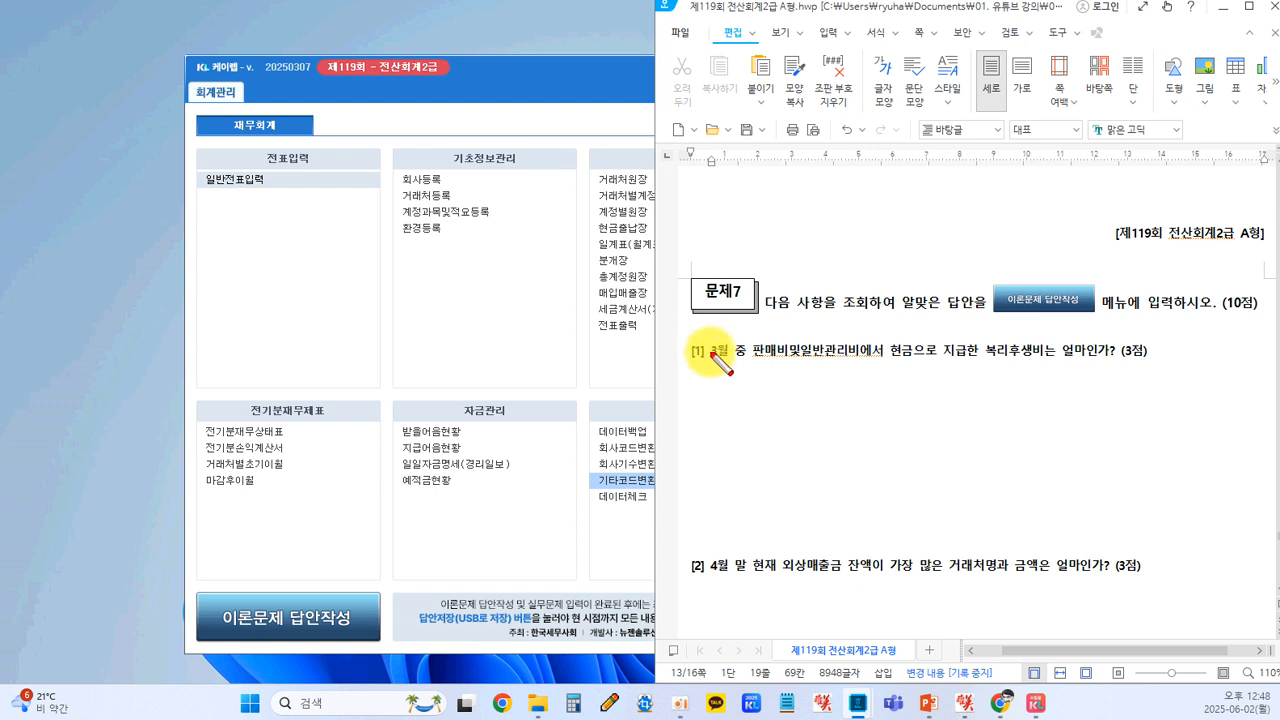
- Box "3월 중" and "현금으로 지급한 복리후생비" in red in question [1] of problem 7, and clear the markings
drag(707, 338, 759, 367)
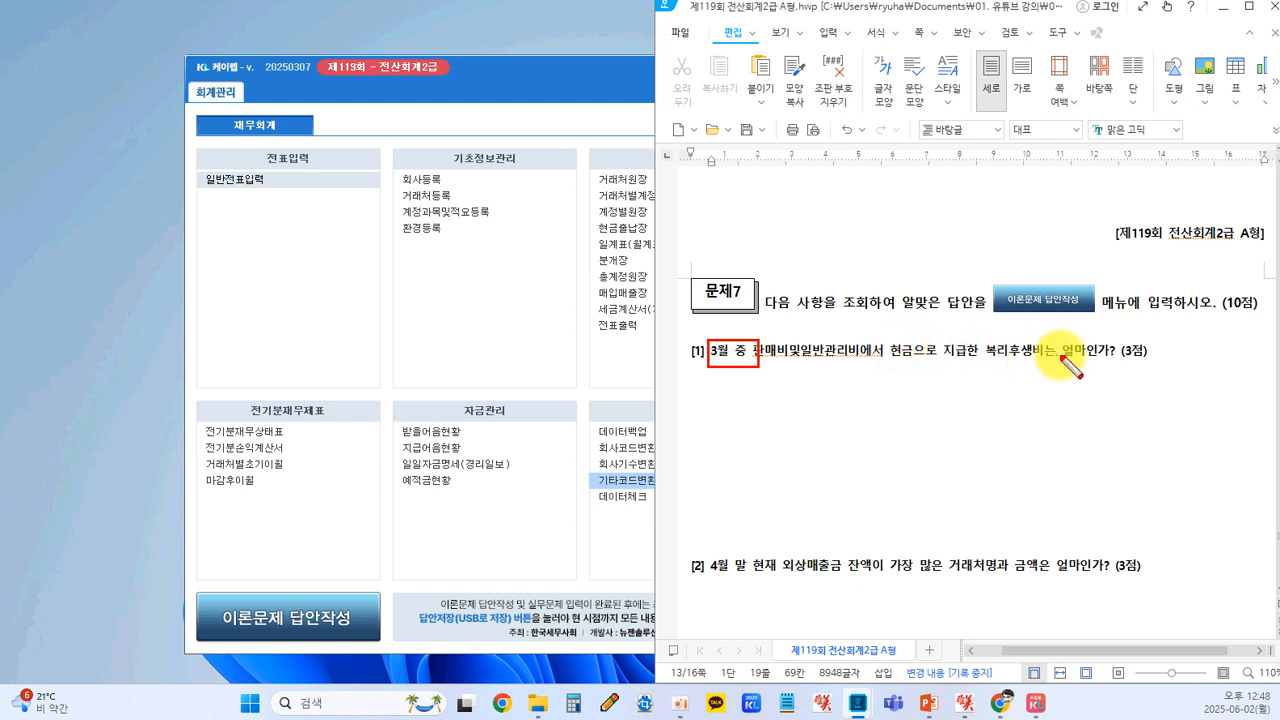
mouse_move(885, 337)
mouse_down()
mouse_move(997, 368)
mouse_move(1043, 364)
mouse_up()
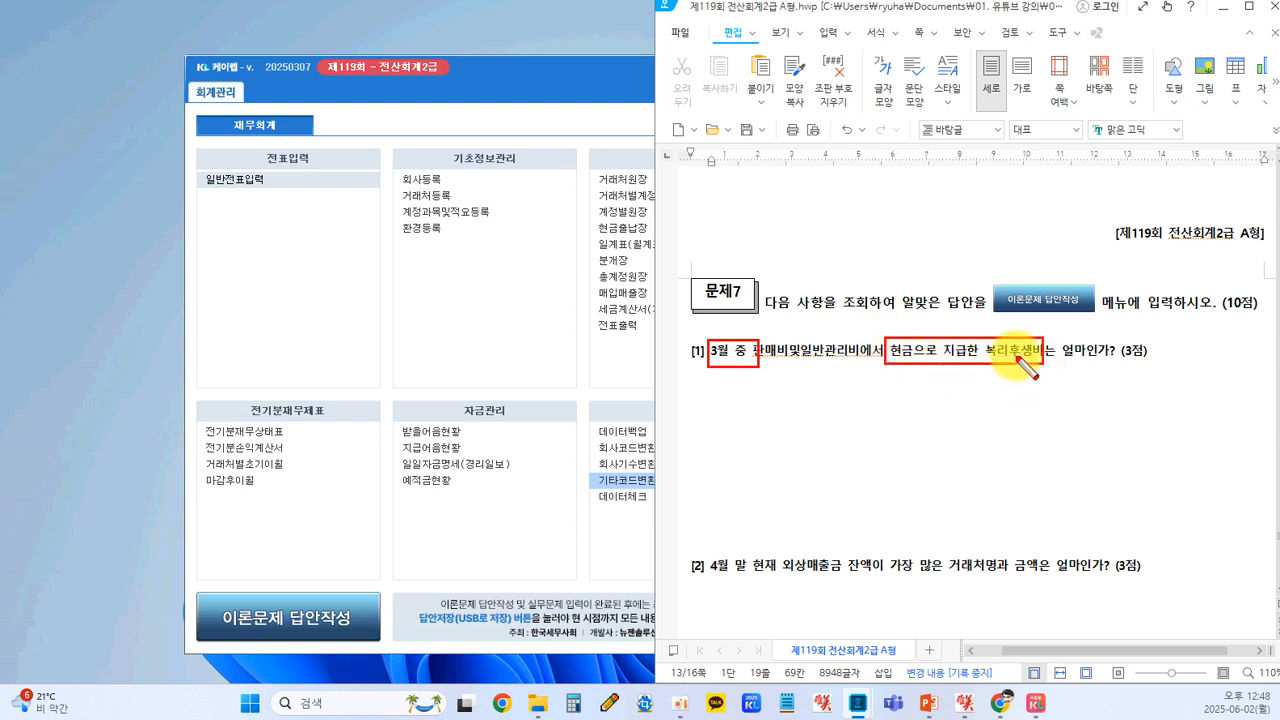
key(Escape)
- Switch to KcLep, open 일계표(월계표) from 장부관리, and maximize its window
click(499, 312)
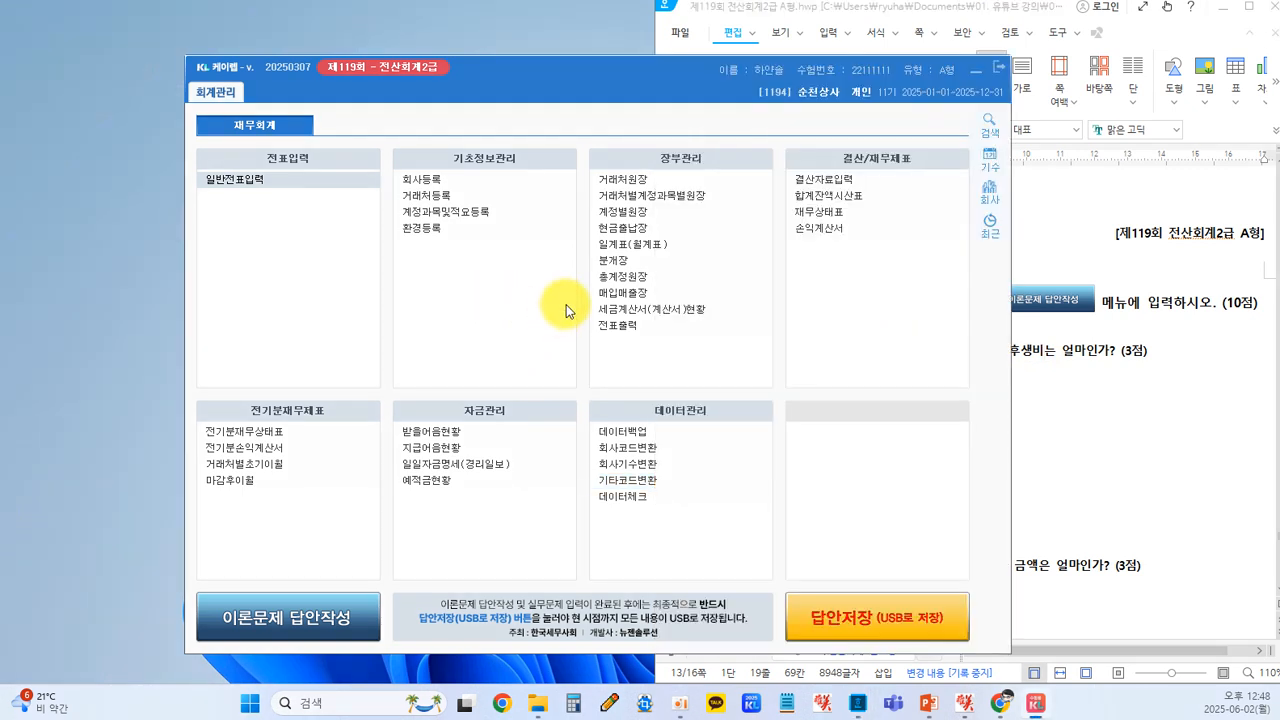
click(640, 245)
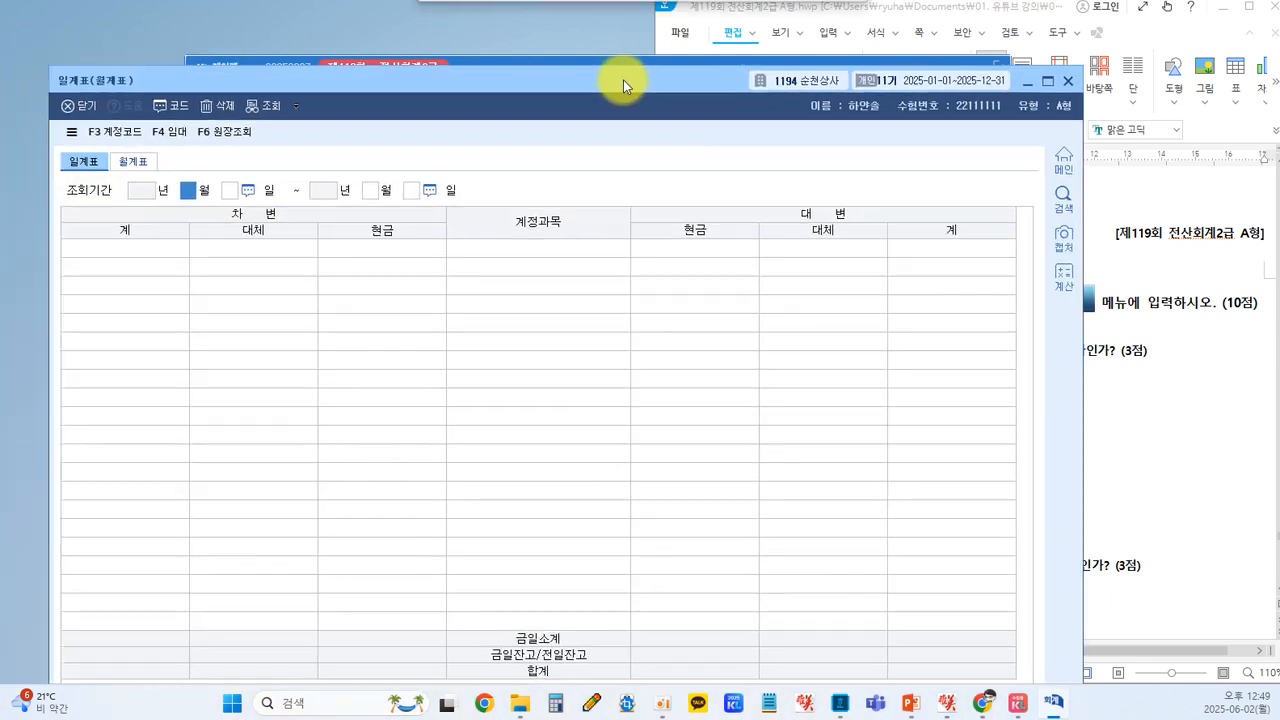
drag(623, 80, 665, 43)
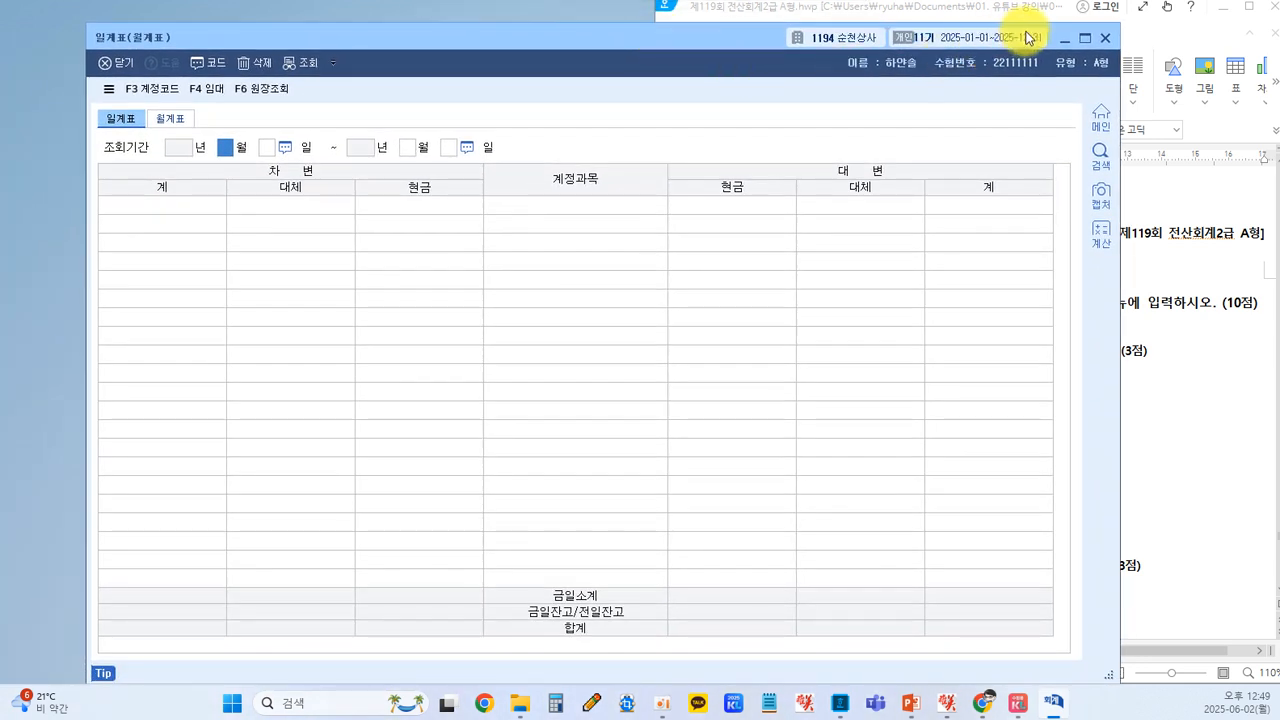
click(1084, 38)
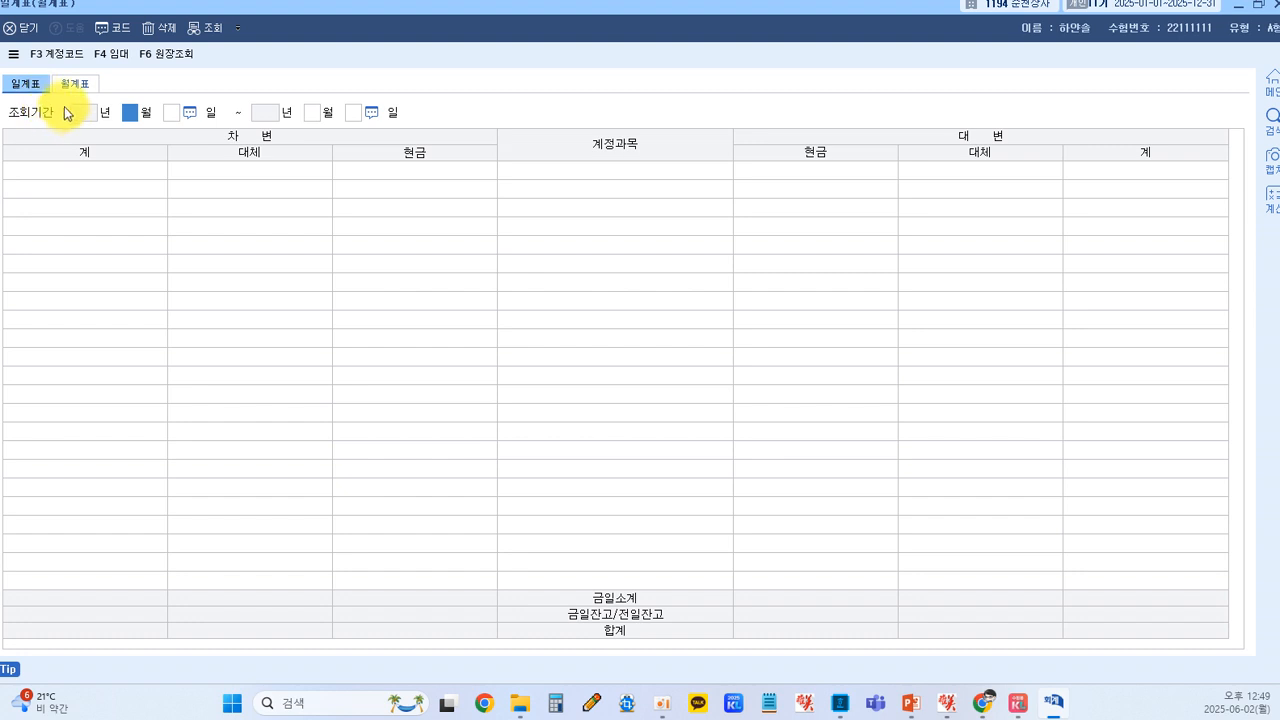
- Query the 월계표 for March 2025 through March 2025
click(27, 86)
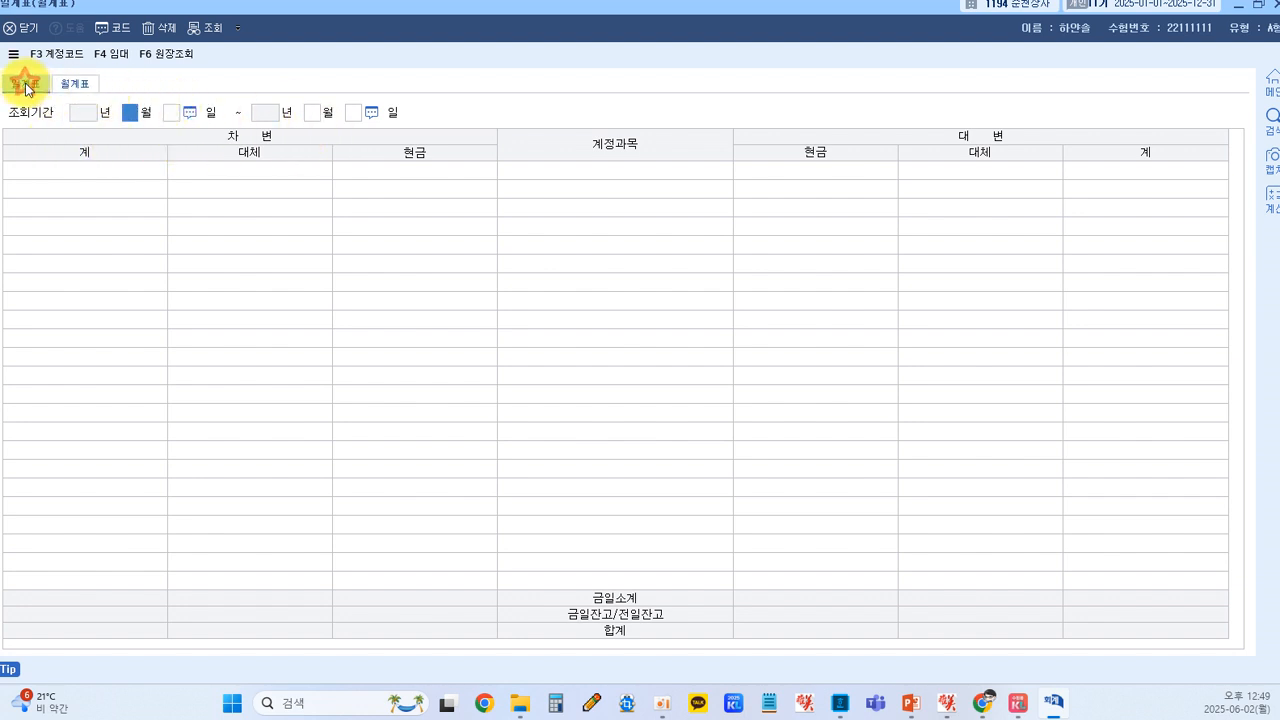
click(75, 83)
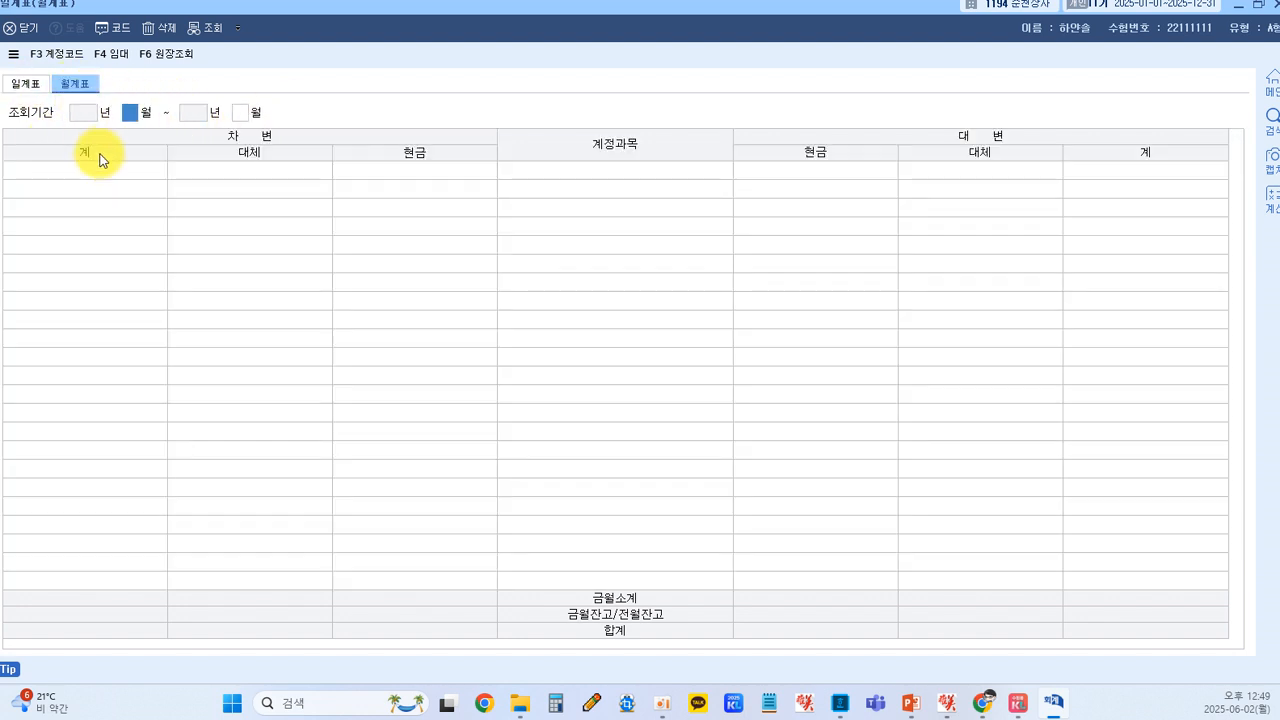
text(03)
key(Return)
text(03)
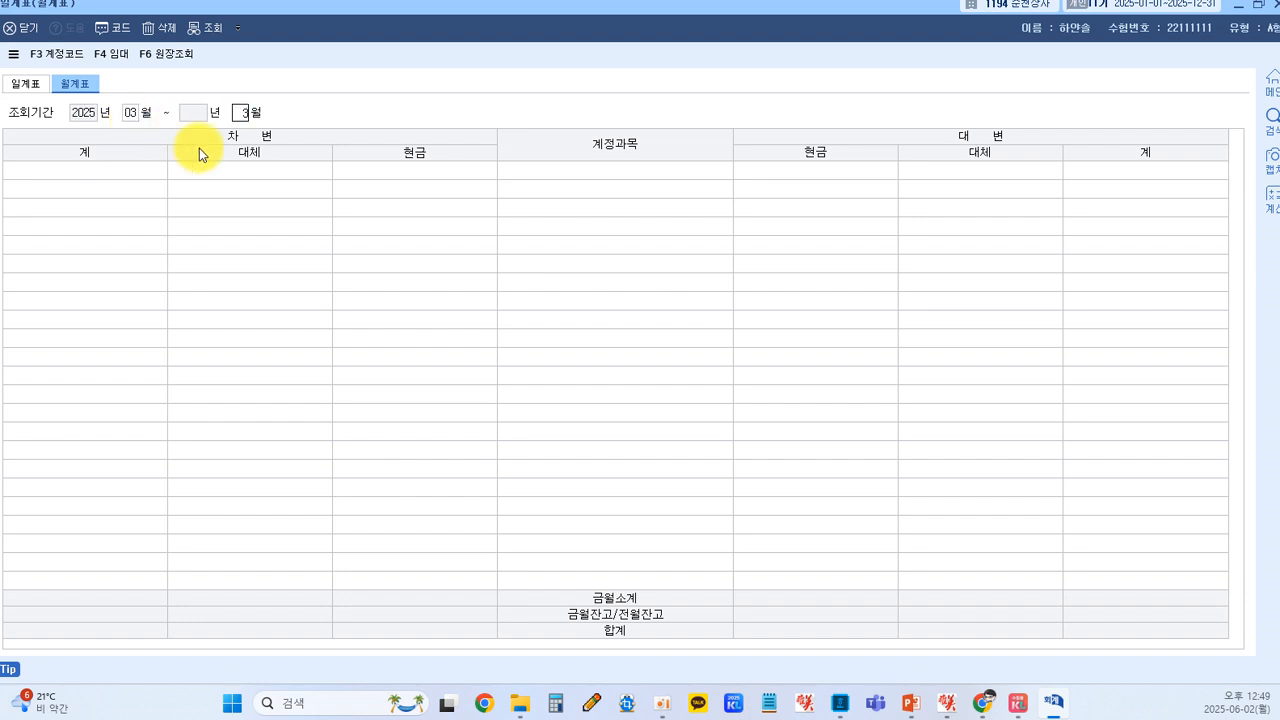
key(Return)
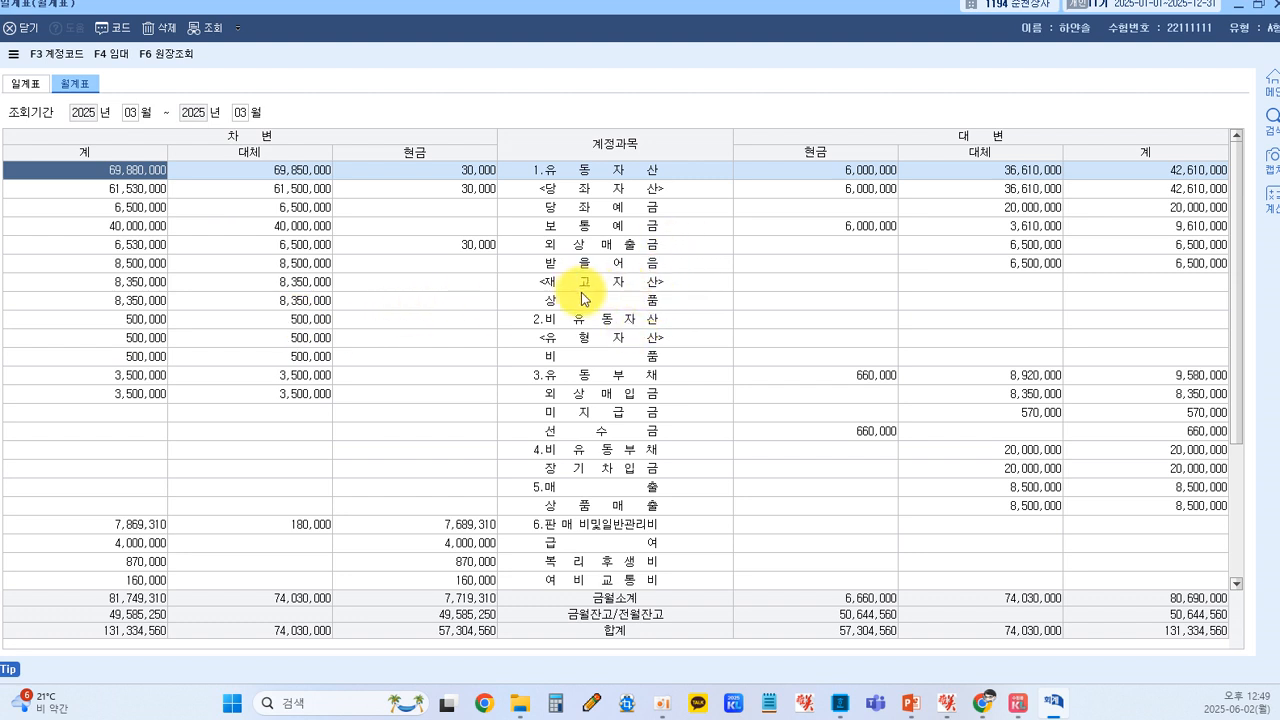
- Box the 판매비및일반관리비 row, the 복리후생비 row and the debit 현금 heading of the 월계표 in red
scroll(583, 298, down, 3)
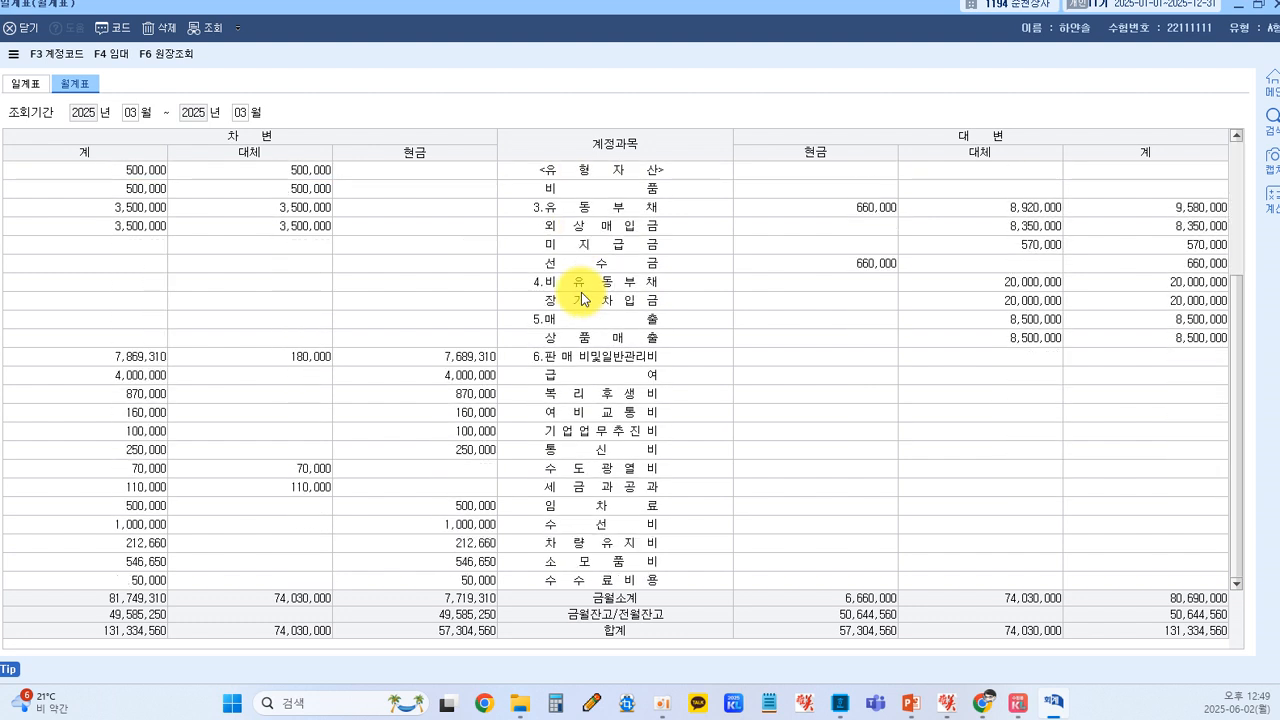
drag(68, 344, 739, 367)
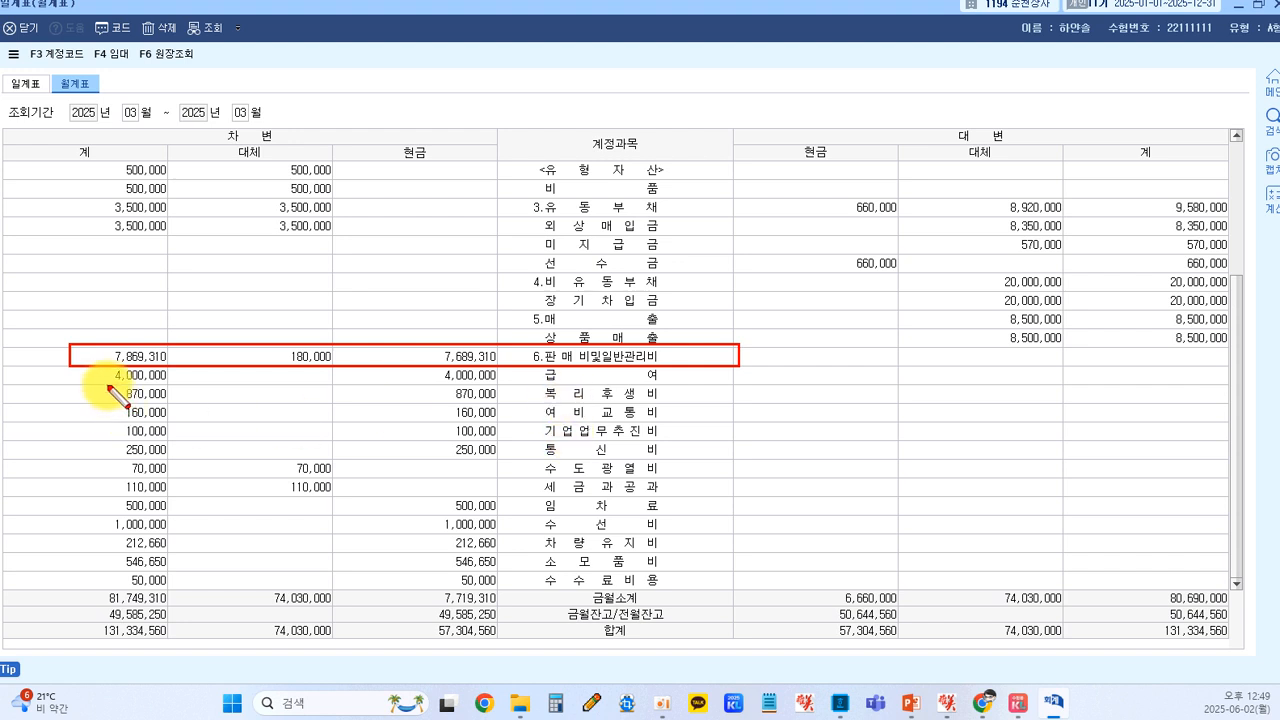
mouse_move(73, 383)
mouse_down()
mouse_move(606, 414)
mouse_move(729, 408)
mouse_move(662, 406)
mouse_up()
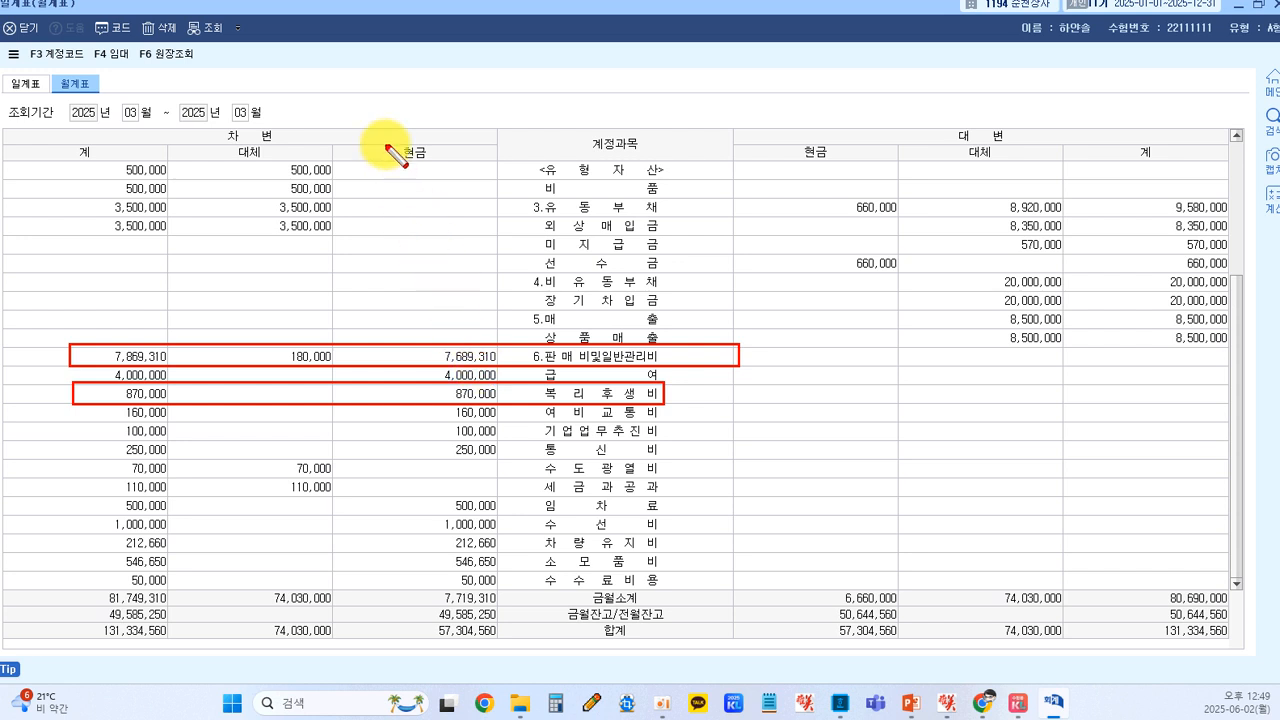
mouse_move(384, 143)
mouse_down()
mouse_move(414, 168)
mouse_move(440, 166)
mouse_up()
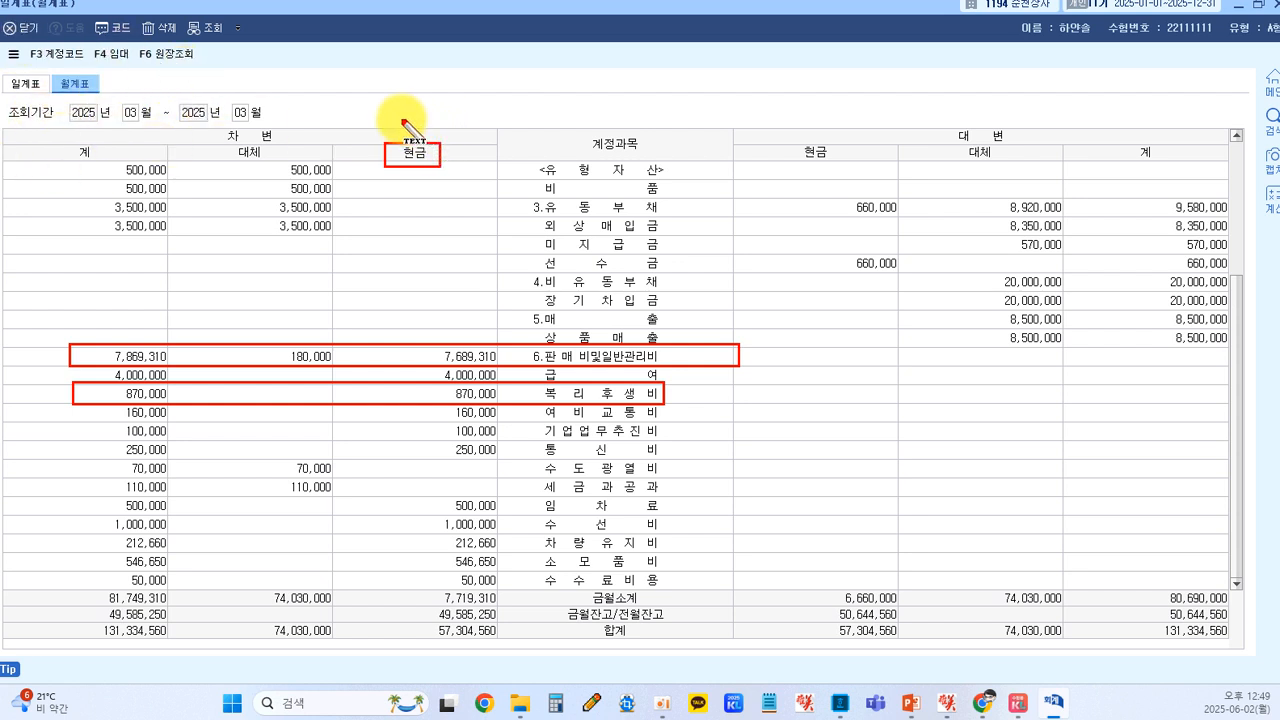
- Label the debit and credit 현금 columns 출금 and 입금, circle the 복리후생비 cash amount, and clear all markings
drag(388, 108, 388, 128)
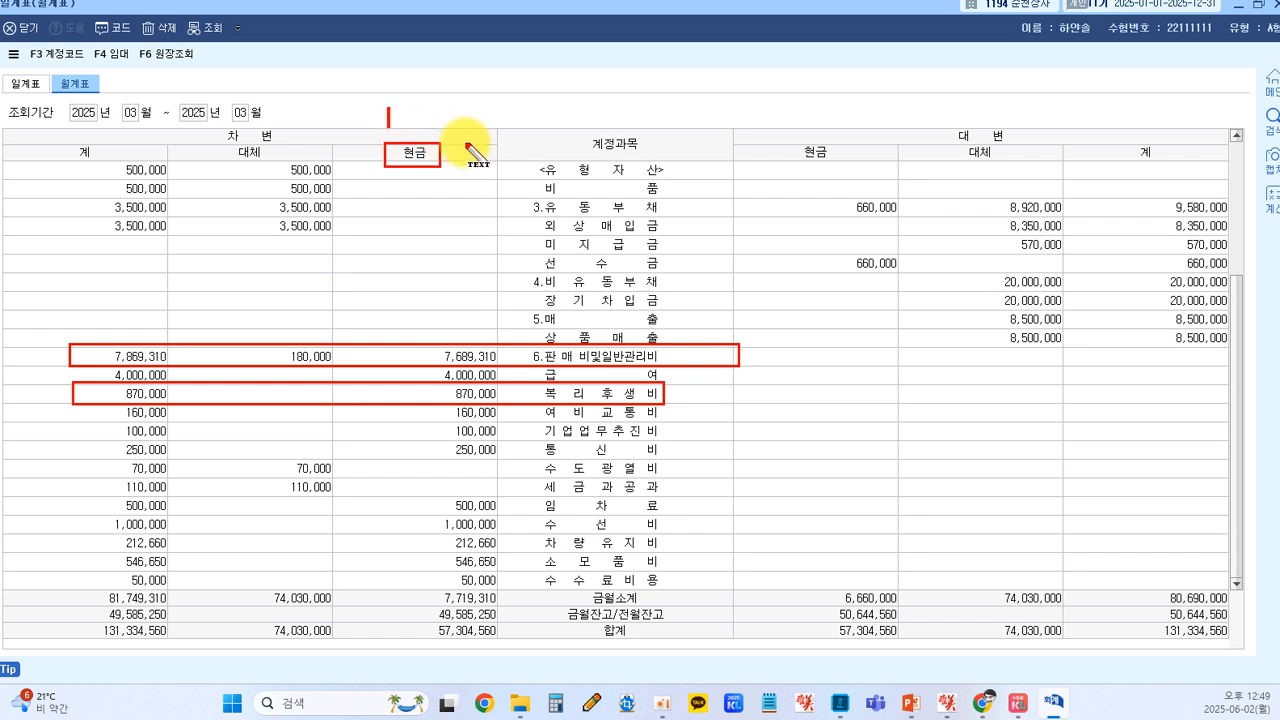
text(출금)
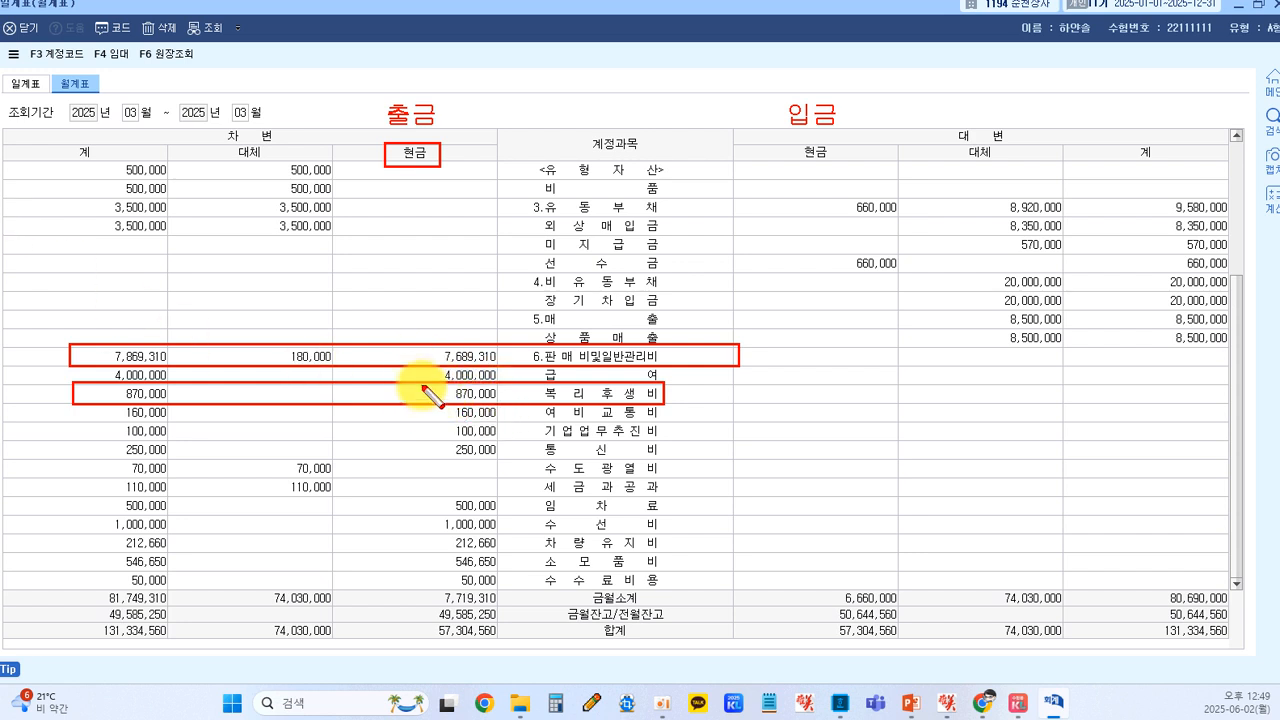
drag(422, 381, 505, 410)
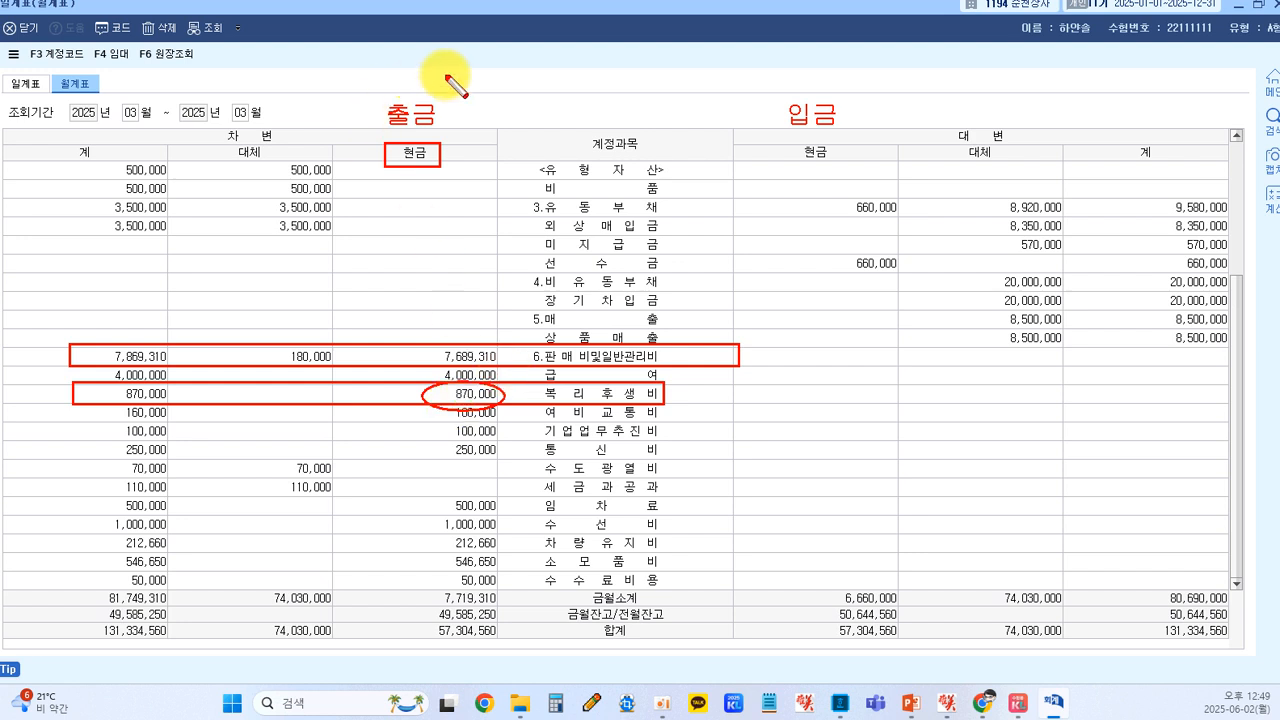
key(Escape)
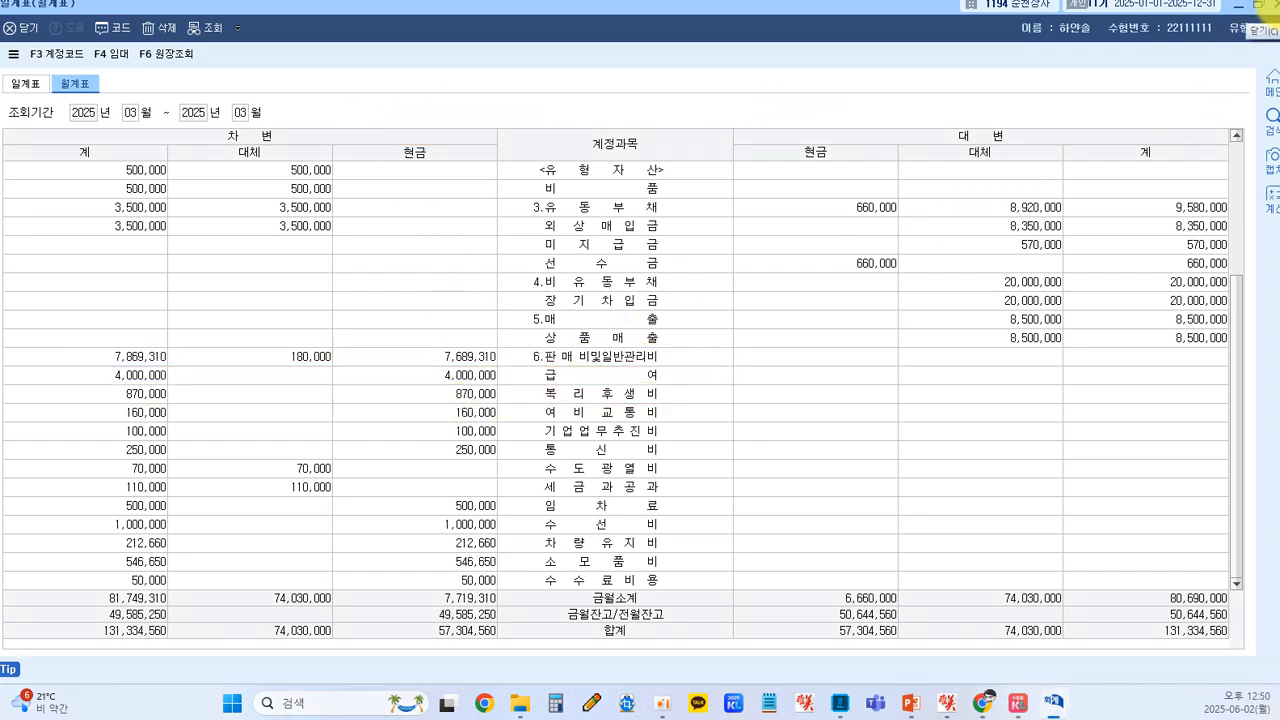
- Close the 월계표 and review question [2] of problem 7 in the exam document
click(1272, 5)
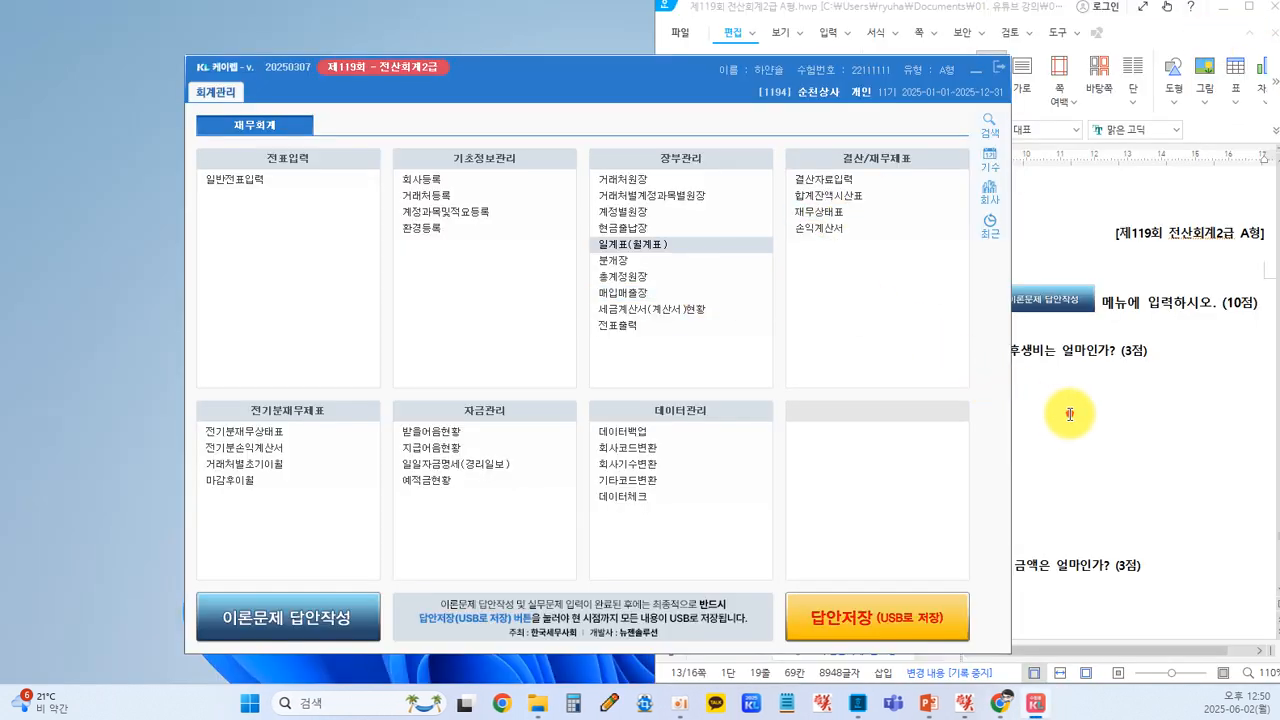
click(1066, 414)
scroll(850, 368, down, 2)
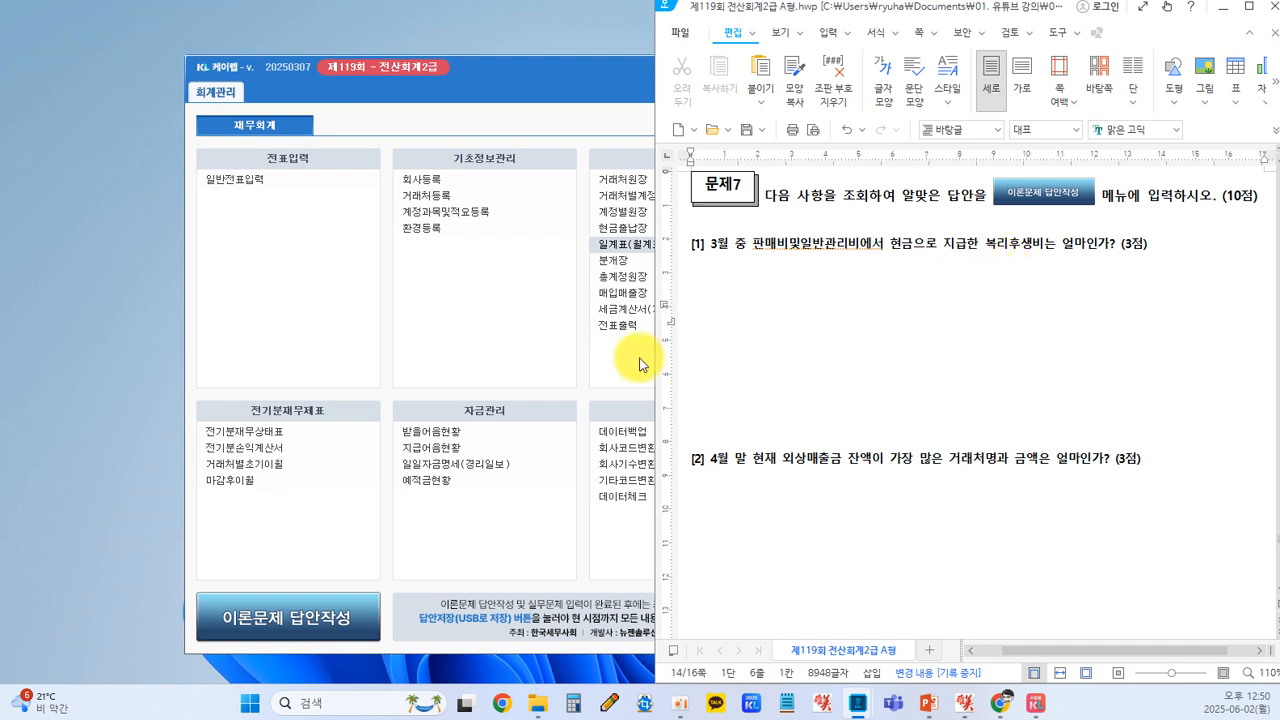
scroll(788, 314, down, 1)
scroll(788, 314, down, 3)
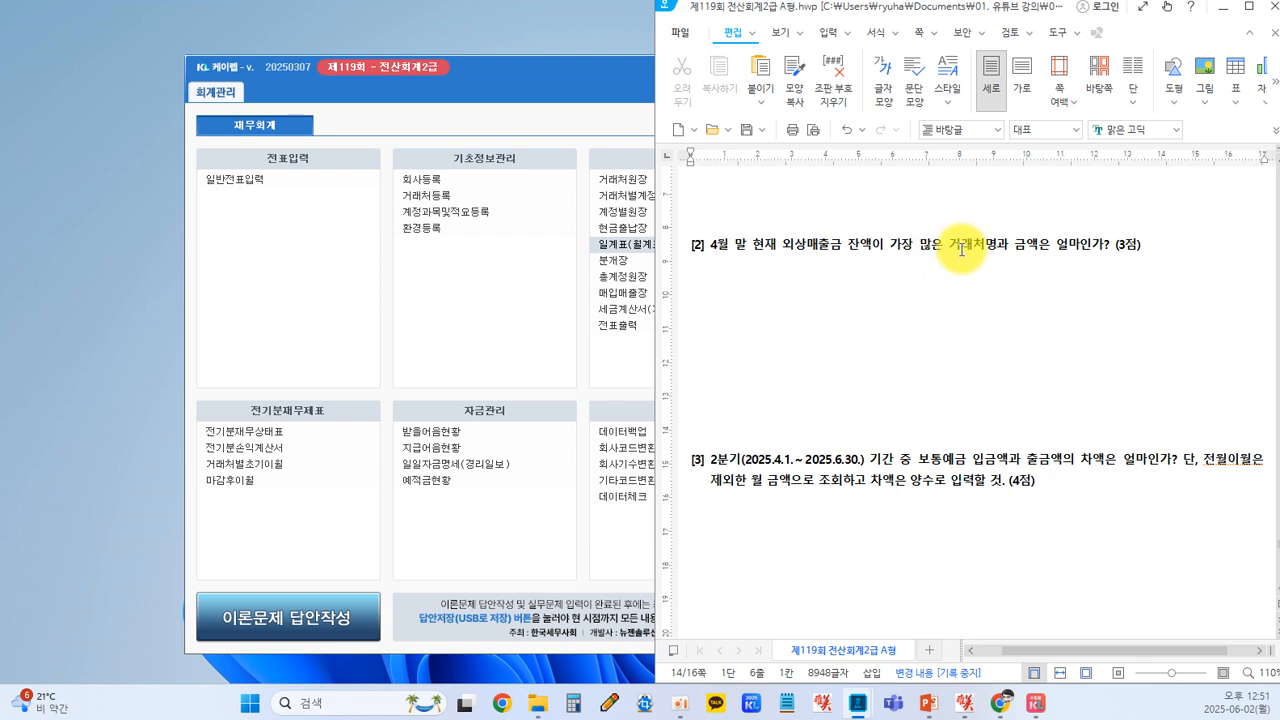
- Switch to KcLep, open 거래처원장 from 장부관리, and reposition its window so it is fully in view
click(482, 293)
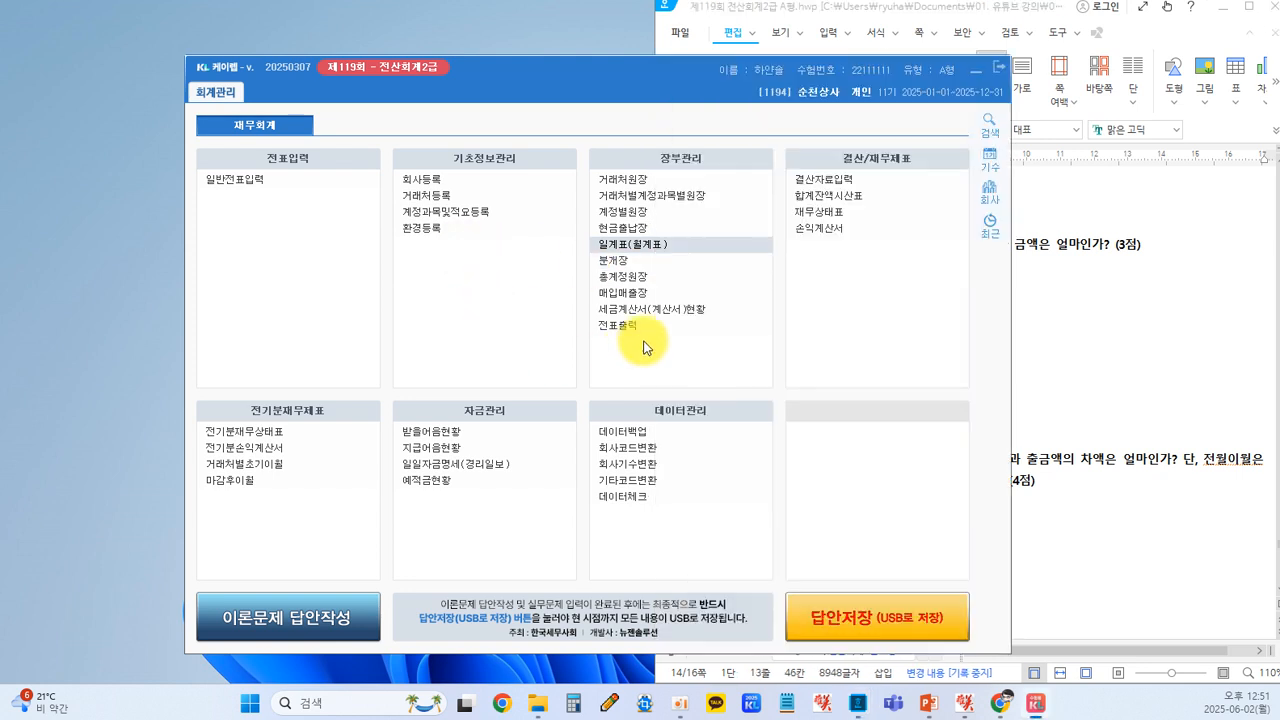
click(628, 184)
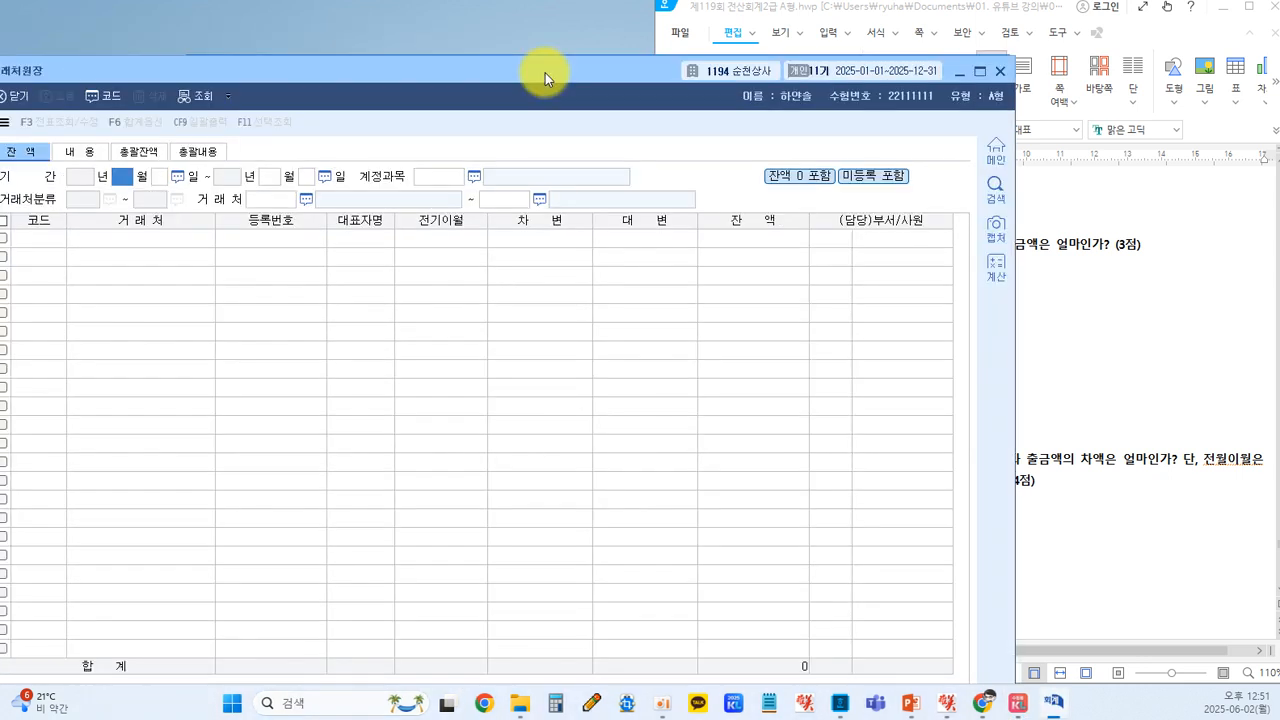
drag(545, 70, 671, 34)
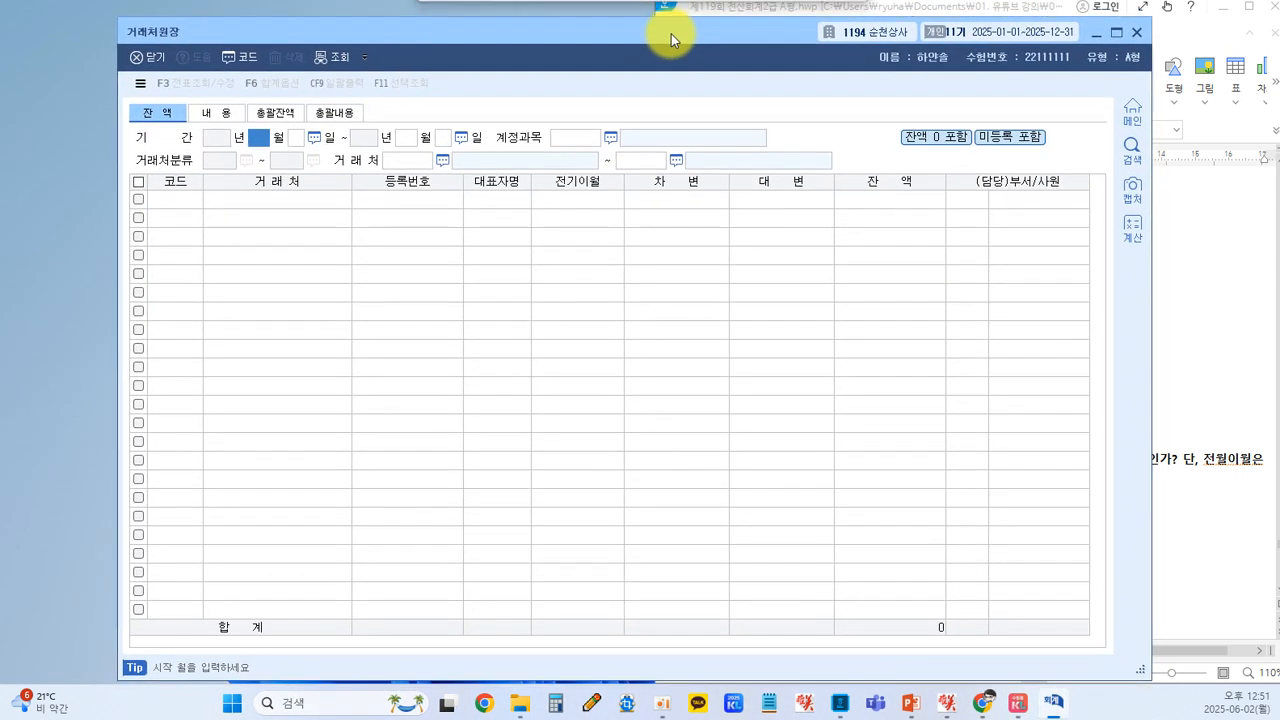
- Query the 거래처원장 balances from 2025-01-01 to 2025-04-30 for account 0108 외상매출금, customers 00102 to 99603
click(251, 142)
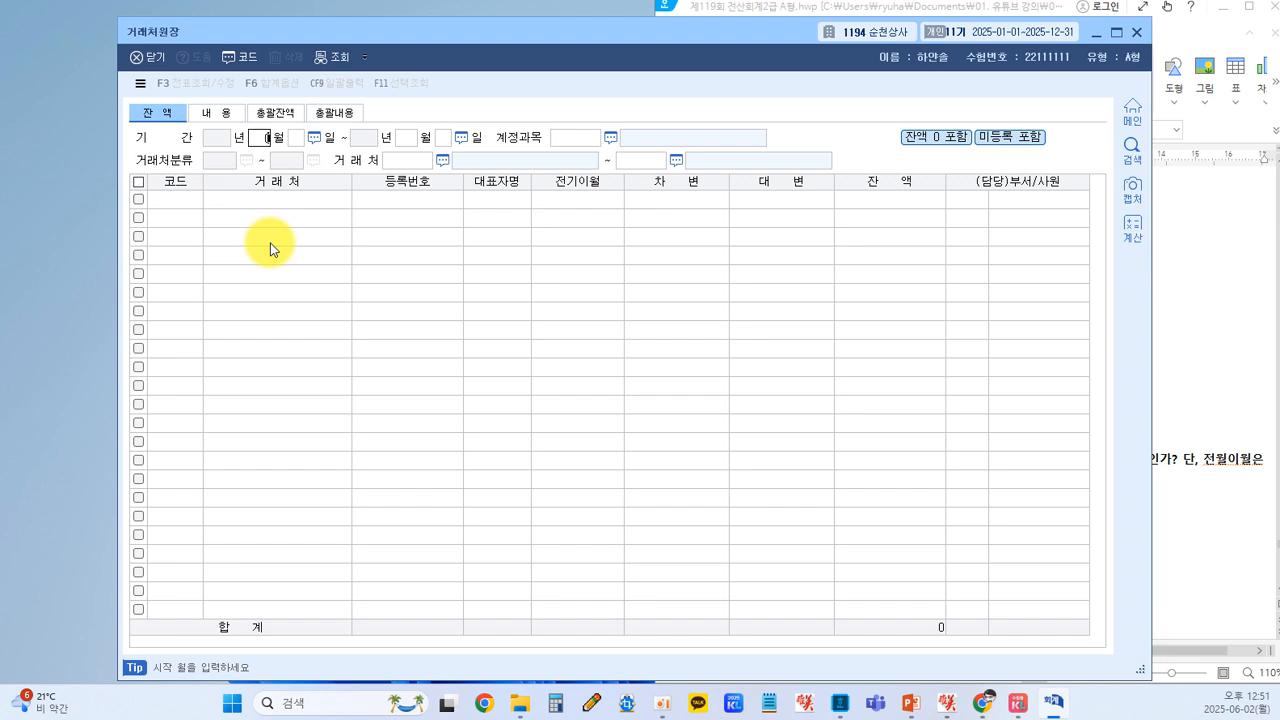
text(30)
key(Return)
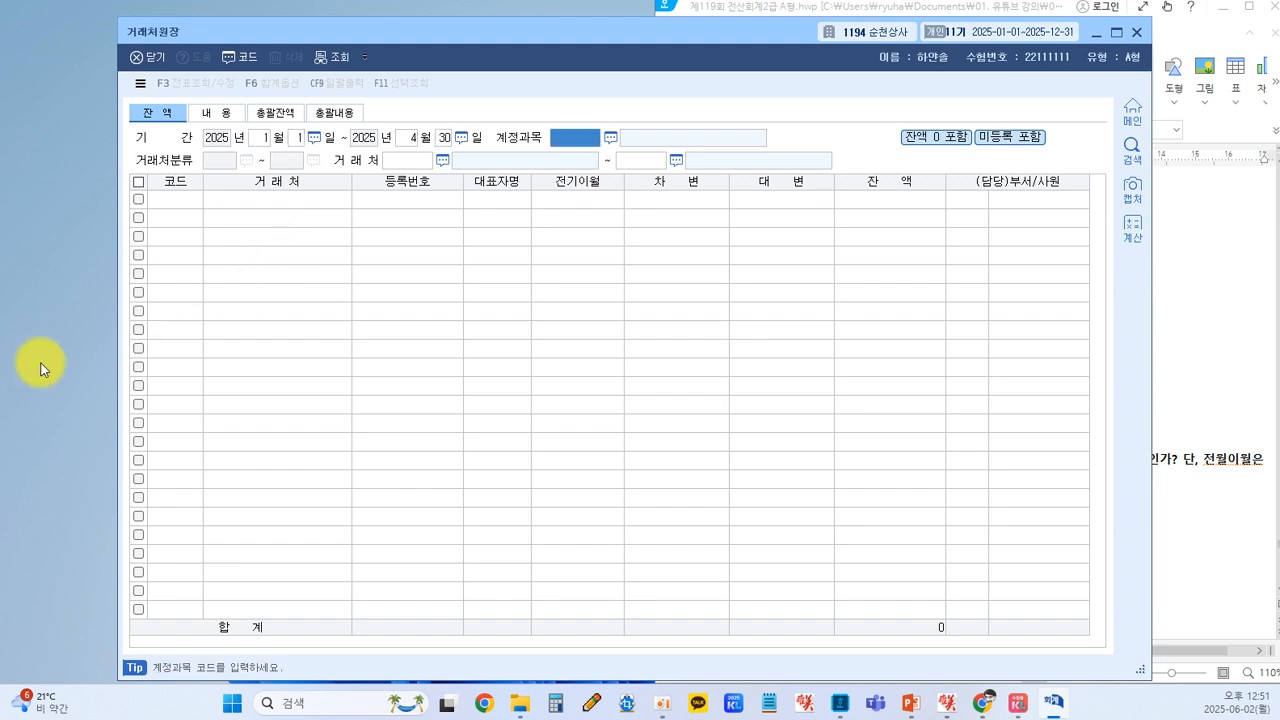
text(0108)
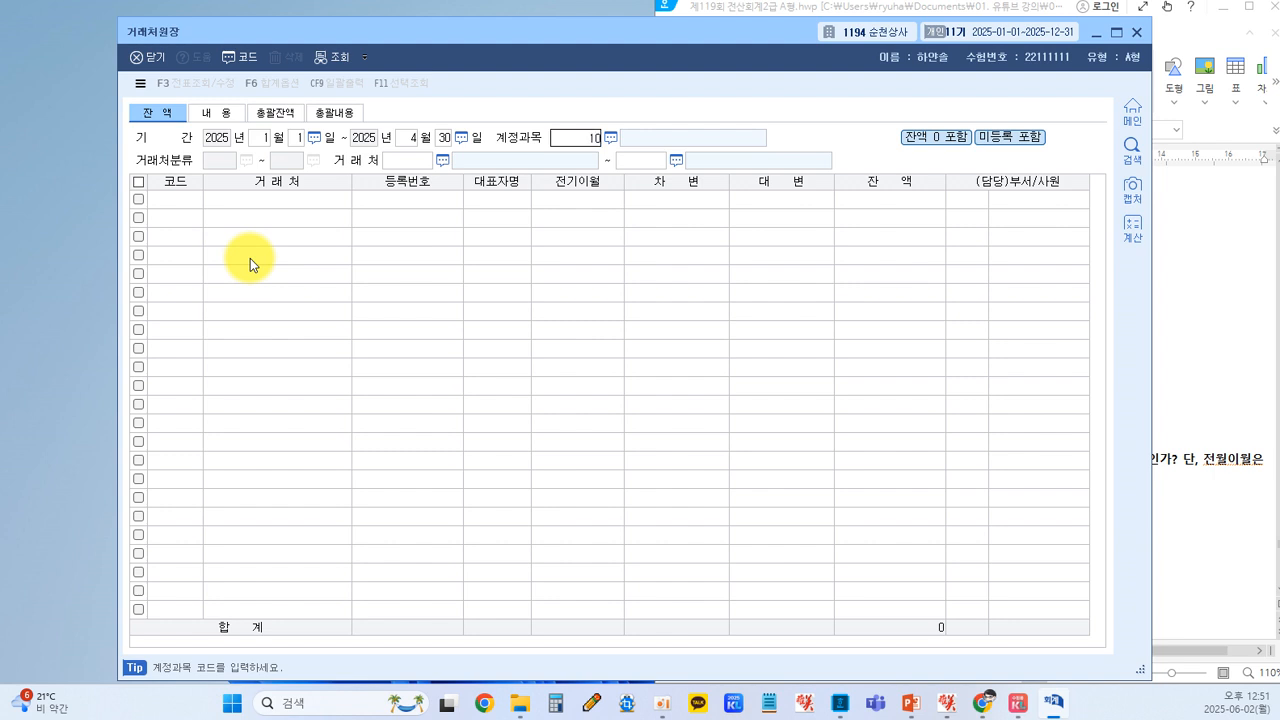
key(Return)
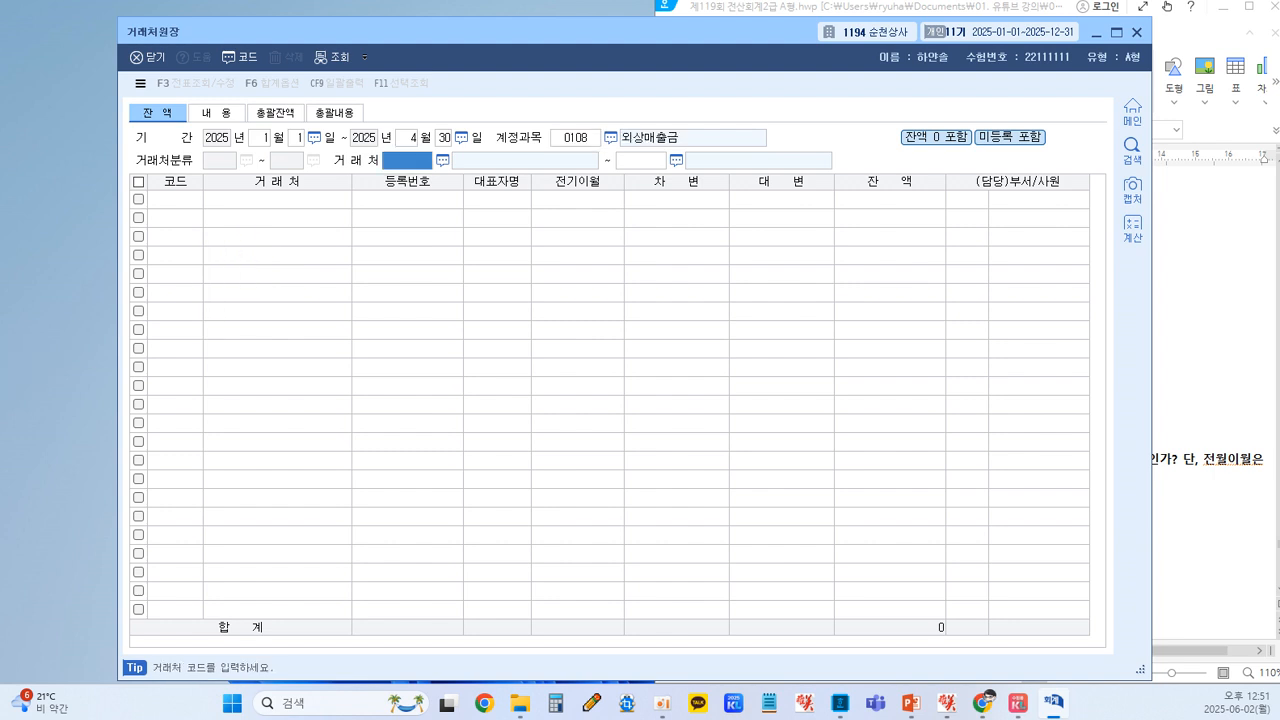
text(102)
key(Return)
key(Return)
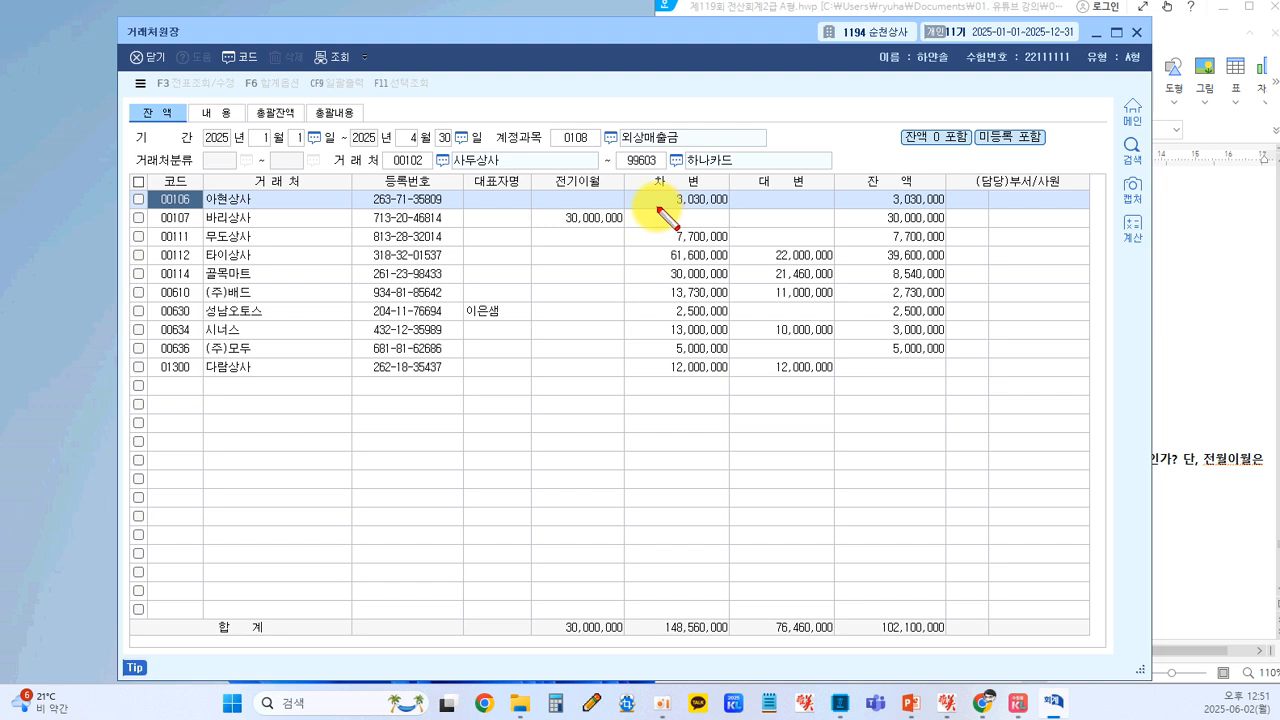
- Box the 0108 외상매출금 account, the 잔액 column heading and the 타이상사 row in red
drag(549, 127, 705, 147)
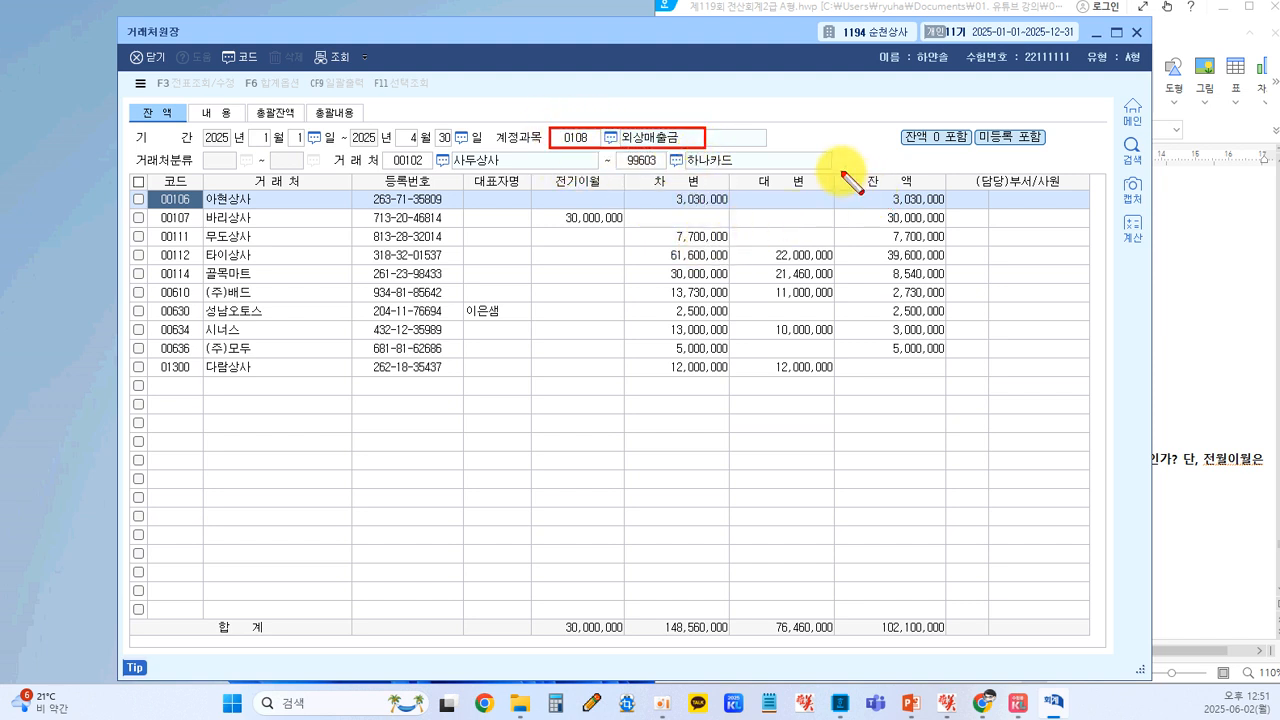
drag(832, 172, 946, 187)
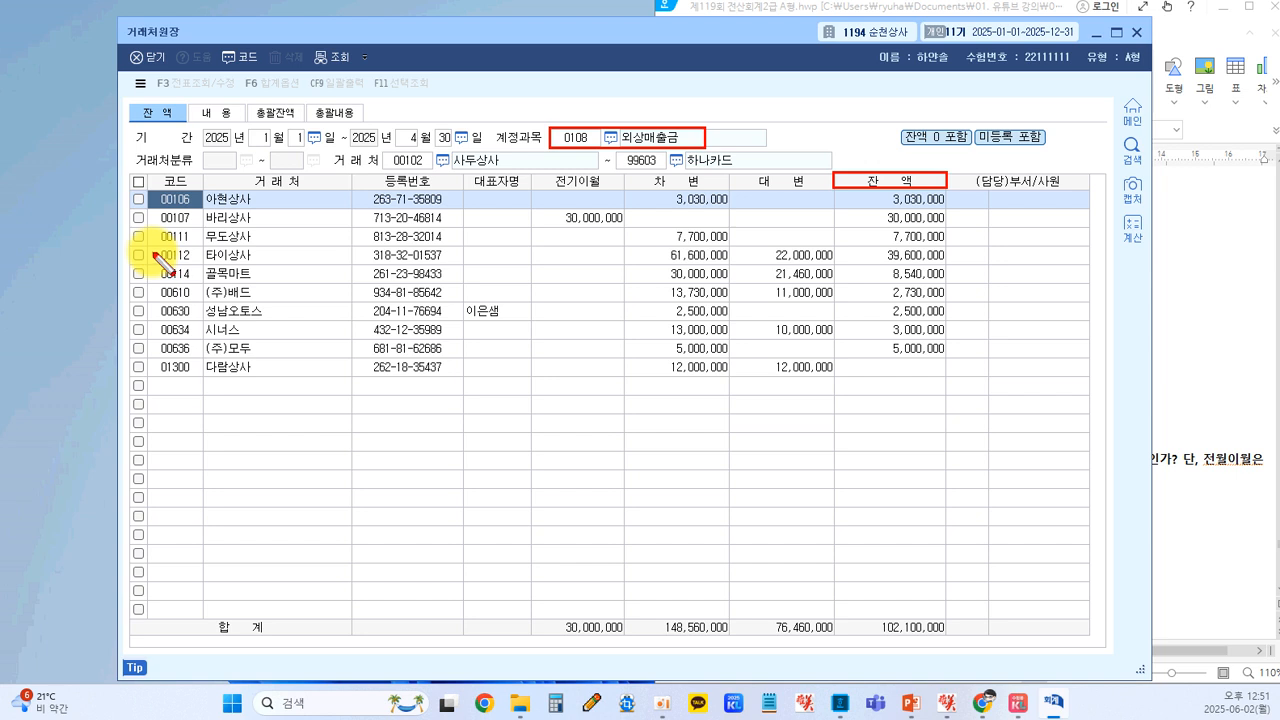
drag(147, 243, 946, 265)
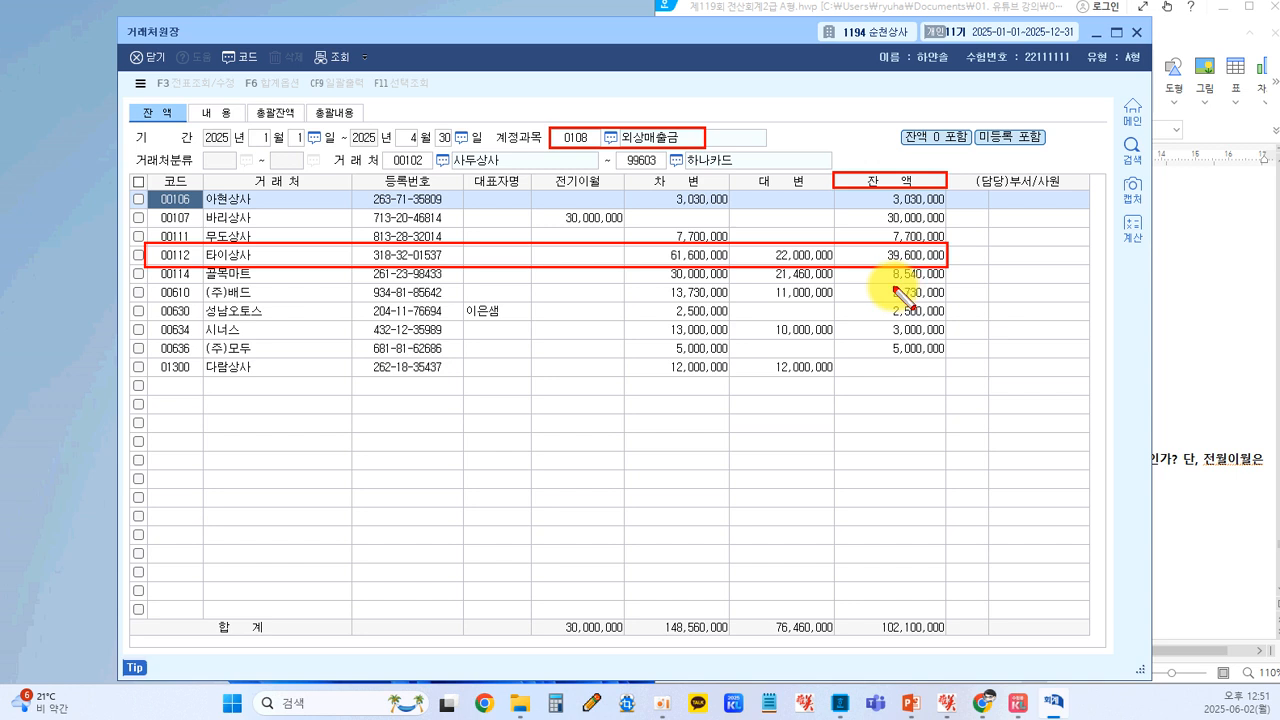
- Clear the red boxes and read question [3] of problem 7 on the second-quarter 보통예금 difference in the exam document
key(Escape)
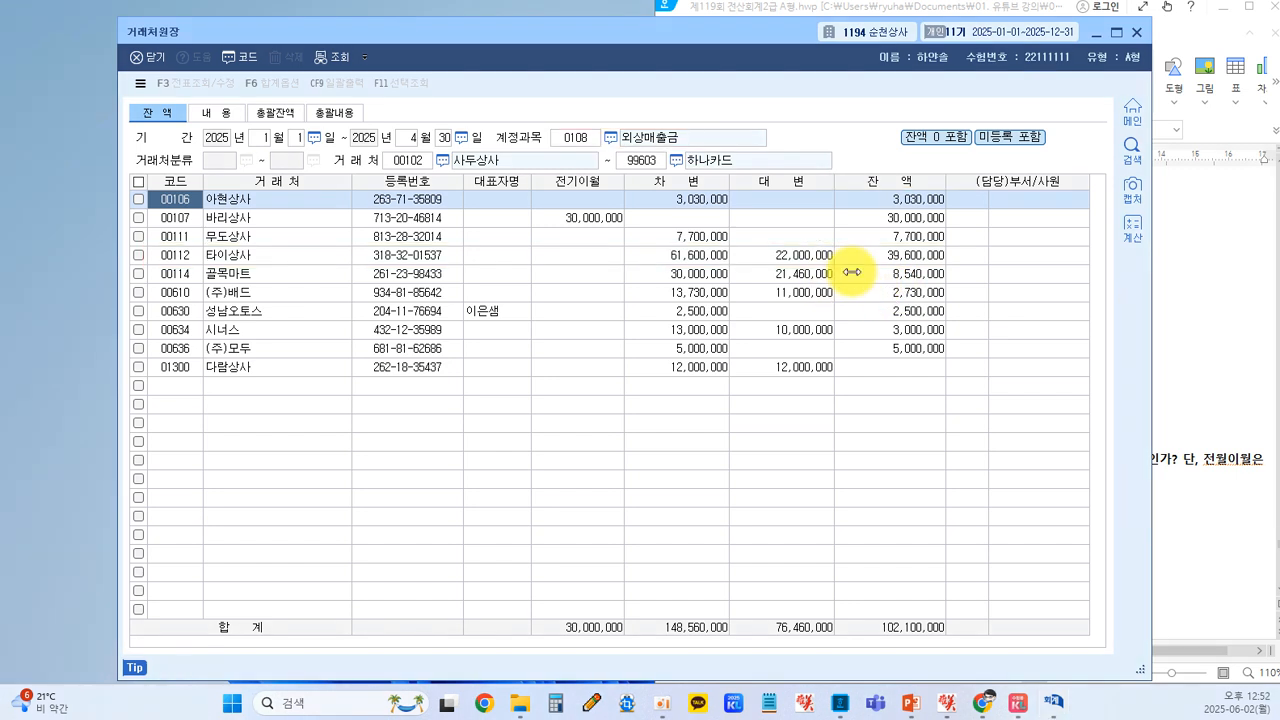
click(1180, 340)
scroll(922, 349, down, 3)
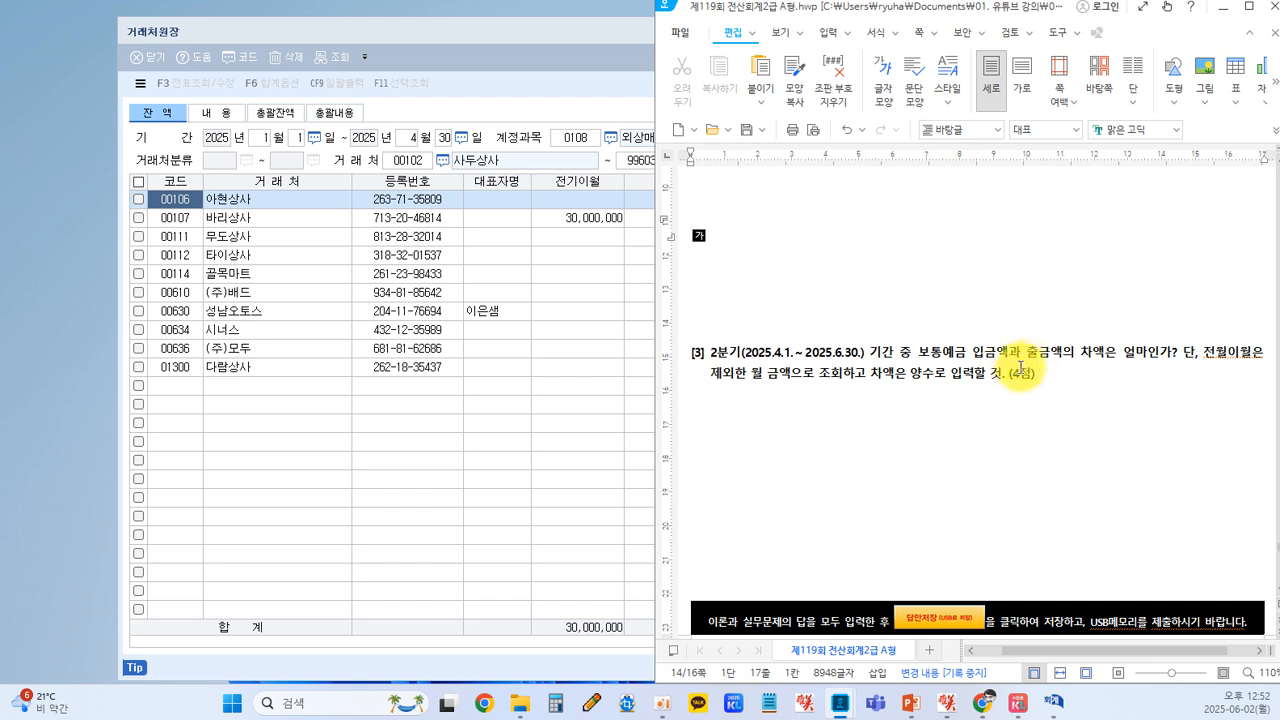
click(1185, 352)
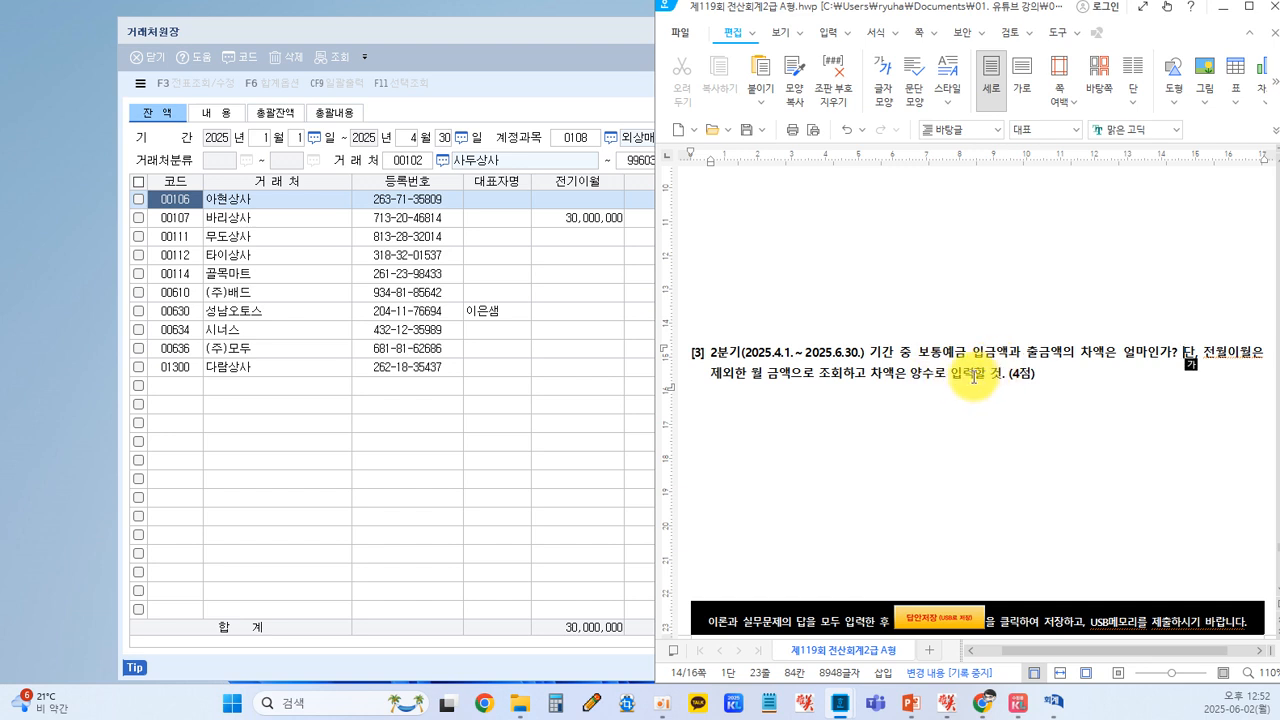
click(508, 434)
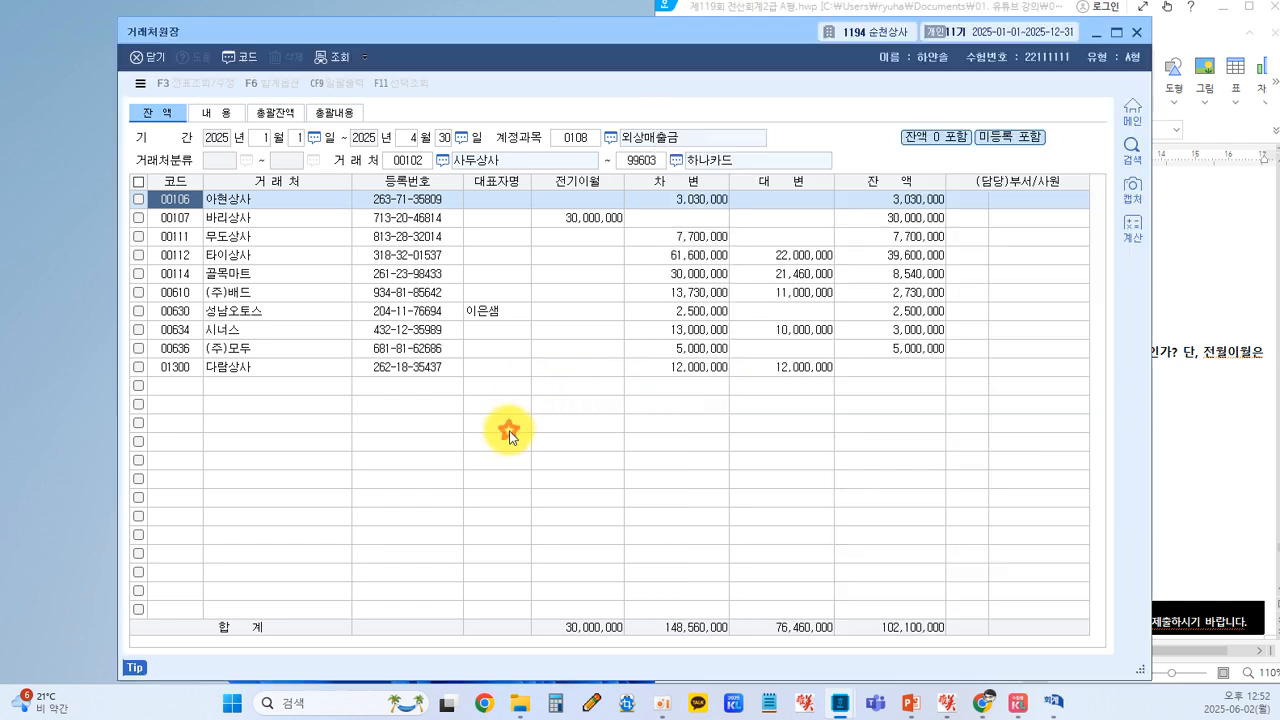
click(1146, 449)
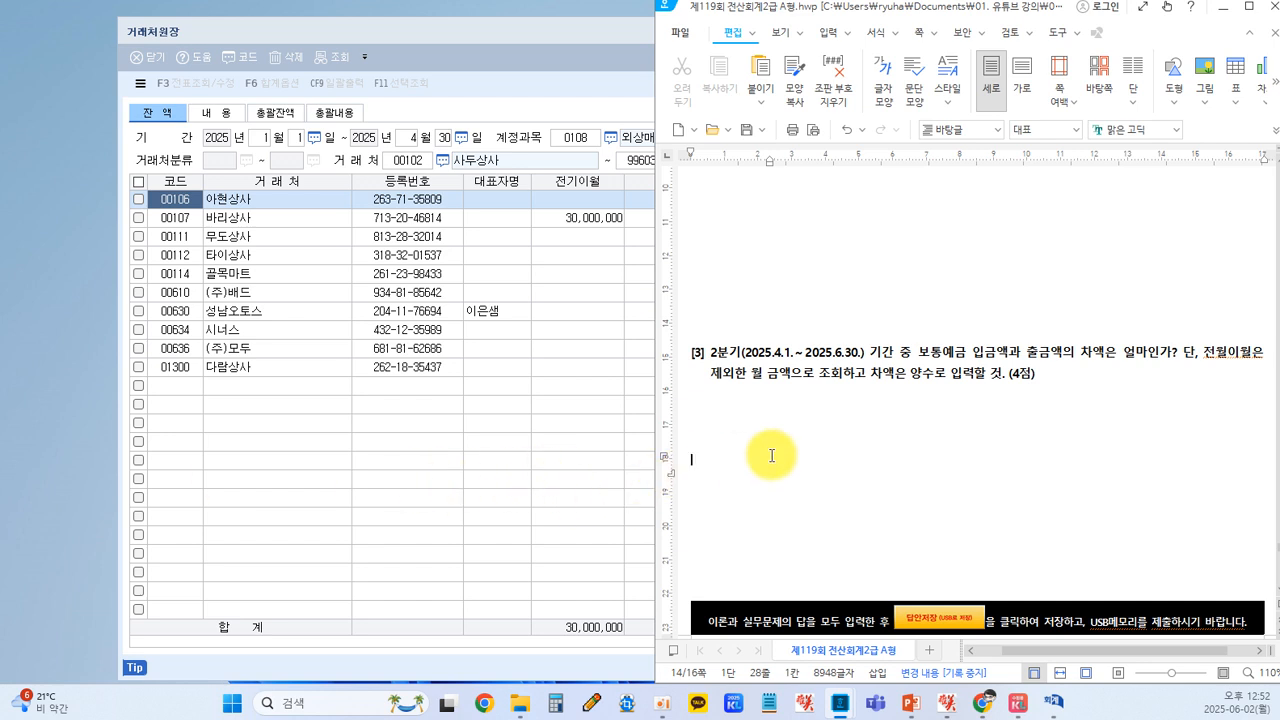
click(495, 455)
click(1194, 494)
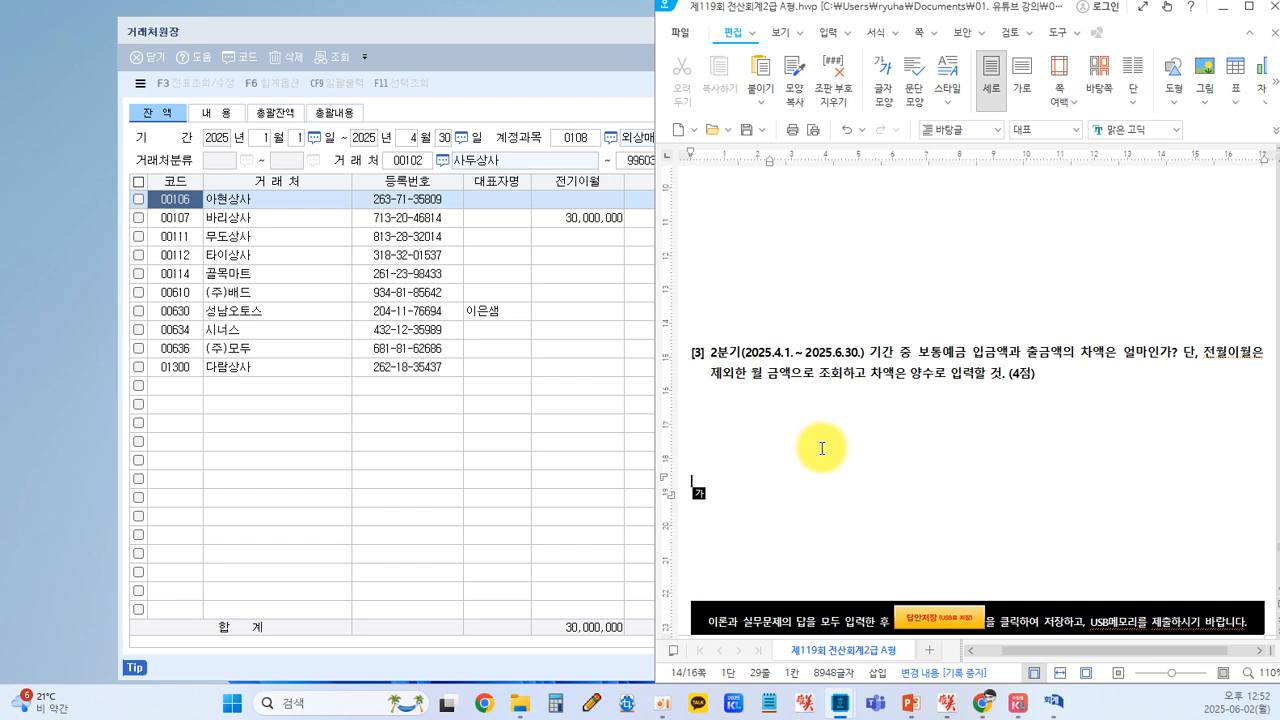
click(874, 459)
- Close the 거래처원장 in KcLep, open 계정별원장 from 장부관리, and reposition its window so it is fully in view
click(533, 472)
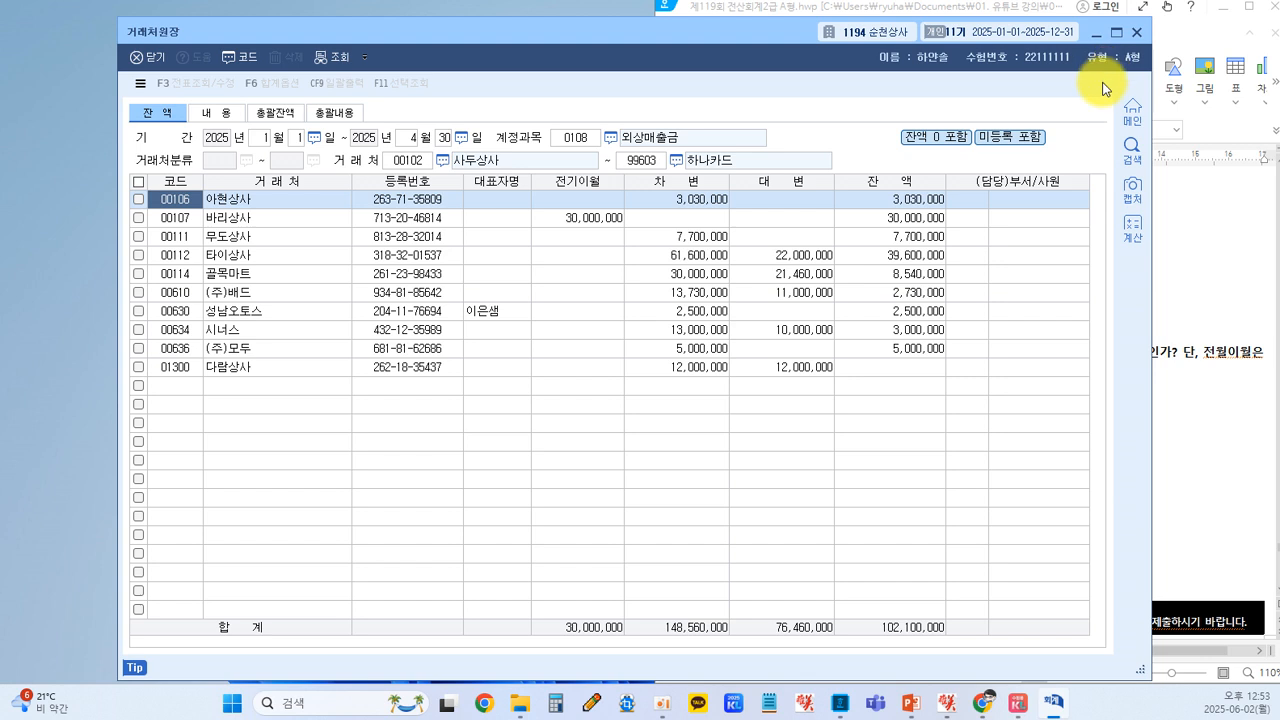
click(1138, 34)
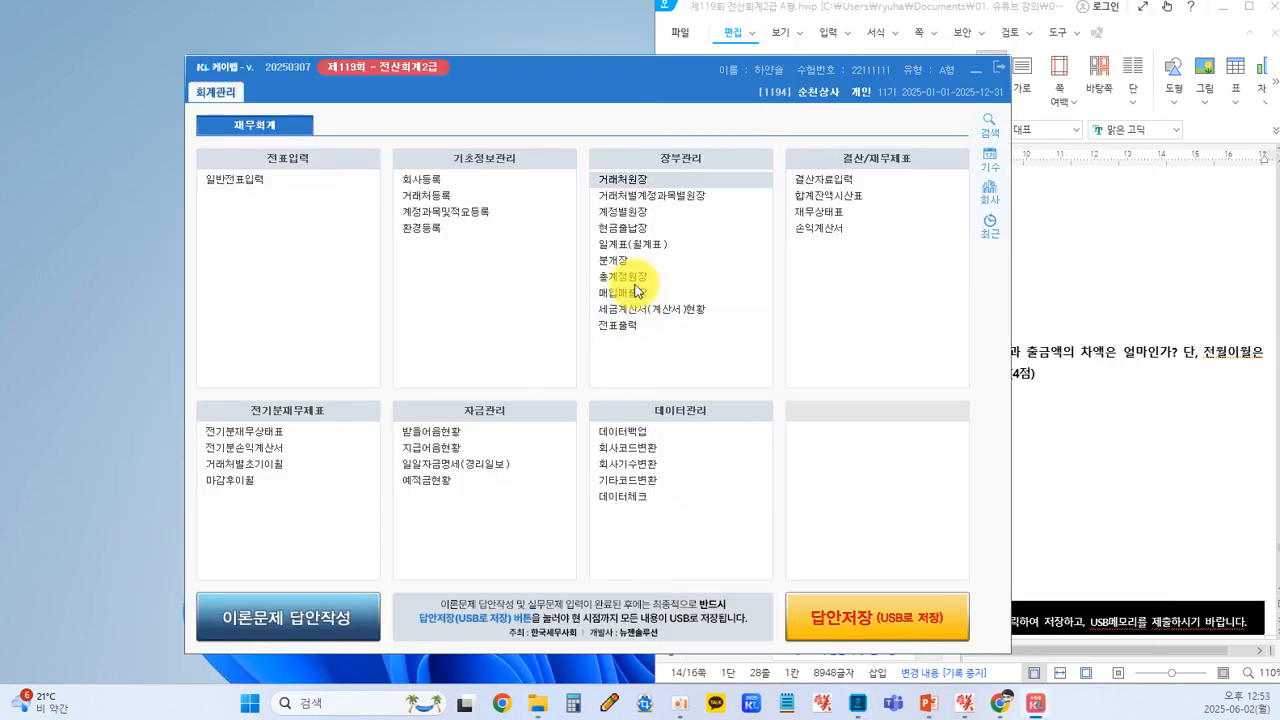
click(630, 218)
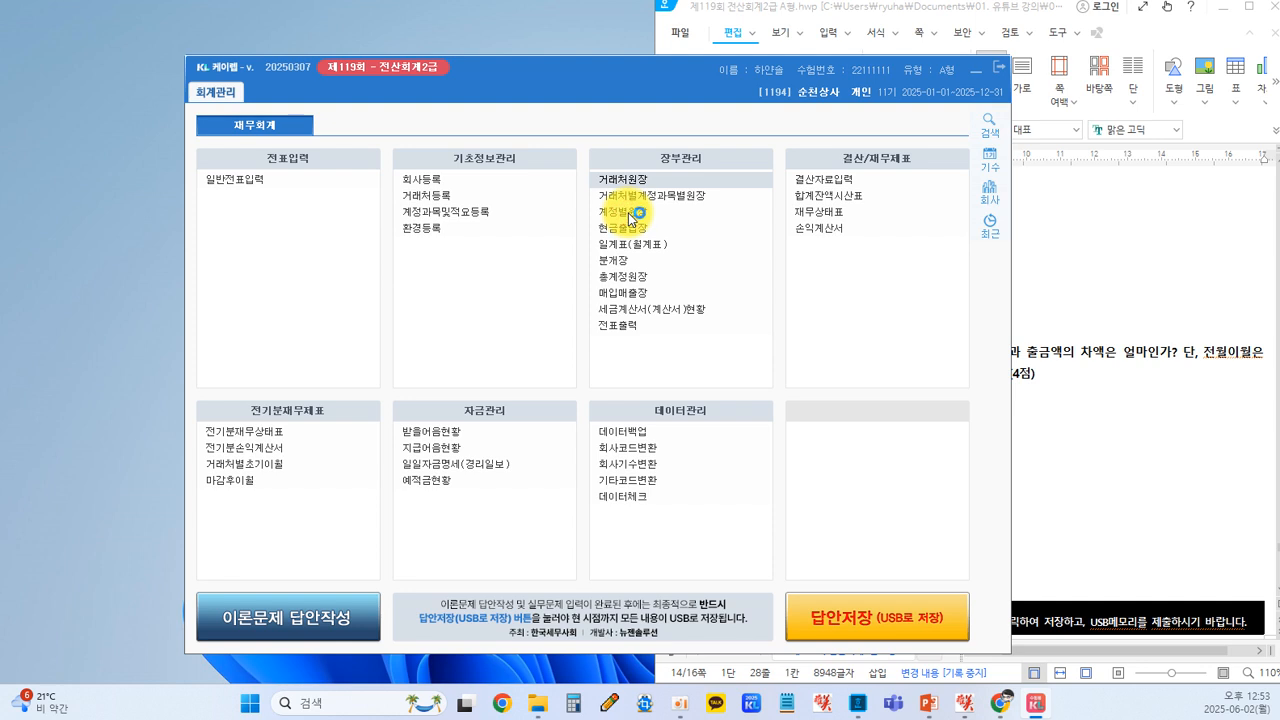
click(630, 216)
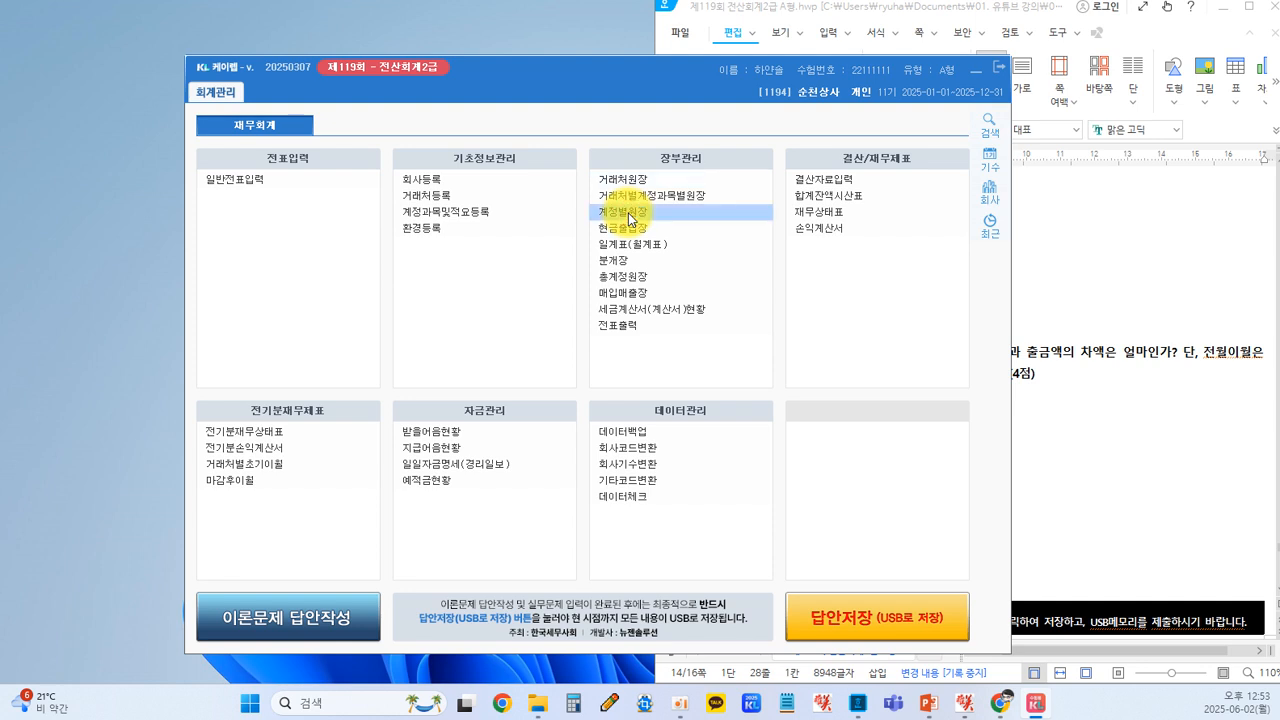
click(625, 219)
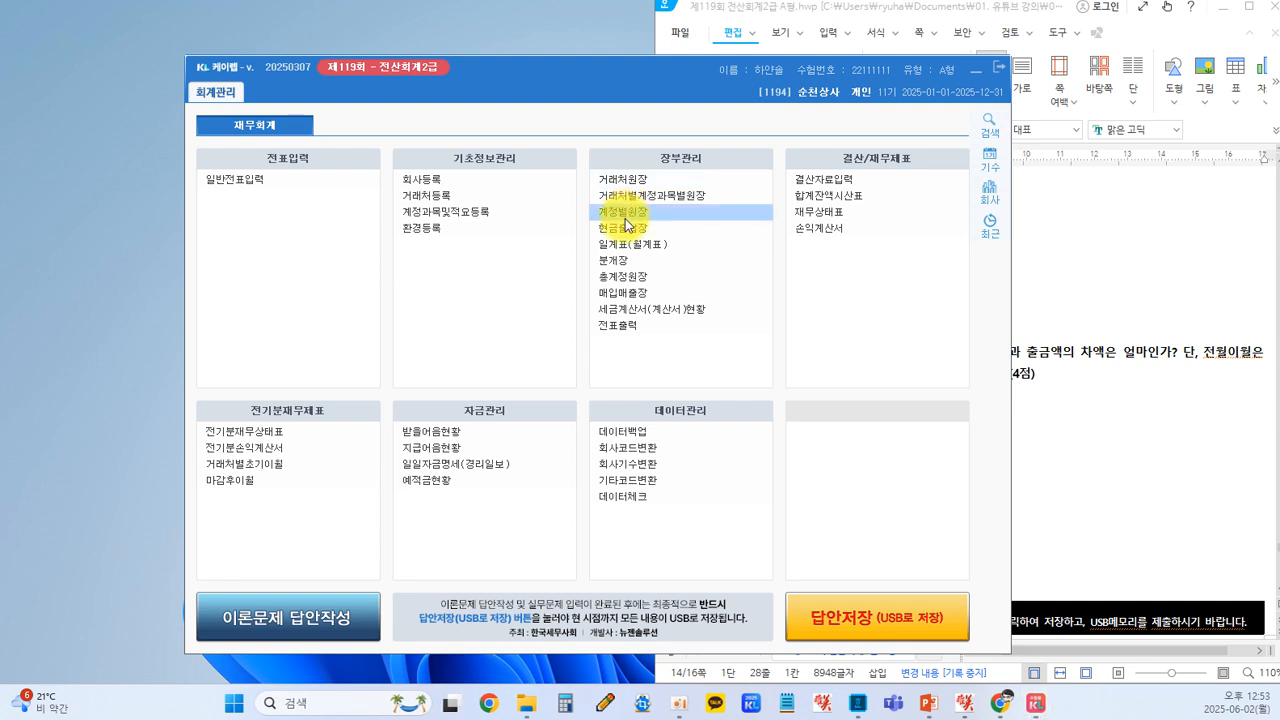
drag(86, 51, 700, 34)
- Query the 계정별원장 from 2025-04-01 to 2025-06-30 for account 0103 보통예금 only
click(269, 142)
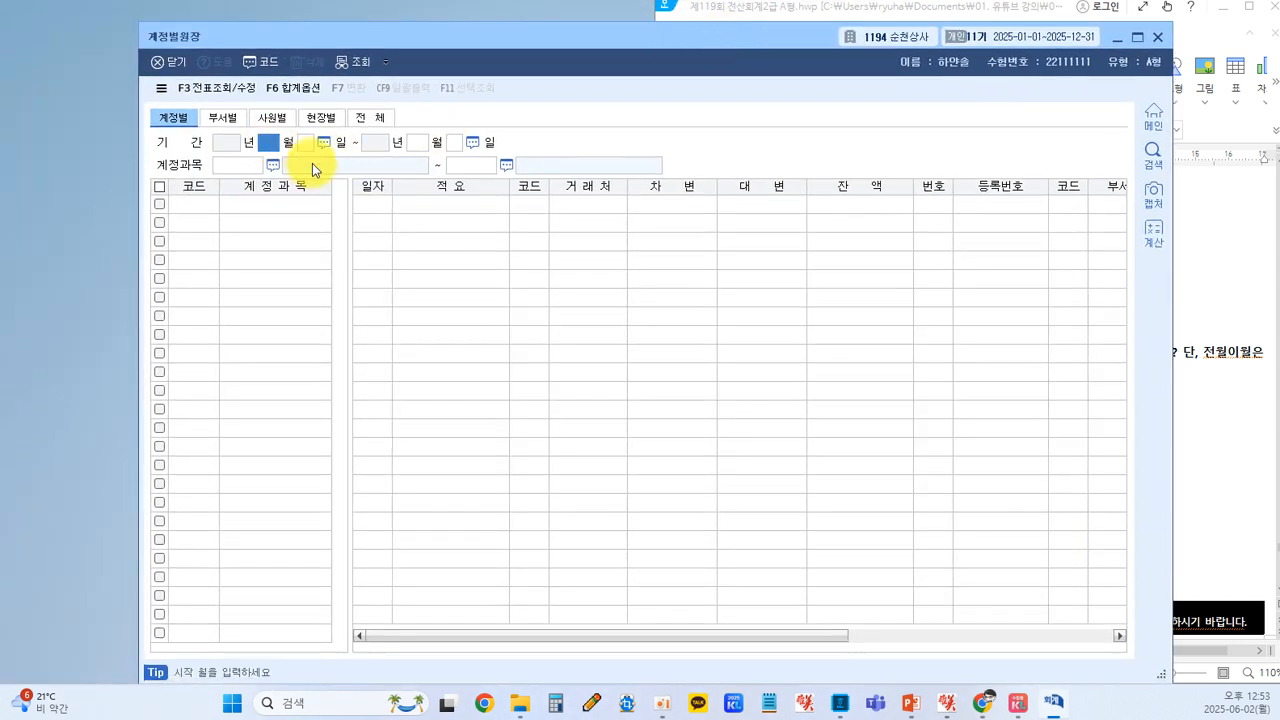
text(4)
key(Return)
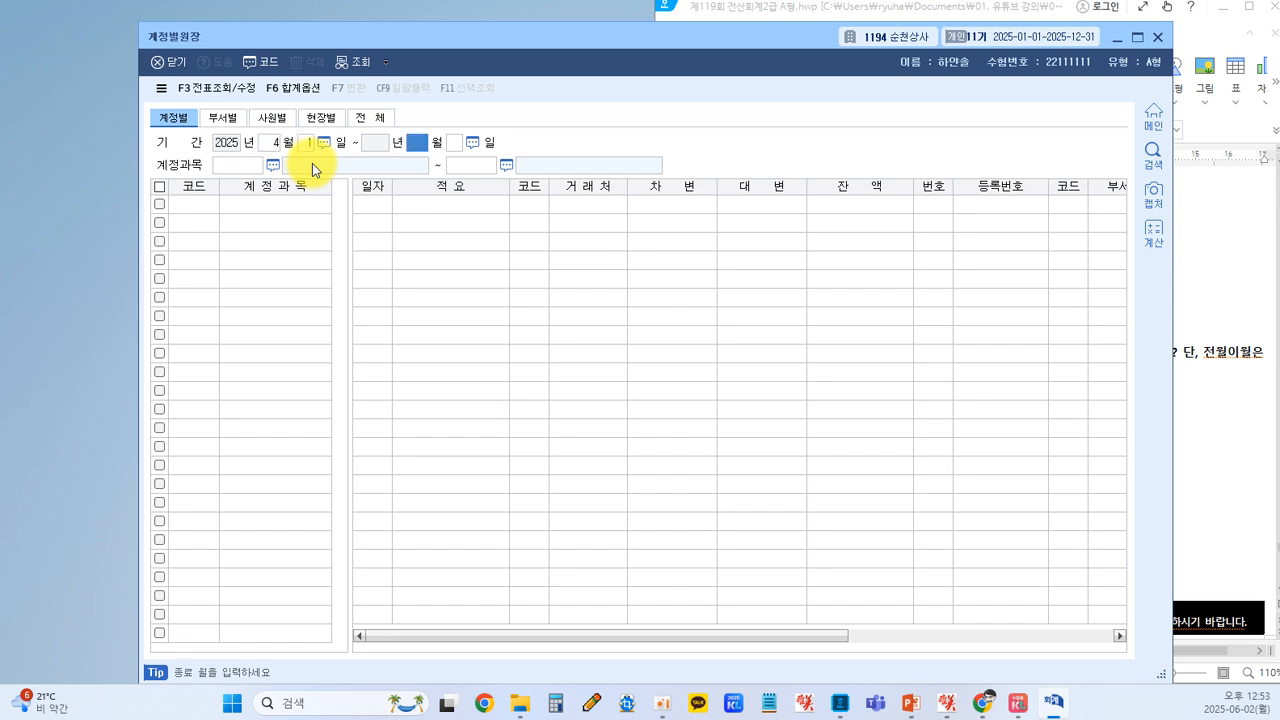
text(6)
key(Return)
key(Return)
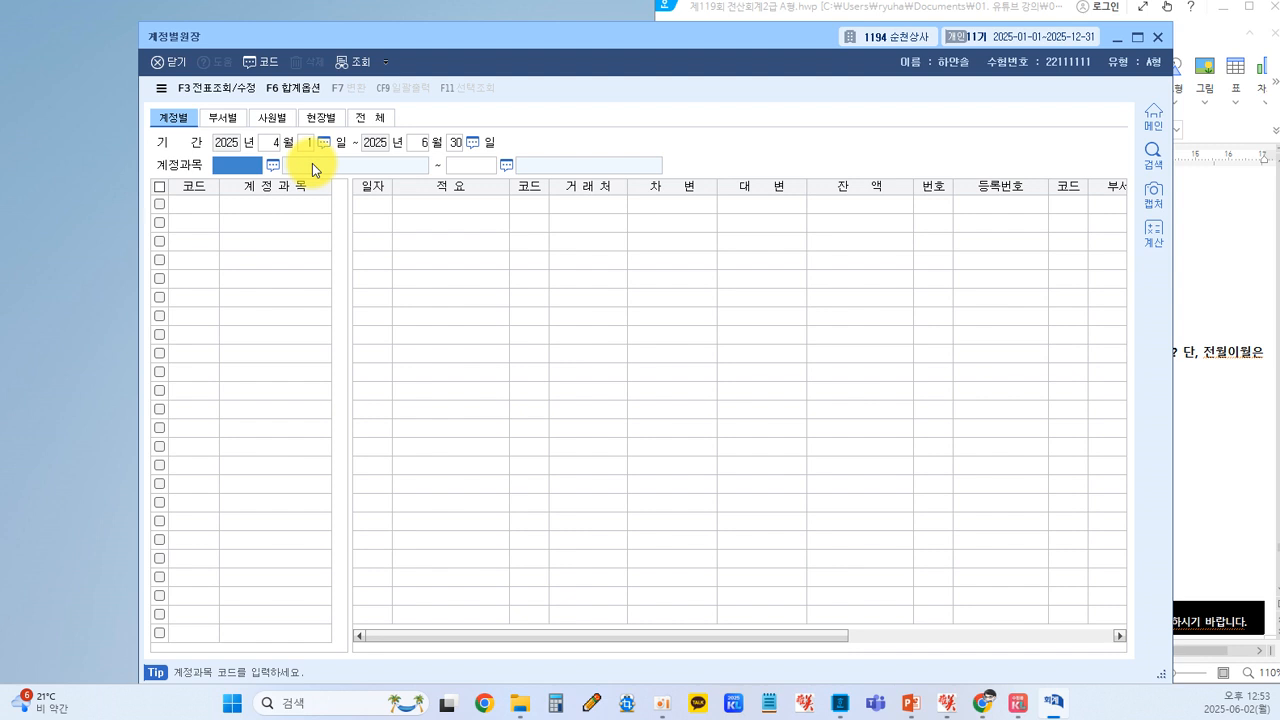
text(103)
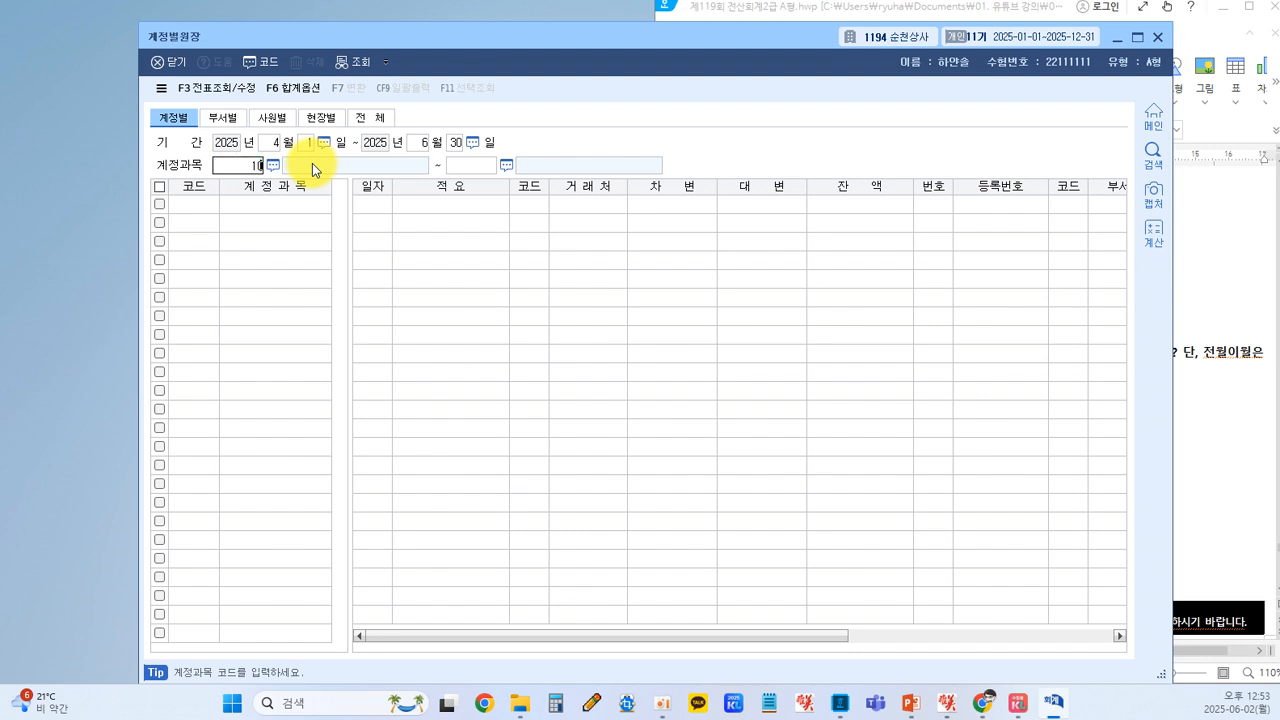
key(Return)
text(10)
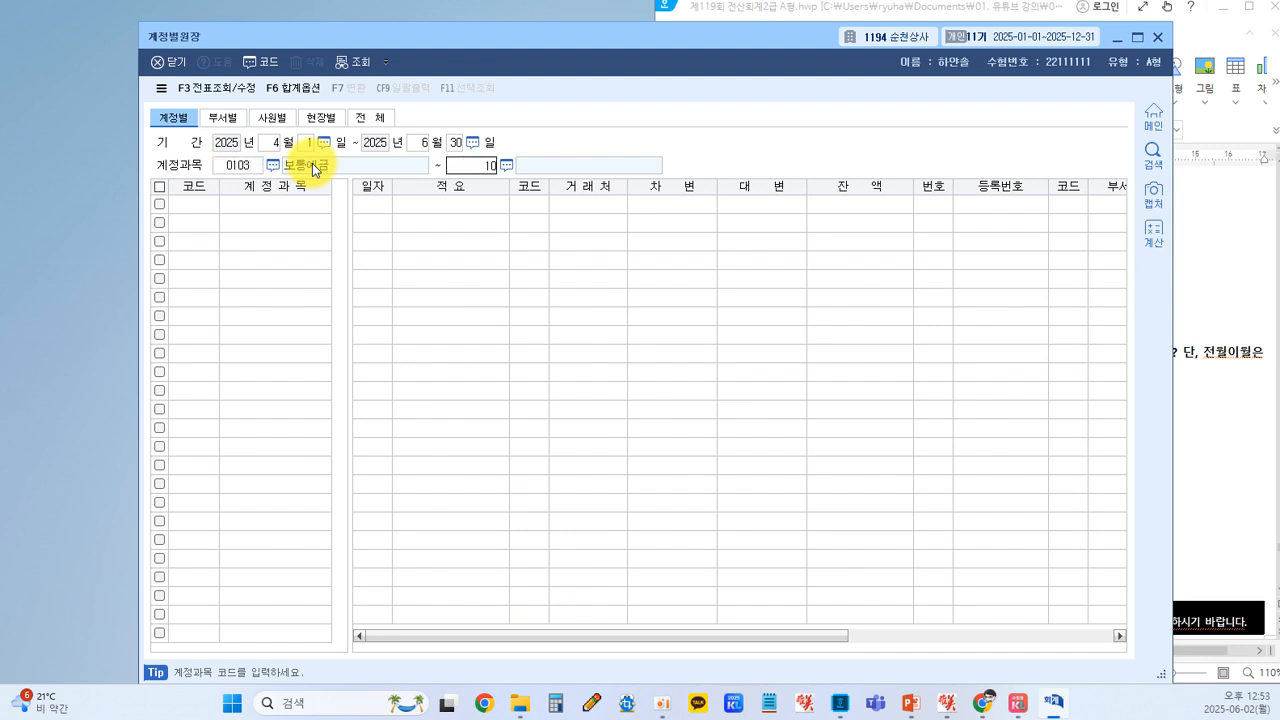
text(3)
key(Return)
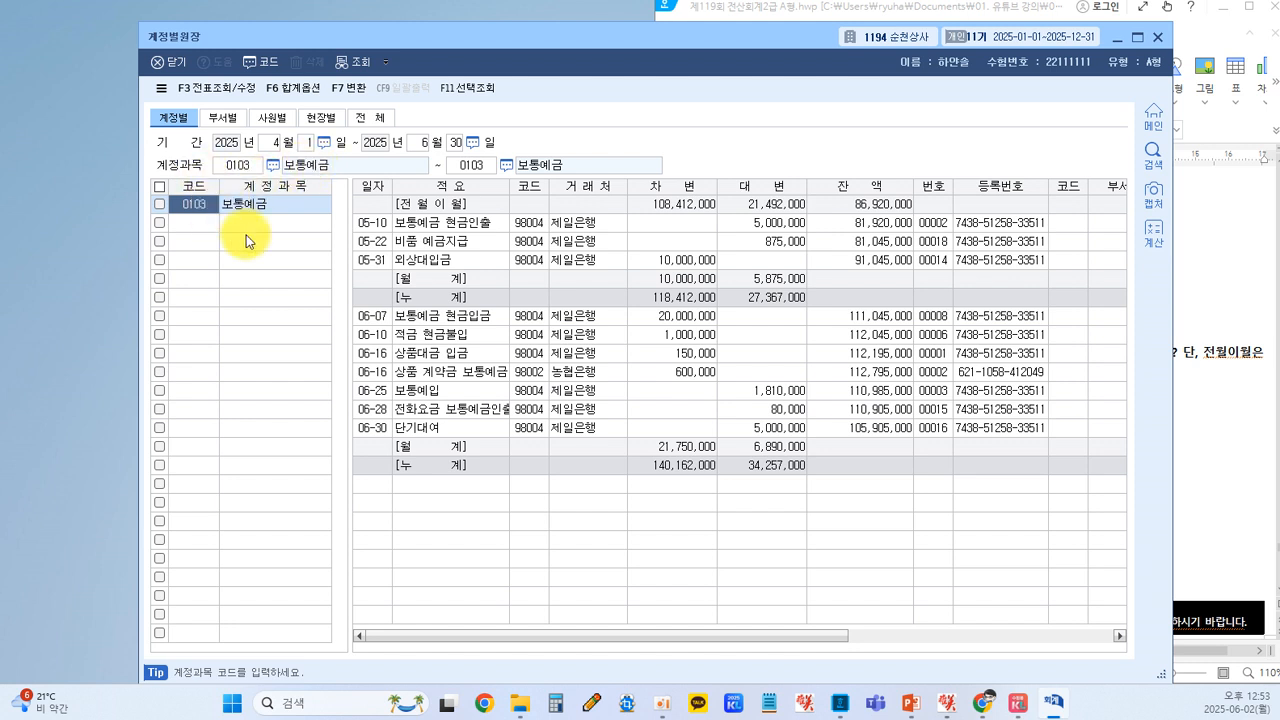
- Box the 차변 column, the 대변 column and the 전월이월 row of the 보통예금 ledger in red
key(ctrl+2)
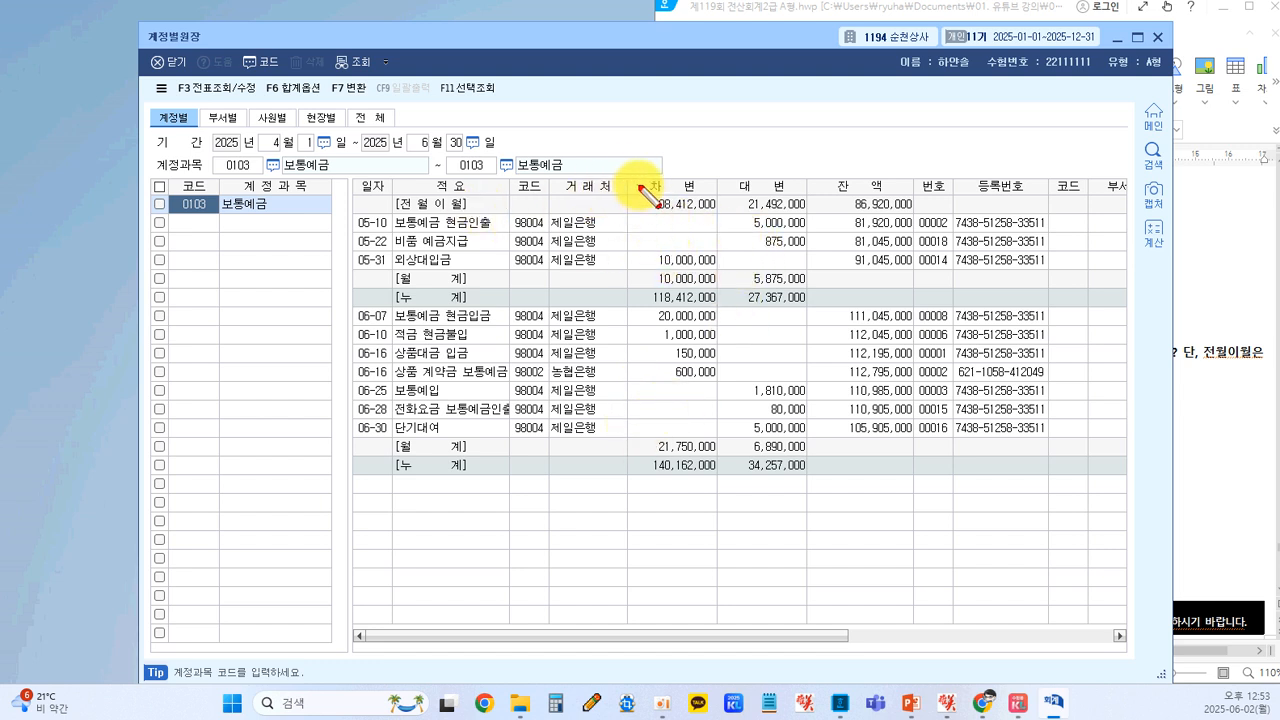
mouse_move(627, 181)
mouse_down()
mouse_move(678, 463)
mouse_move(812, 484)
mouse_move(808, 470)
mouse_up()
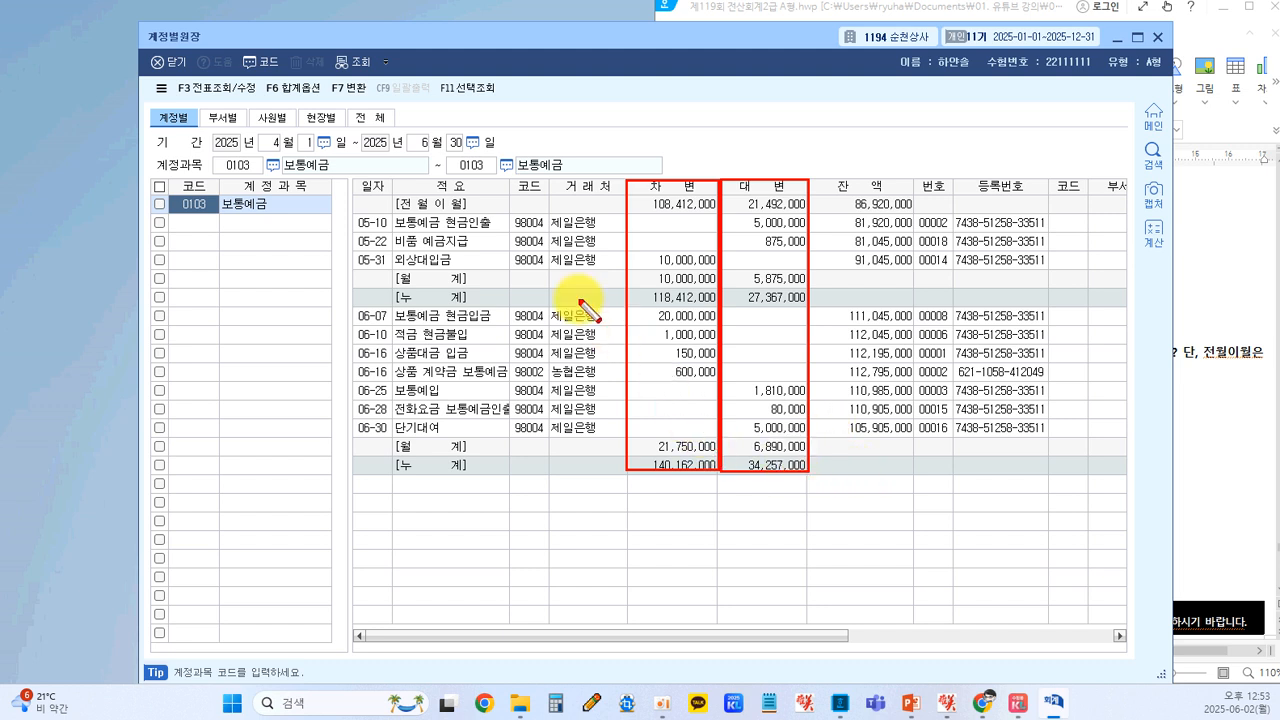
click(378, 200)
drag(768, 210, 808, 208)
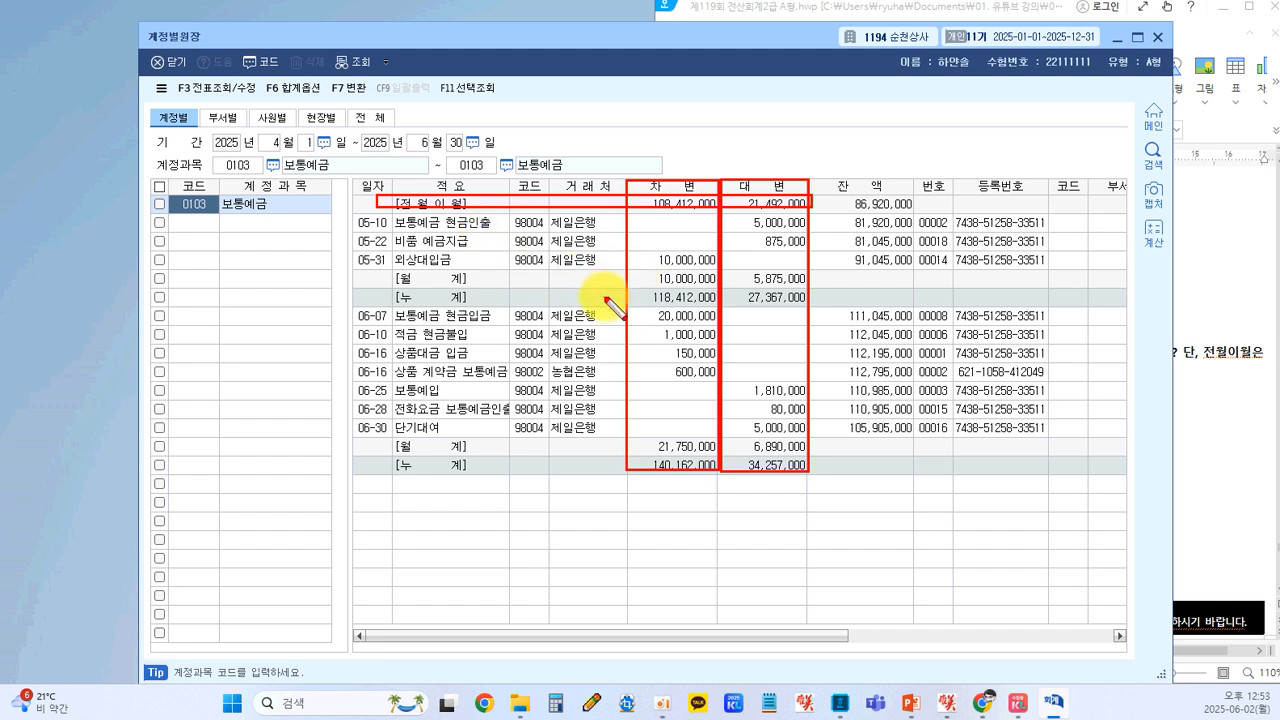
- Box the May and June 월계 amounts in both the 차변 and 대변 columns in red
click(710, 282)
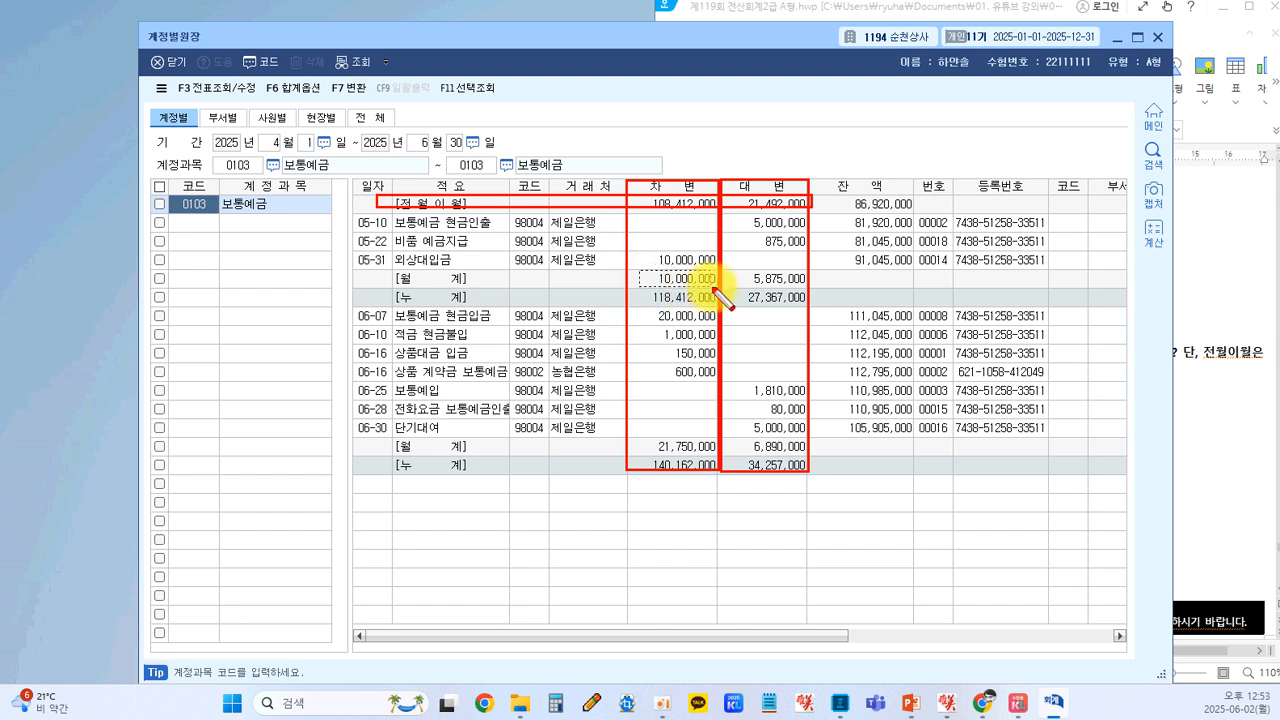
drag(716, 285, 716, 287)
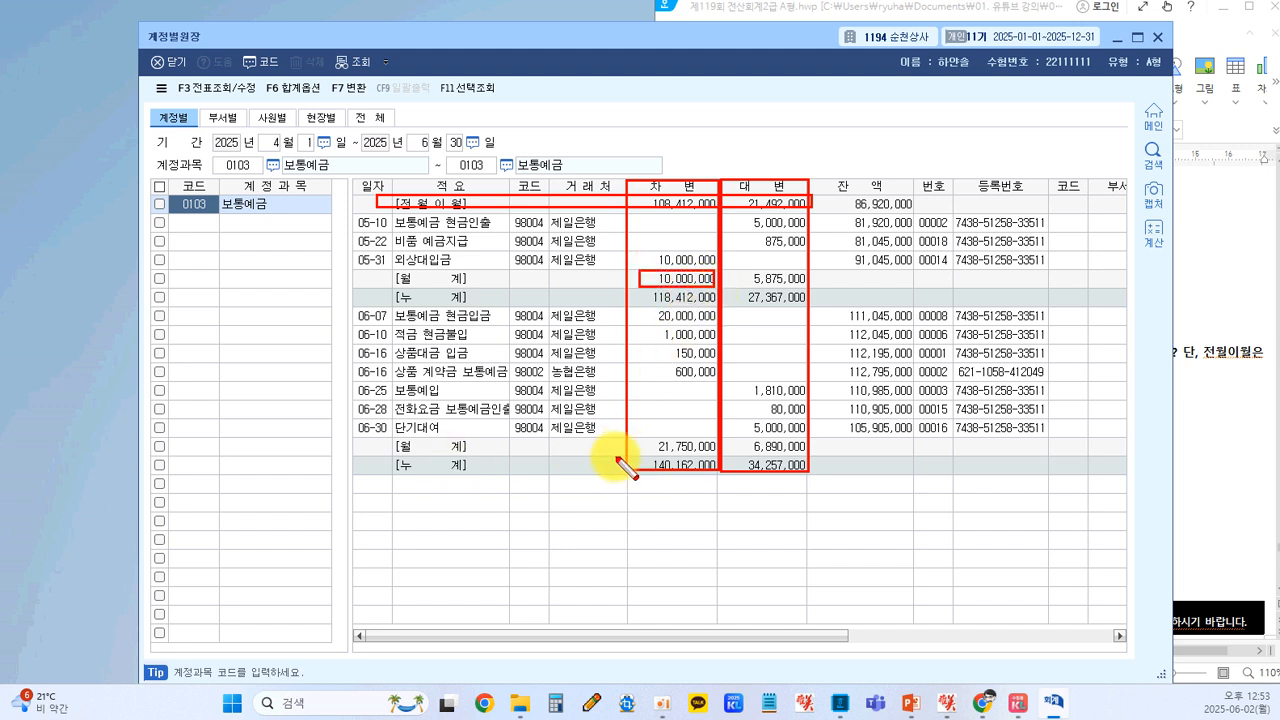
drag(644, 437, 717, 460)
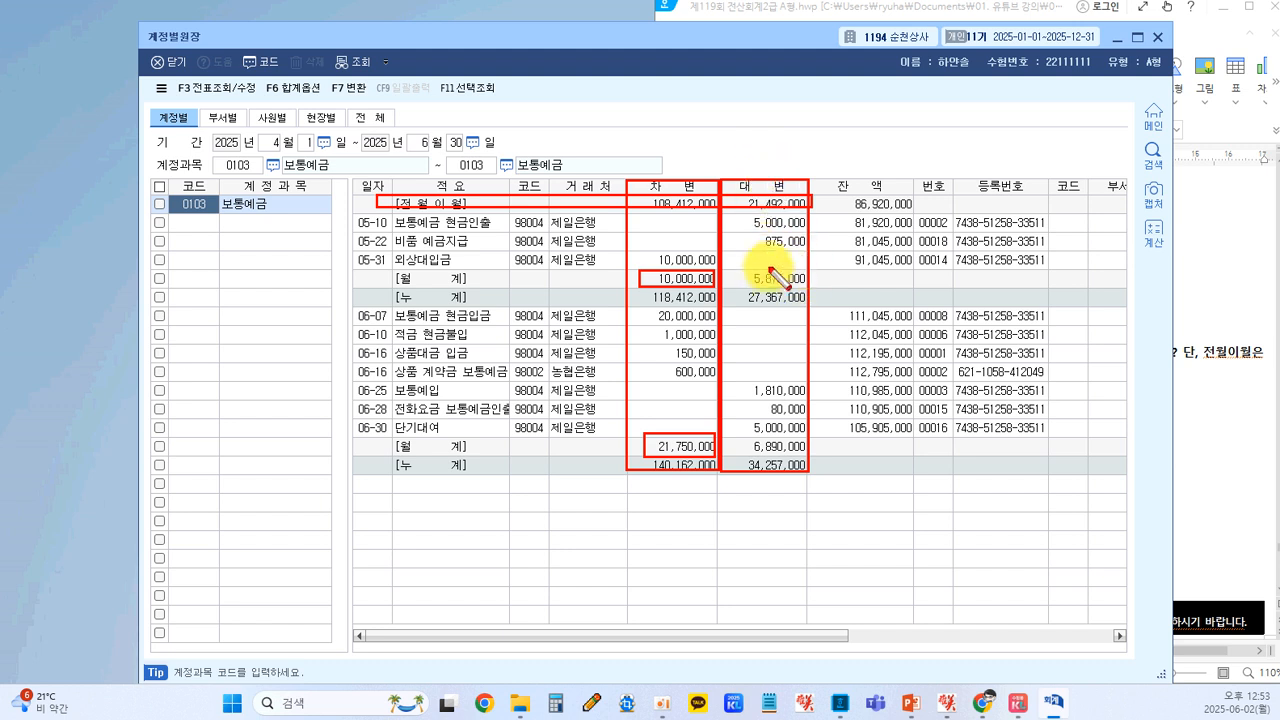
drag(739, 266, 804, 288)
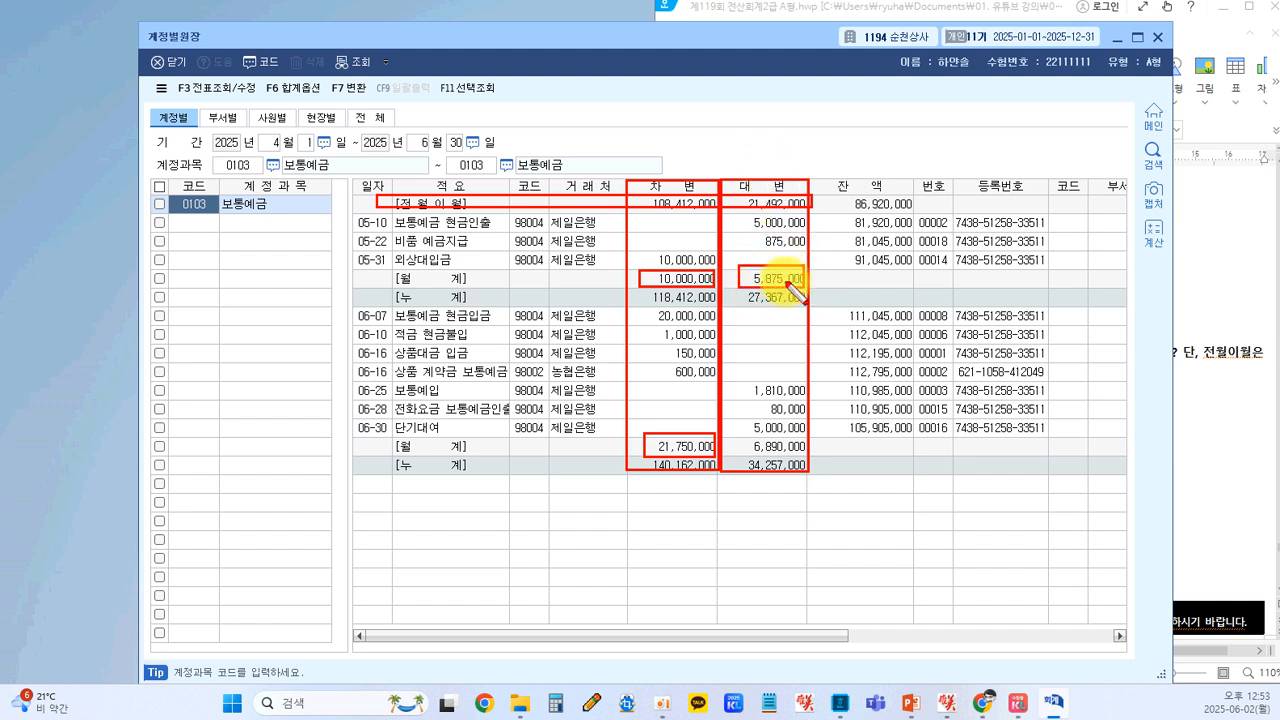
drag(740, 436, 806, 456)
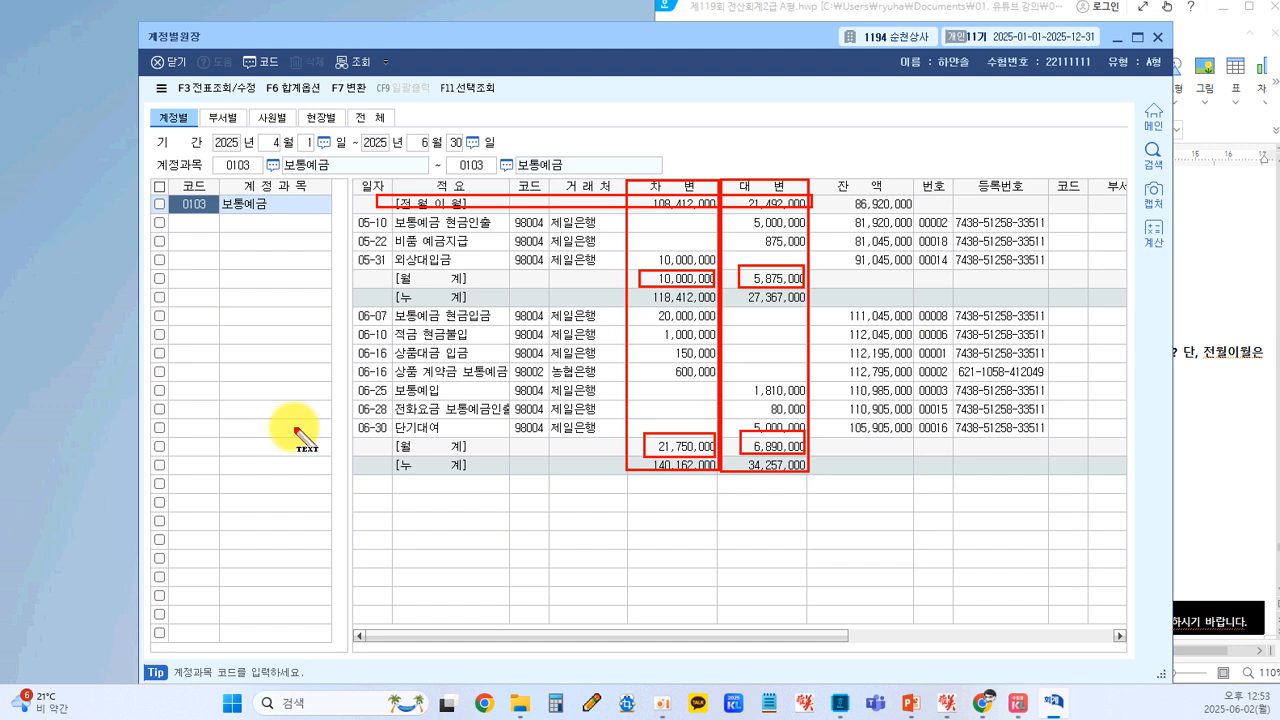
- Write the red calculation note "31,750,000 - 12,765,000 =" in the empty area below the ledger rows
drag(612, 522, 612, 542)
text(31,750,000 -)
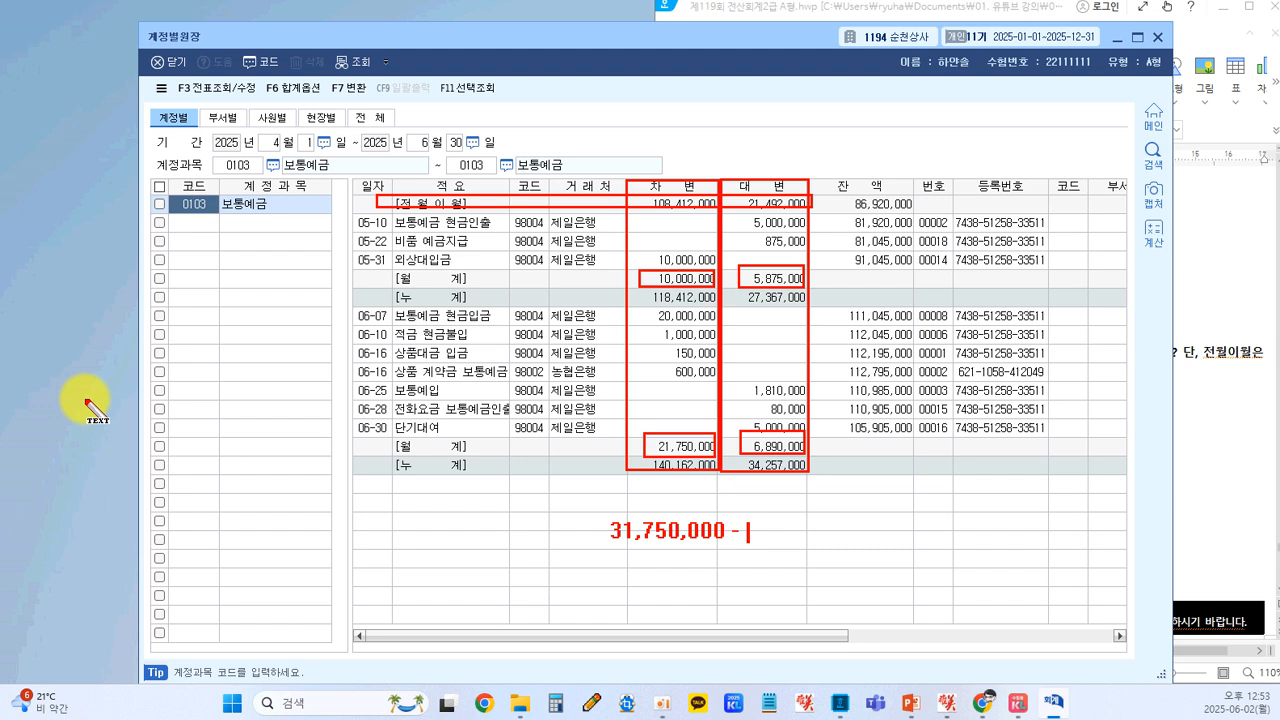
text(12,765,000)
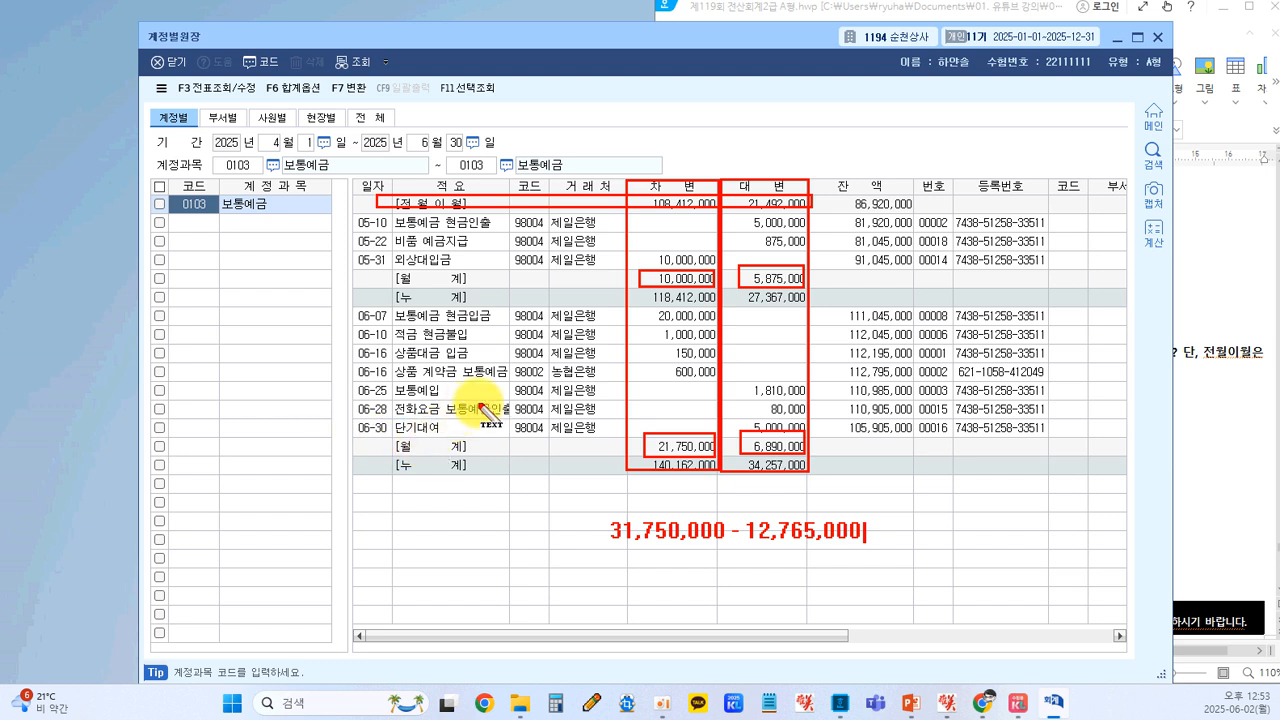
text(=)
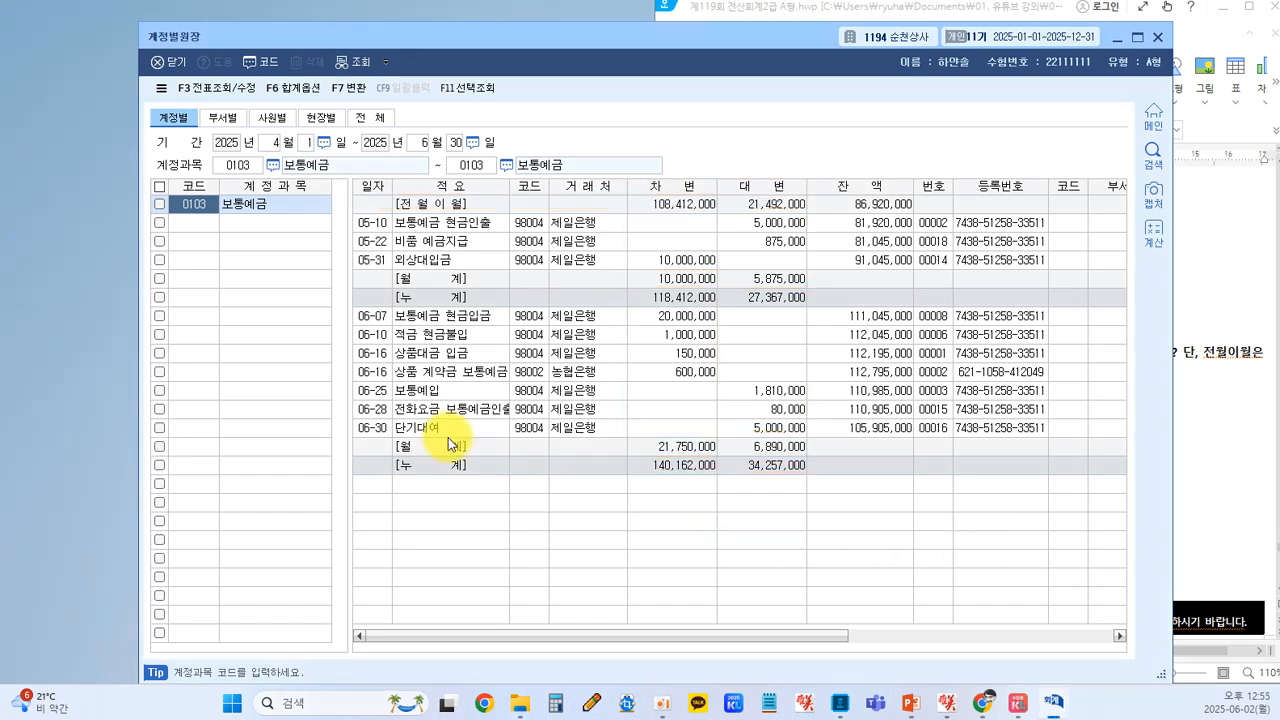
- Close the 계정별원장 and return to the exam document
click(509, 520)
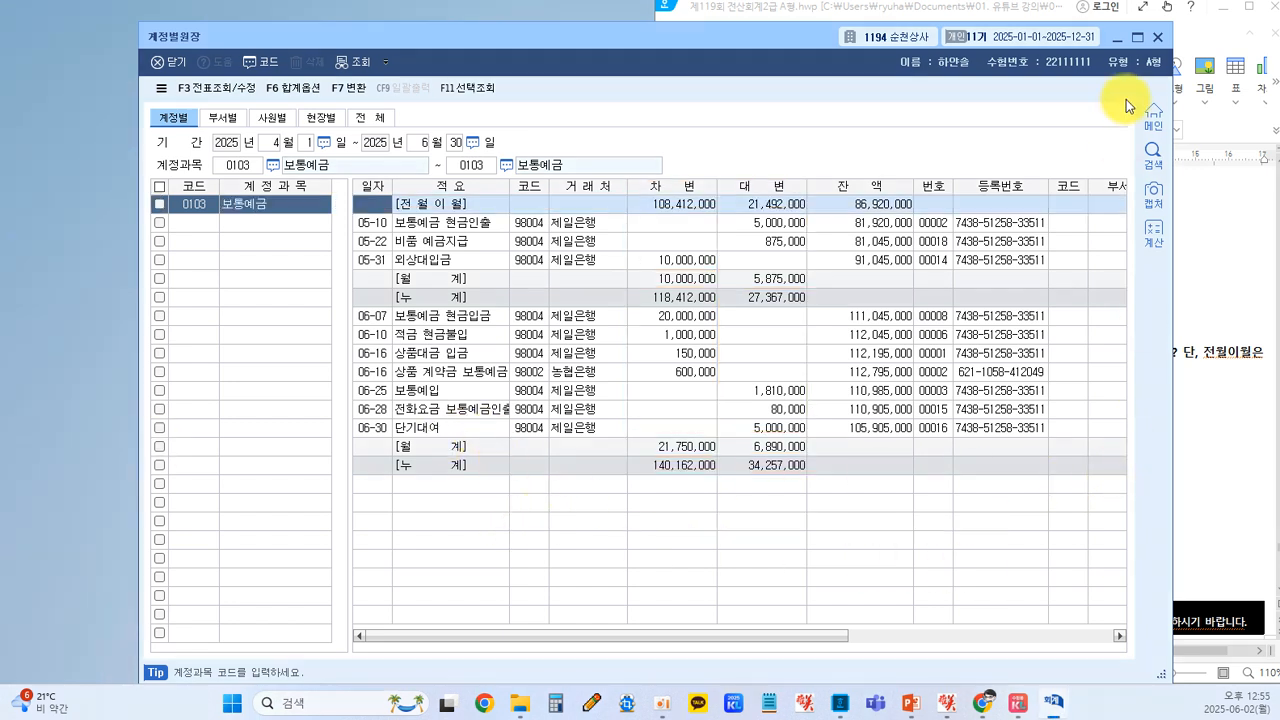
click(1157, 37)
click(1052, 272)
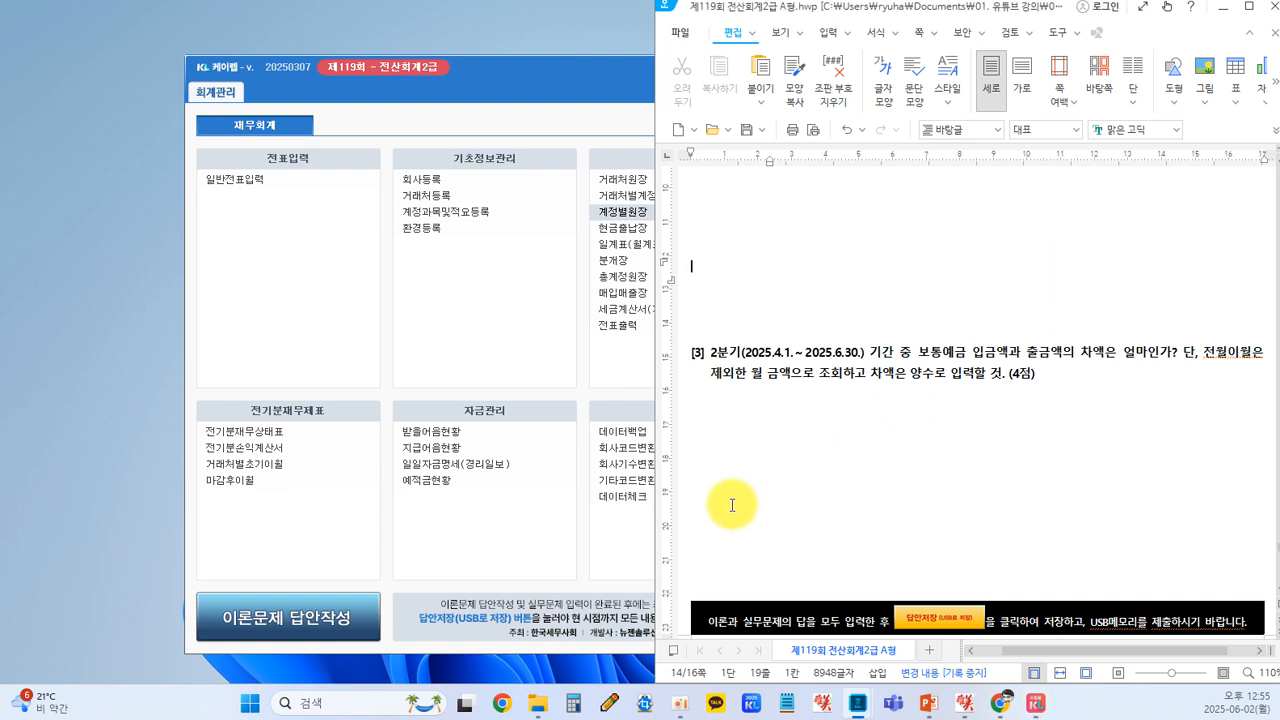
- Review questions [1] to [3] of problem 7 in the exam document, and switch back to the KcLep main menu
scroll(774, 477, down, 1)
scroll(774, 477, down, 3)
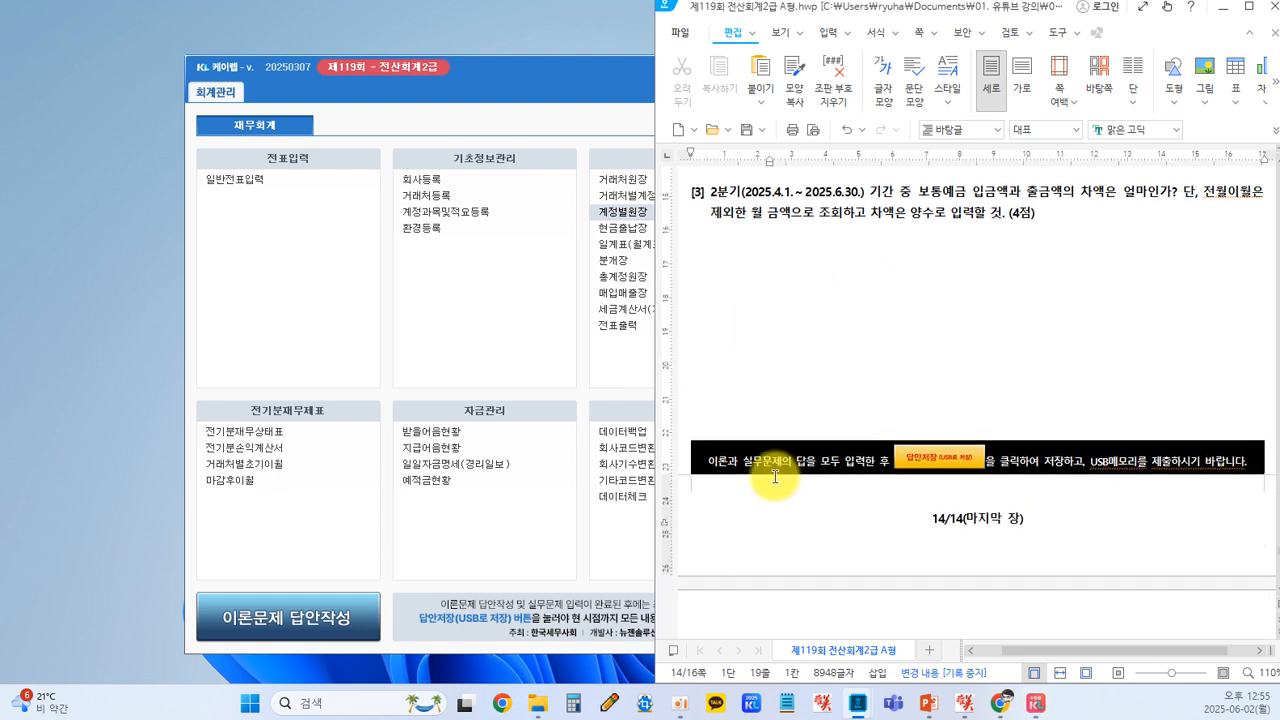
scroll(774, 477, up, 8)
scroll(774, 477, up, 4)
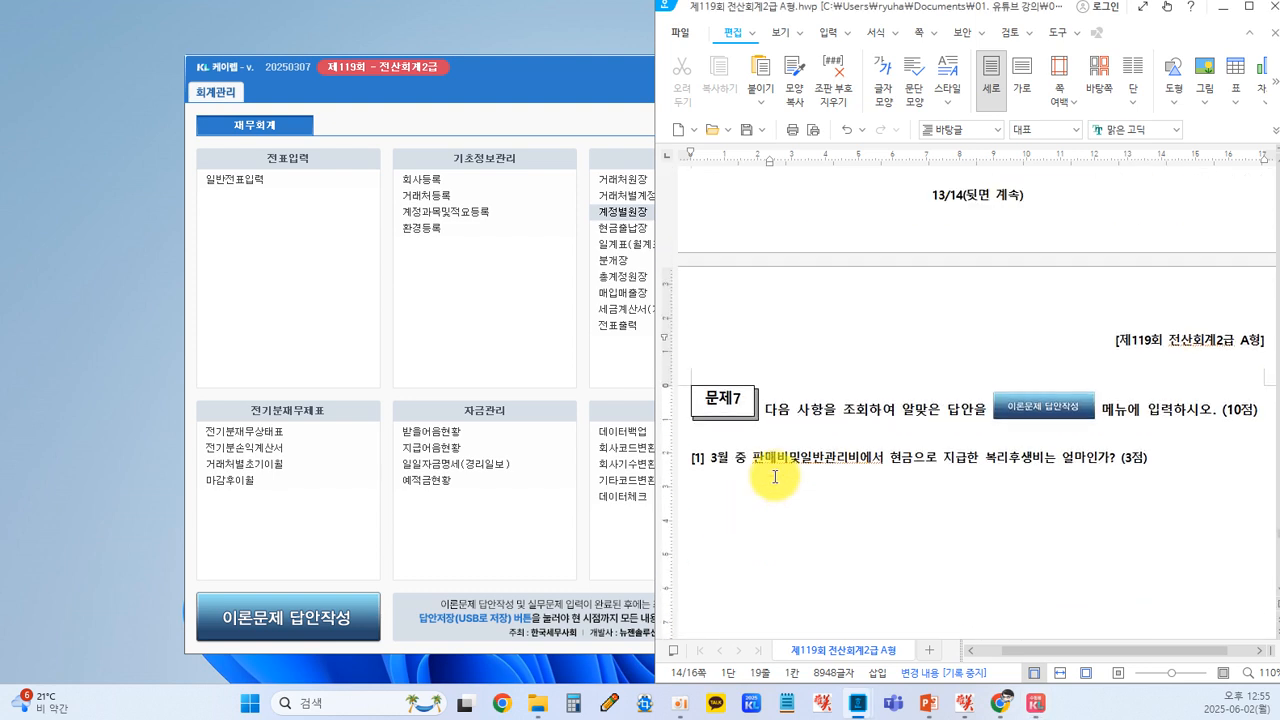
scroll(775, 477, down, 2)
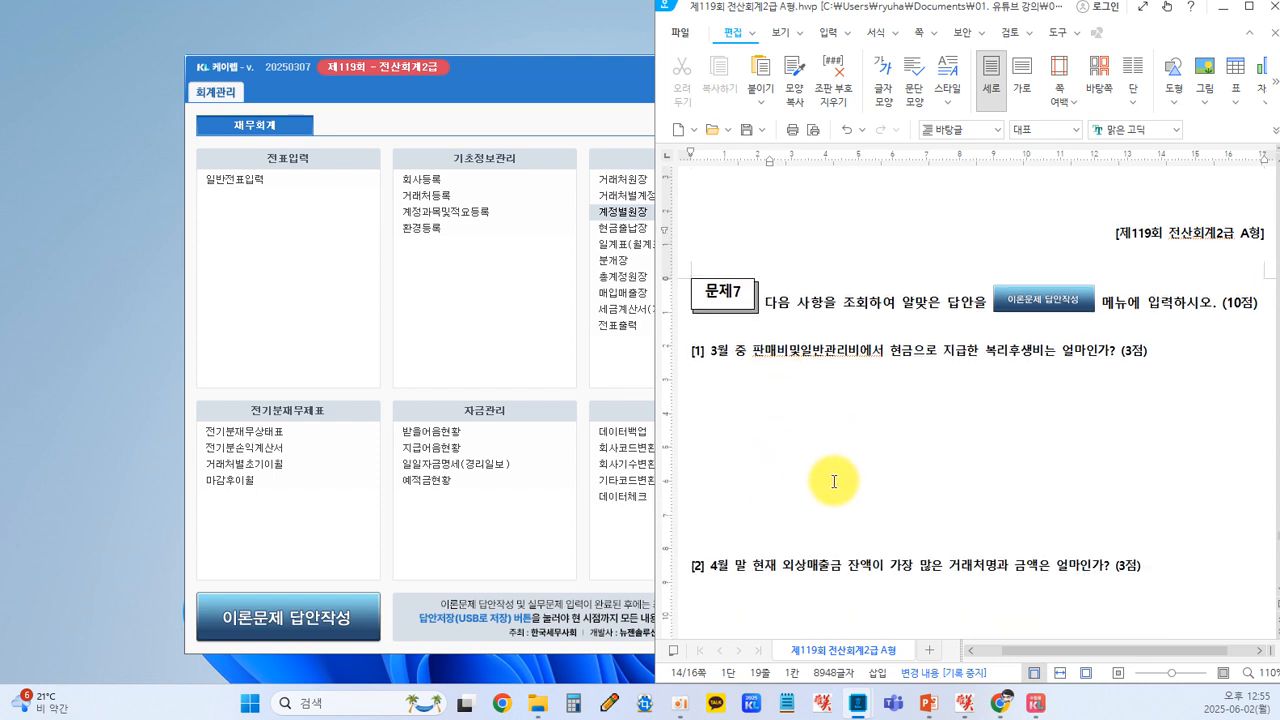
scroll(906, 494, down, 2)
scroll(907, 494, down, 1)
scroll(907, 494, down, 2)
scroll(907, 494, down, 2)
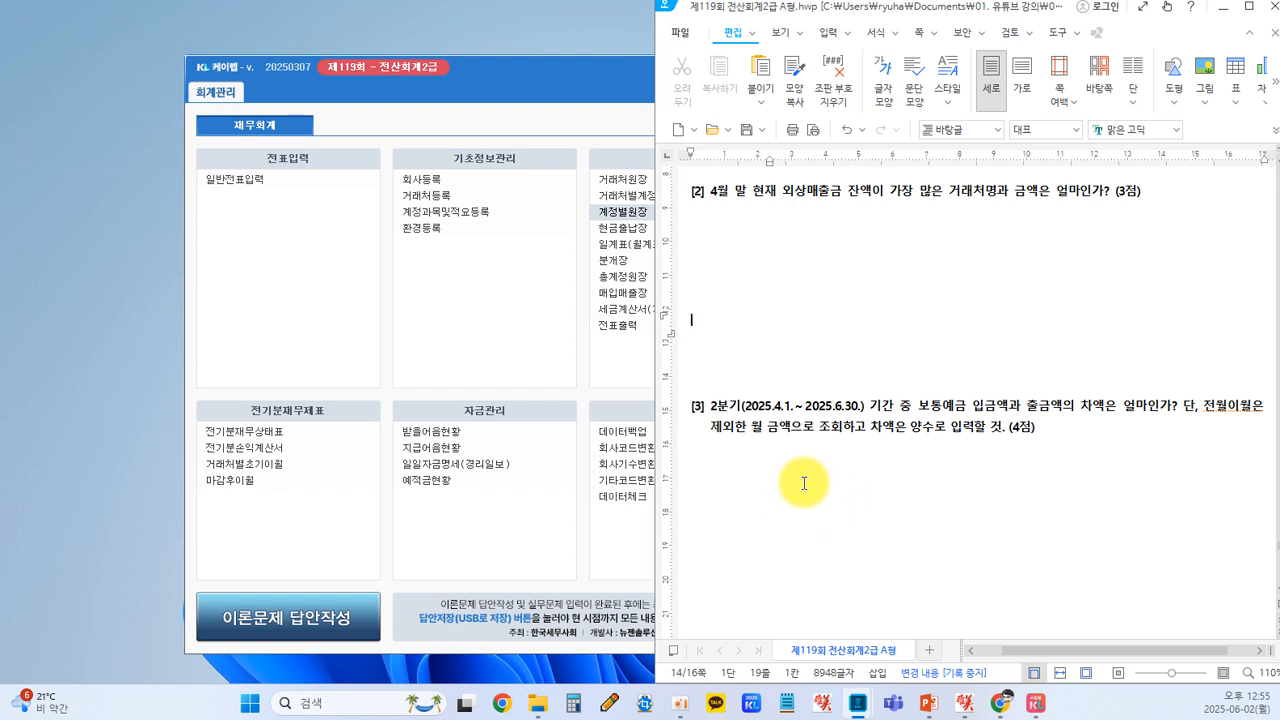
key(Hangul)
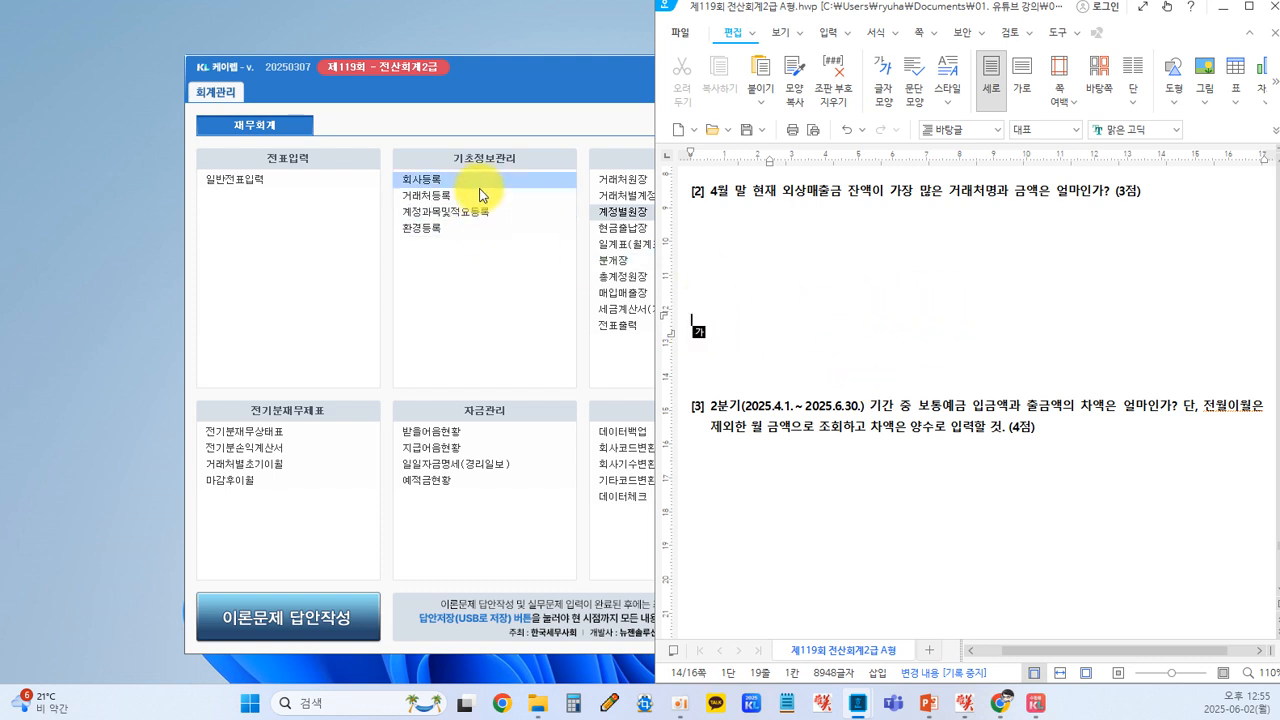
click(467, 75)
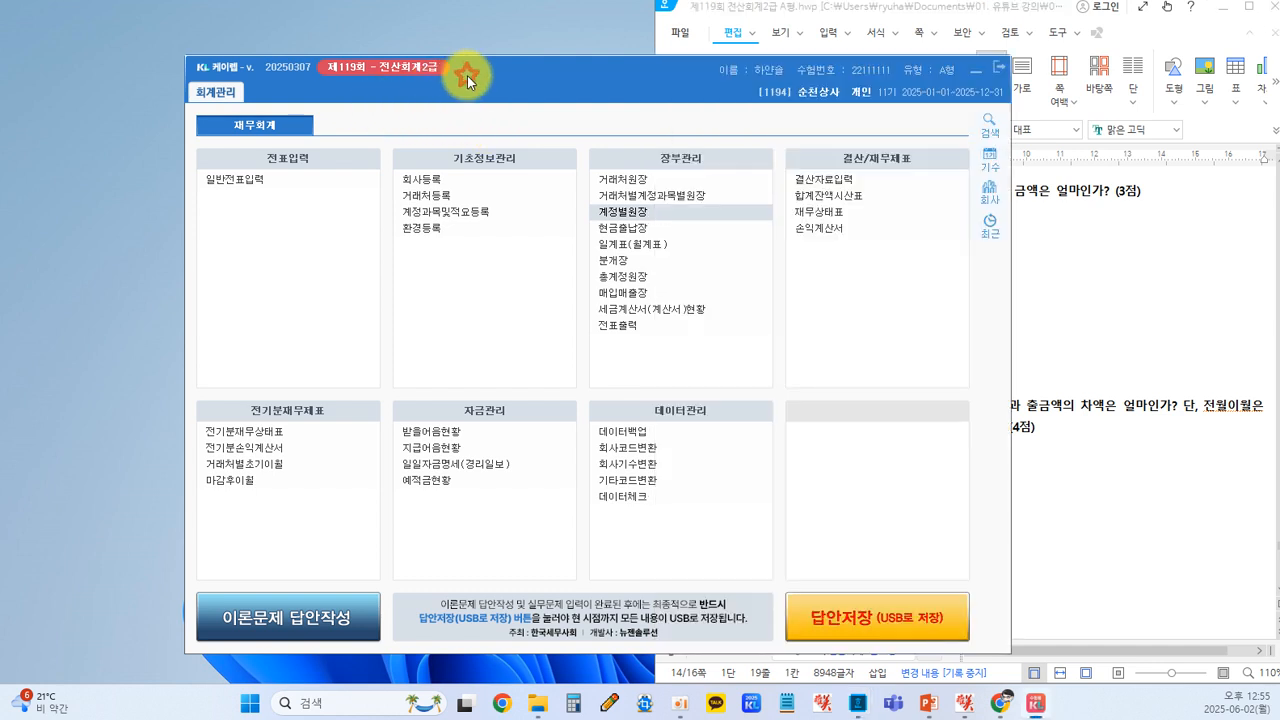